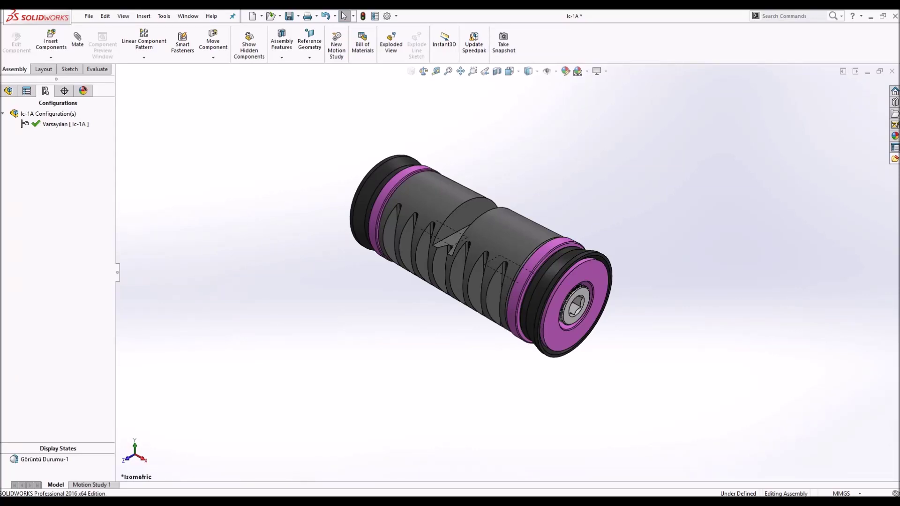
Explode the right-end screw 20 mm outward along the assembly axis.
scroll(550, 229, "down", 1)
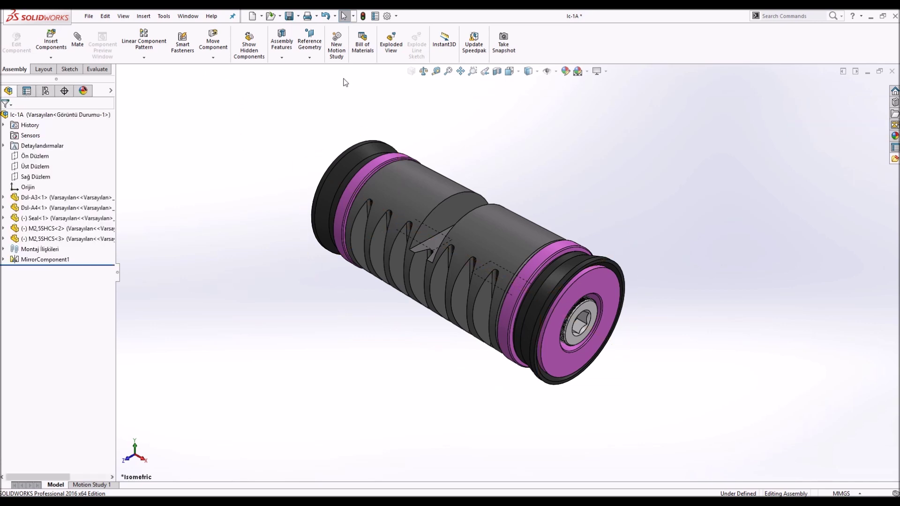
left_click(390, 45)
left_click(564, 318)
type("20")
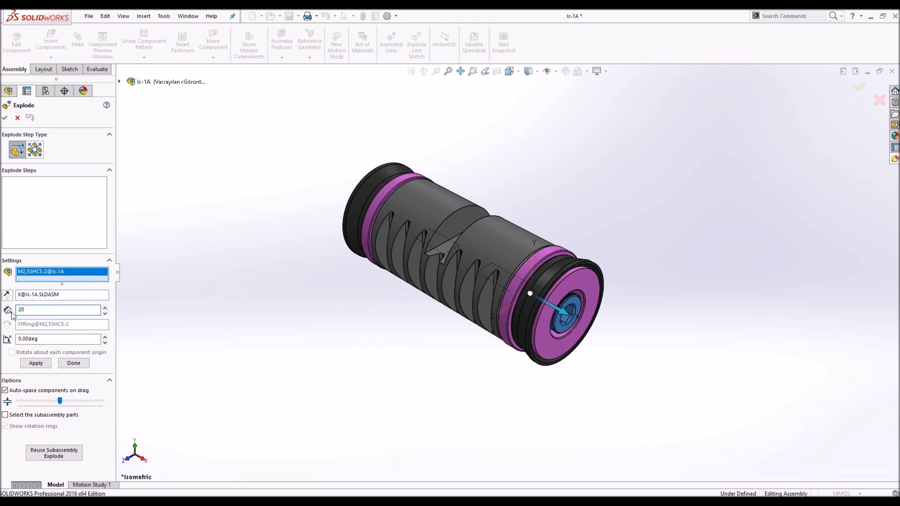
left_click(37, 363)
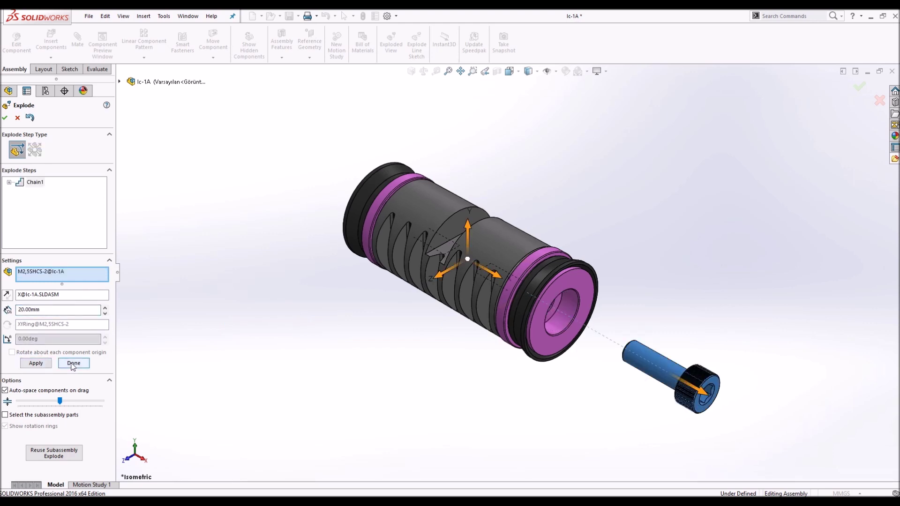
left_click(74, 363)
Explode the right-end seal outward along the axis.
left_click(538, 279)
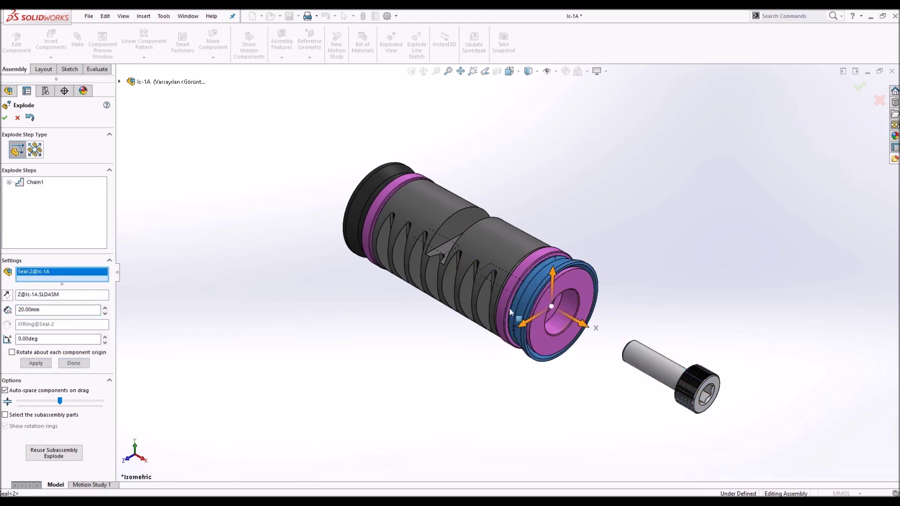
left_click(589, 323)
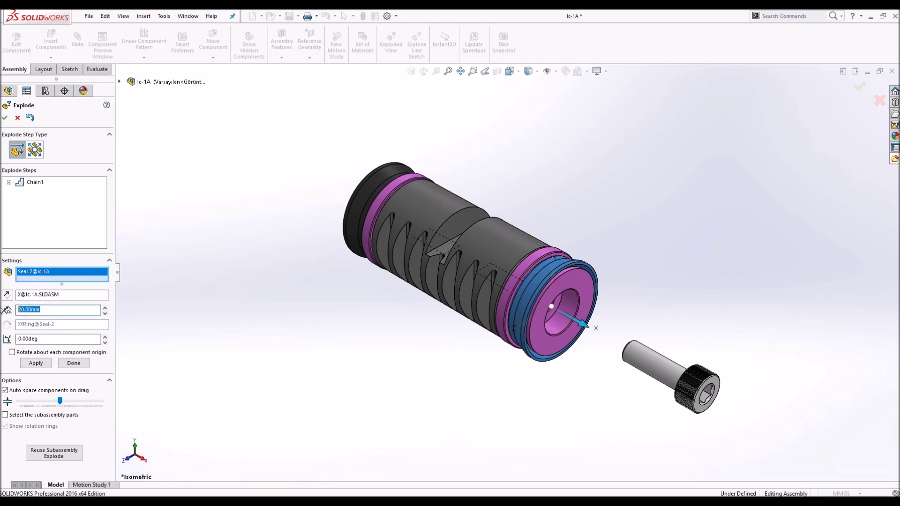
type("10")
left_click(36, 363)
left_click(74, 363)
Explode the right-end flange 5 mm along the axis toward the seal, redoing it after undos.
left_click(535, 299)
type("5")
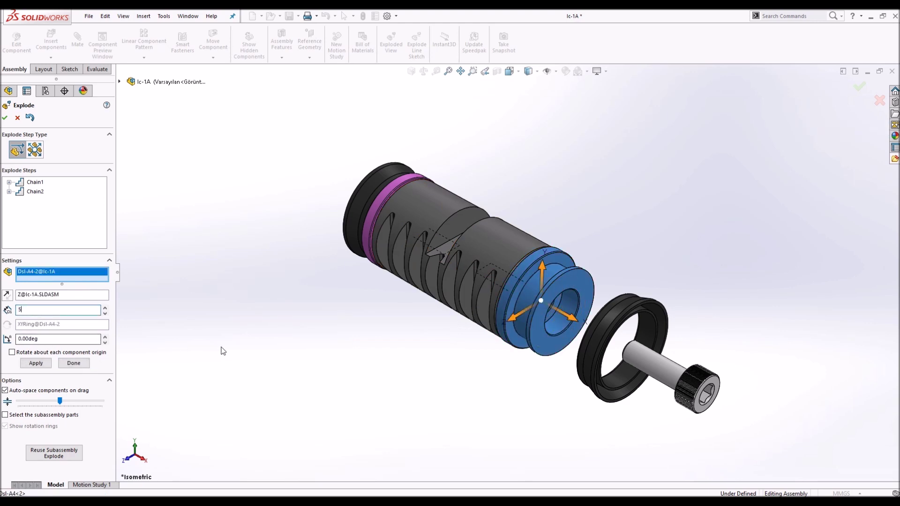
left_click(570, 317)
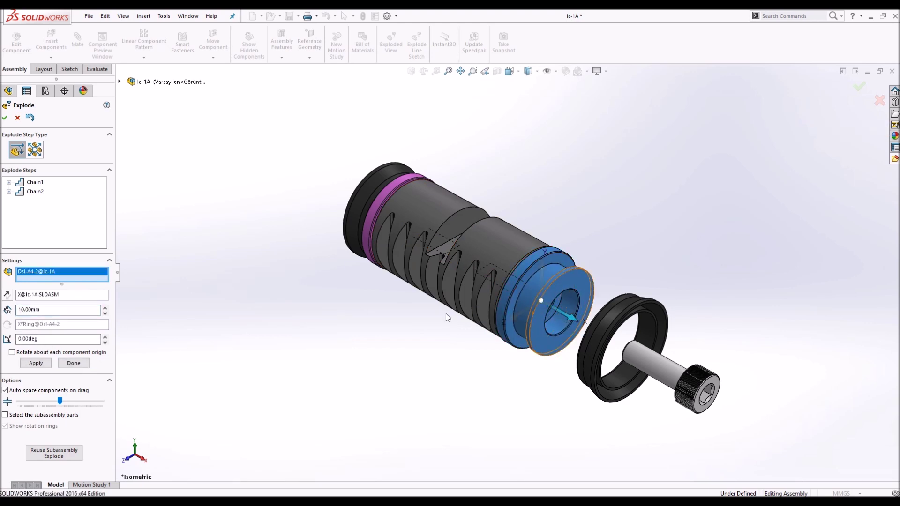
left_click(36, 363)
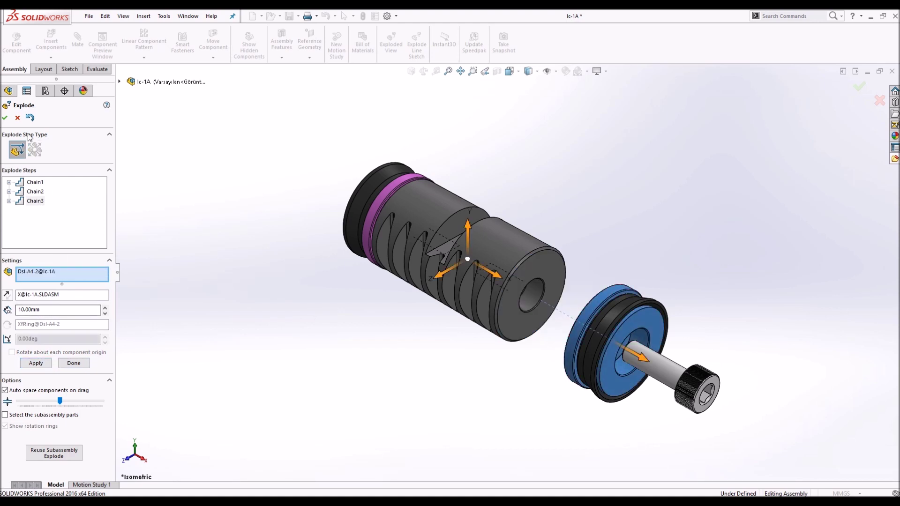
left_click(29, 117)
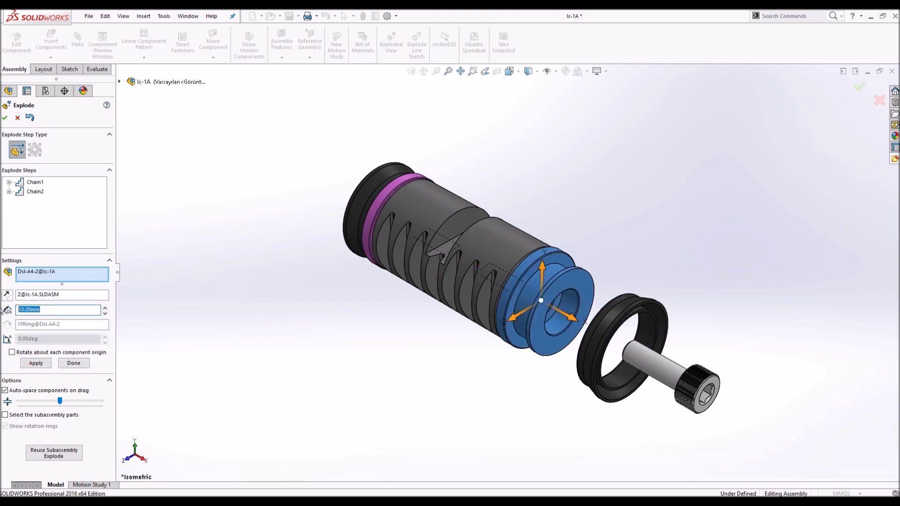
left_click(58, 309)
type("5")
left_click(34, 366)
left_click(74, 365)
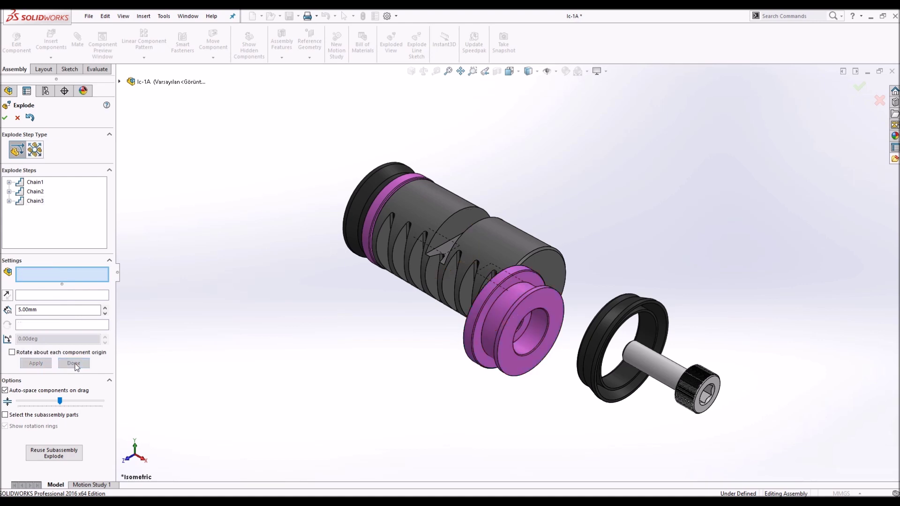
left_click(29, 117)
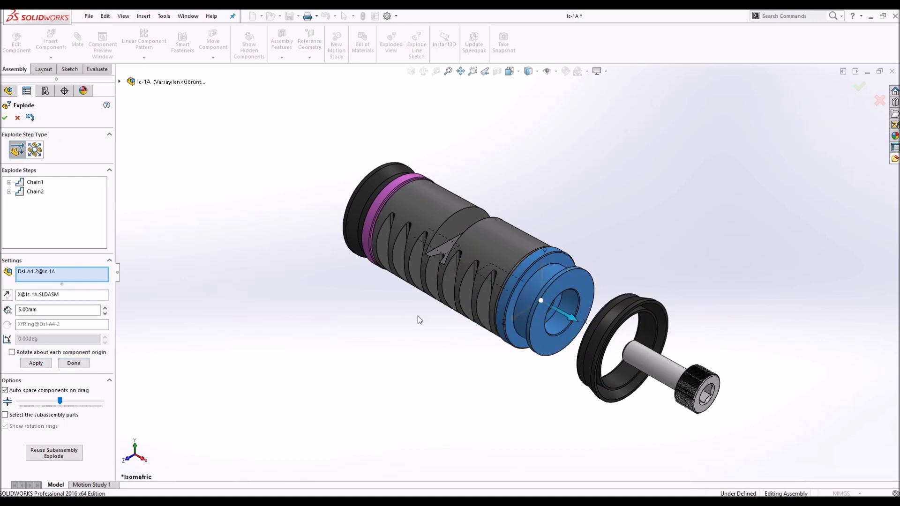
left_click(37, 364)
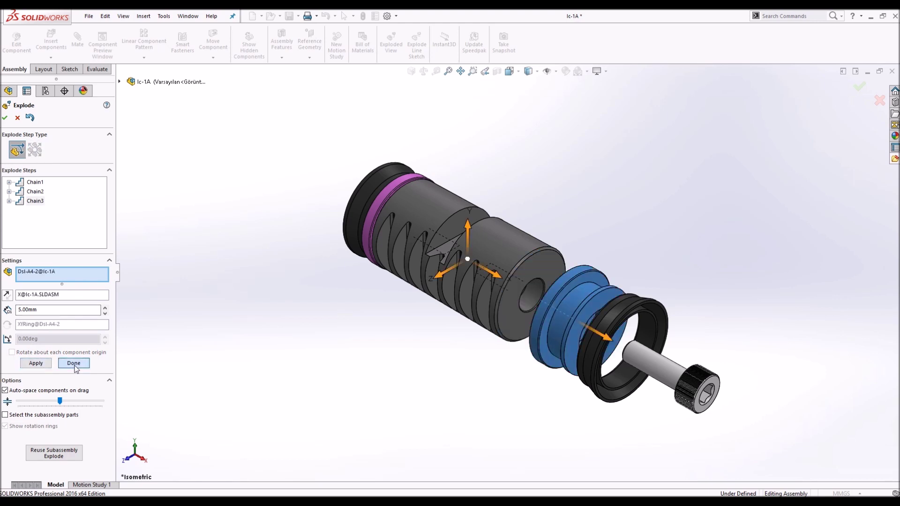
left_click(75, 368)
middle_click_drag(375, 233, 441, 280)
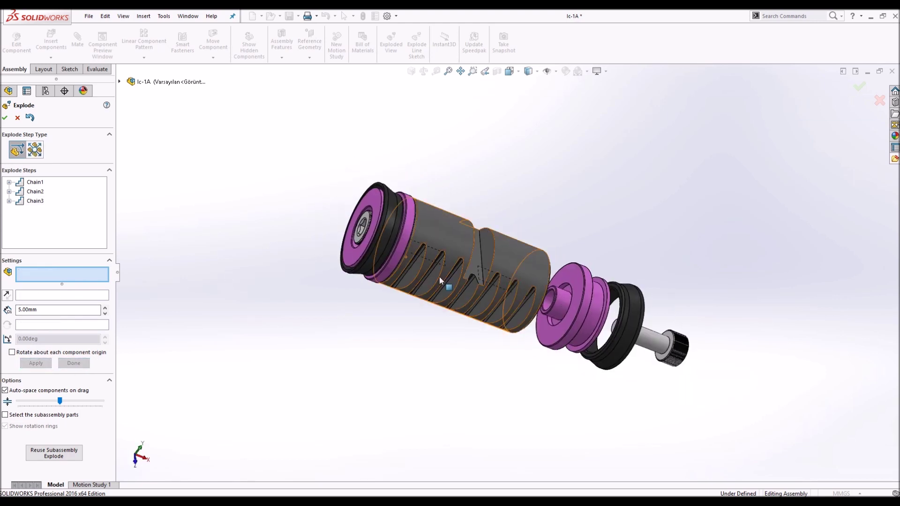
Explode the left-end screw outward along the axis.
left_click(364, 228)
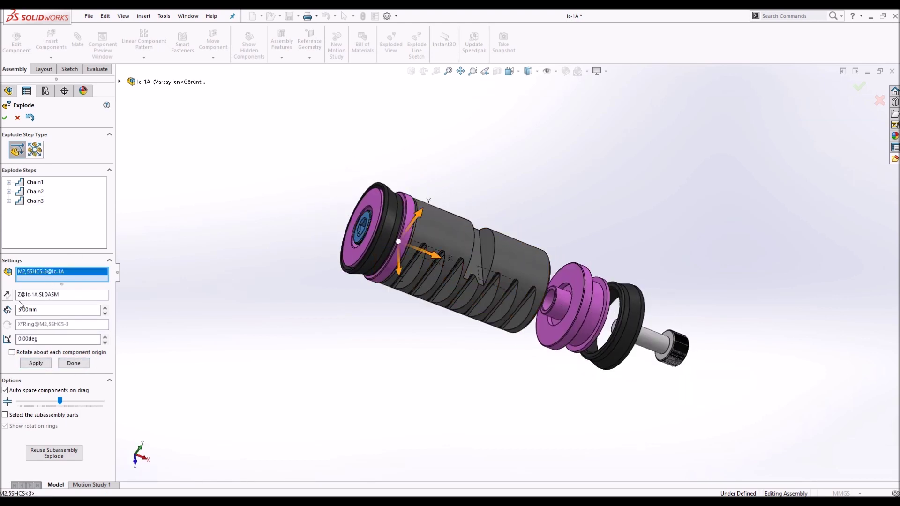
left_click(431, 257)
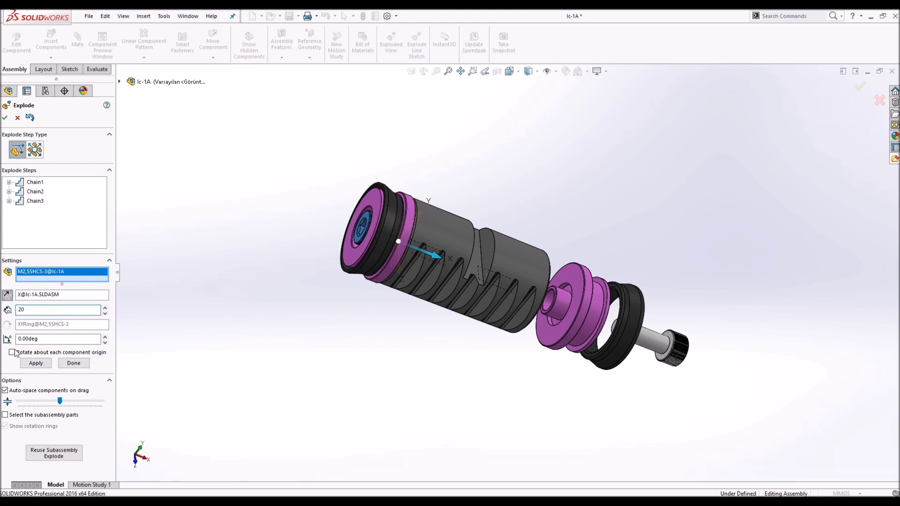
left_click(35, 363)
left_click(73, 363)
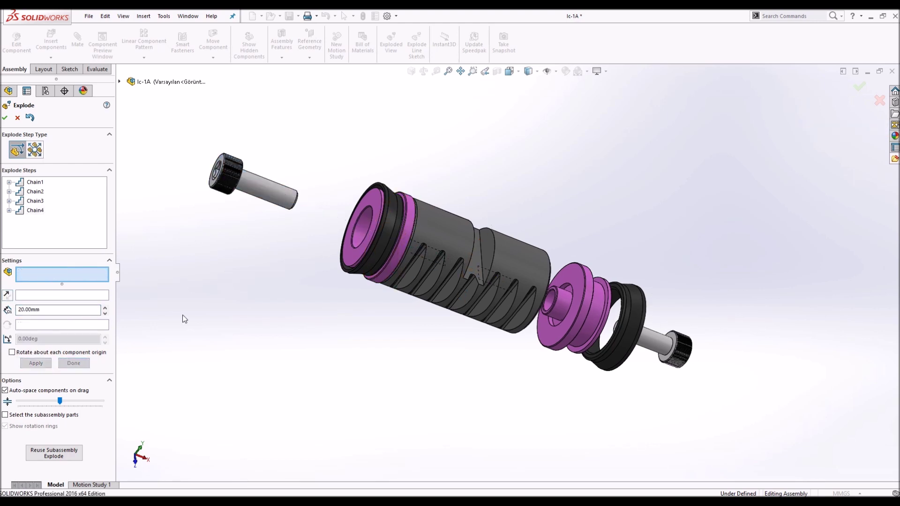
Explode the left-end seal outward toward the left screw, correcting an inward move.
left_click(385, 226)
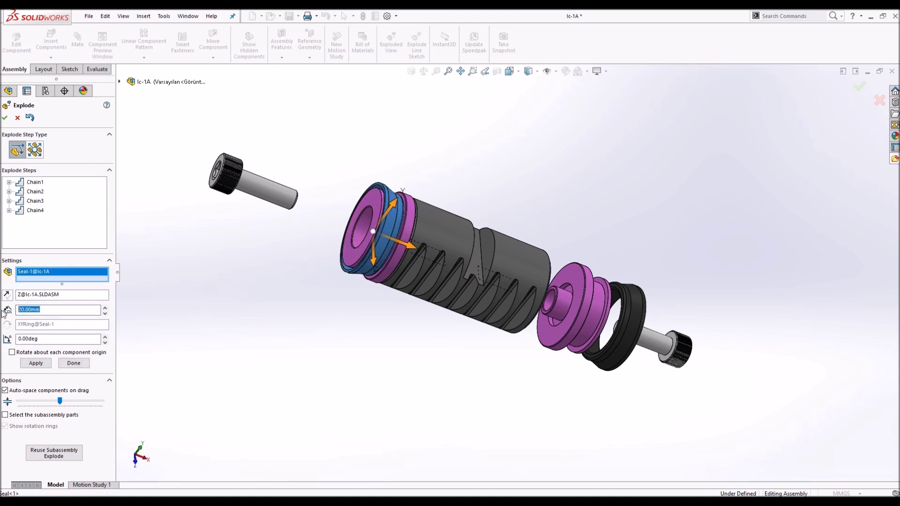
left_click(410, 252)
left_click(35, 364)
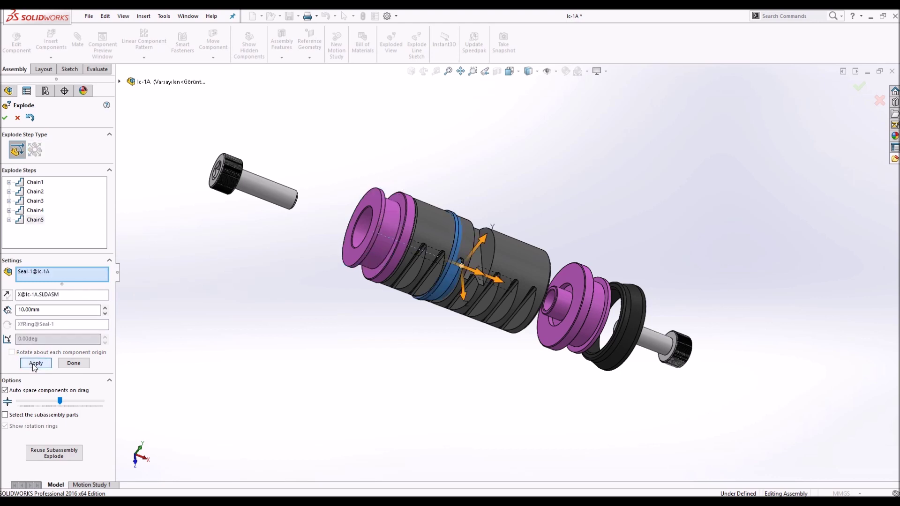
left_click(30, 117)
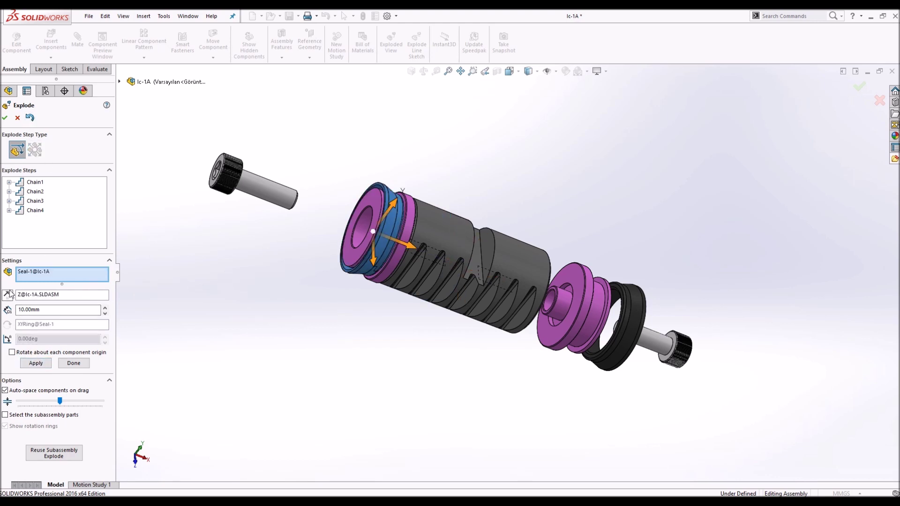
left_click(405, 244)
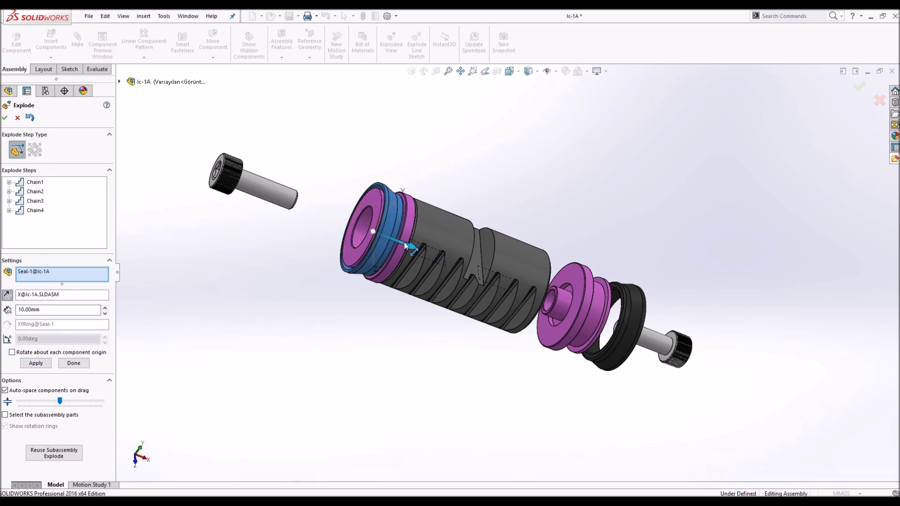
left_click(36, 363)
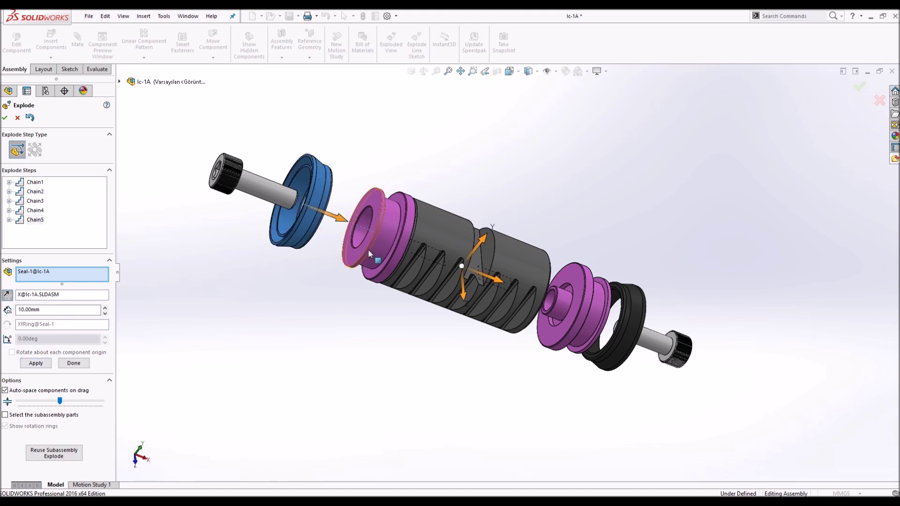
Explode the left-end flange 5 mm beside the seal and finish the six-step explode.
left_click(364, 234)
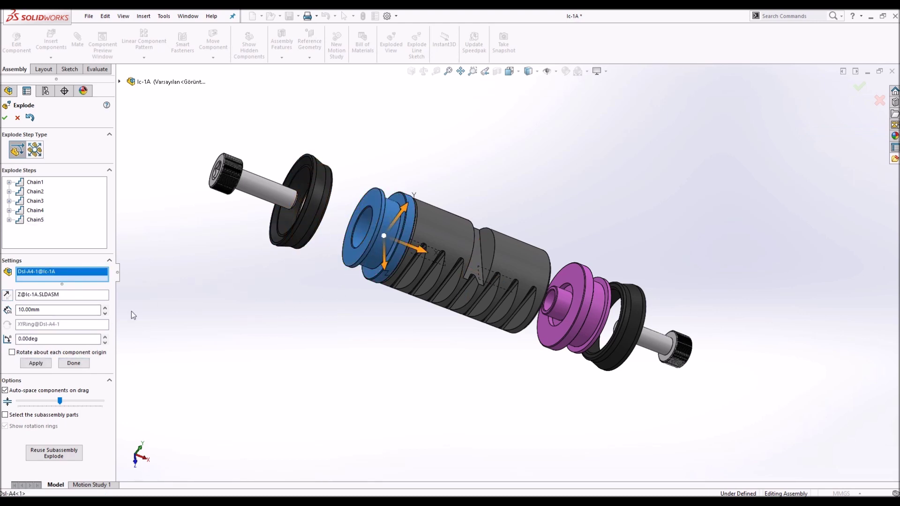
left_click(405, 250)
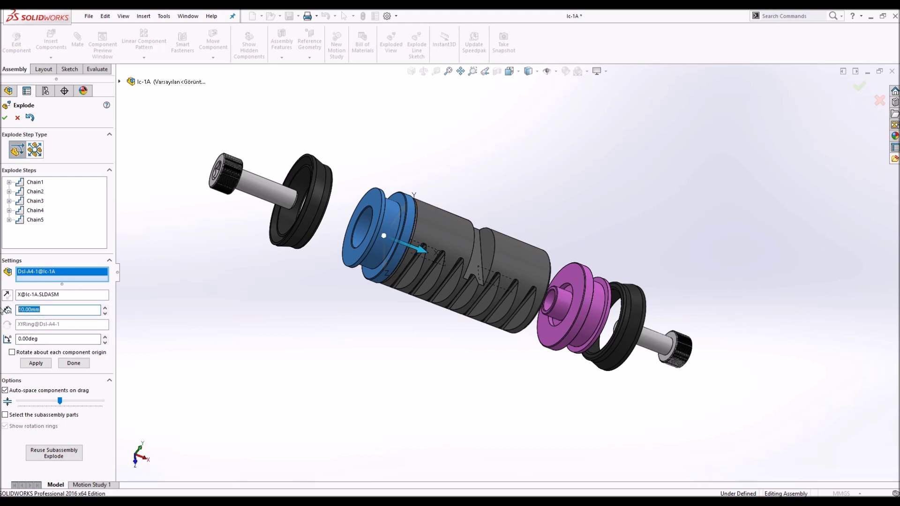
left_click(58, 310)
type("5")
left_click(36, 363)
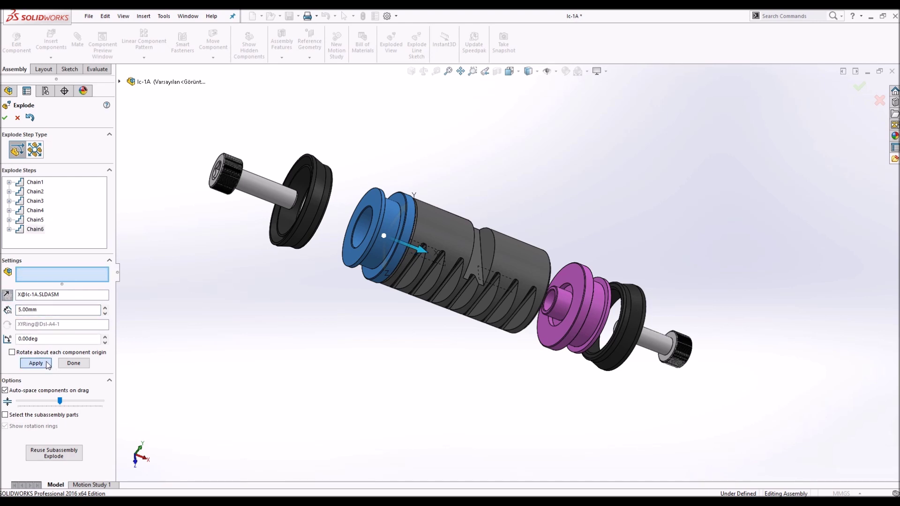
middle_click_drag(364, 388, 470, 355)
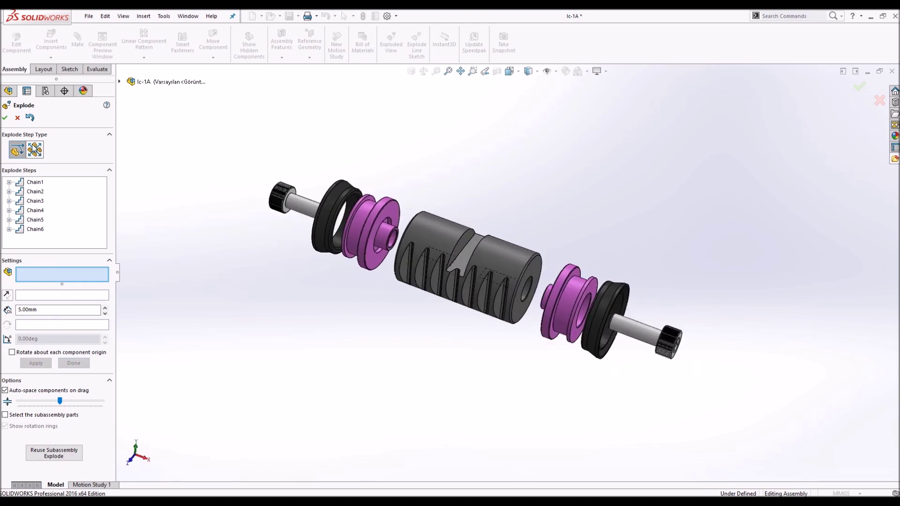
left_click(5, 117)
middle_click_drag(415, 186, 401, 205)
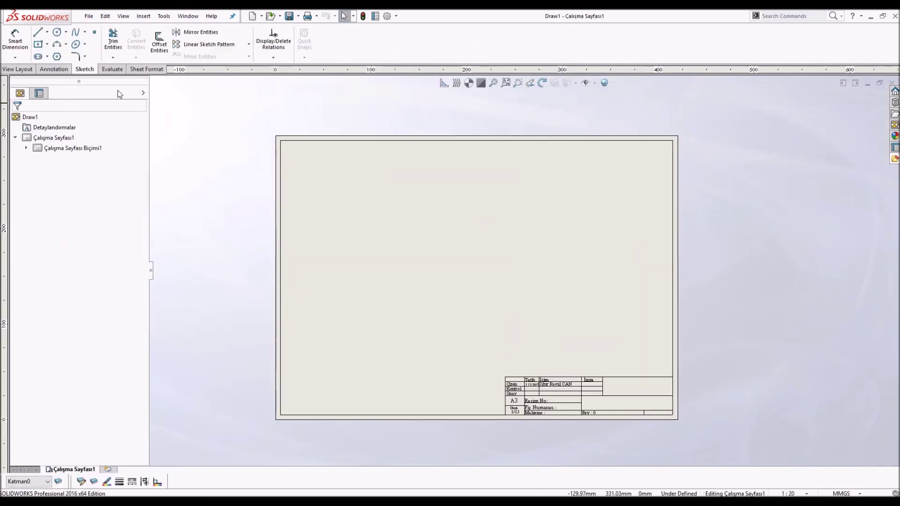
Place the Ic-1A exploded isometric model view on the drawing sheet.
left_click(18, 68)
left_click(36, 44)
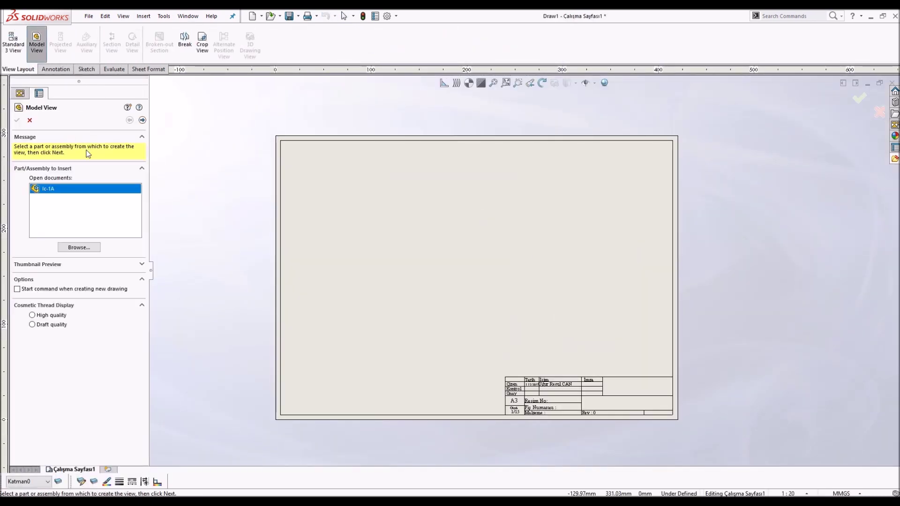
left_click(143, 121)
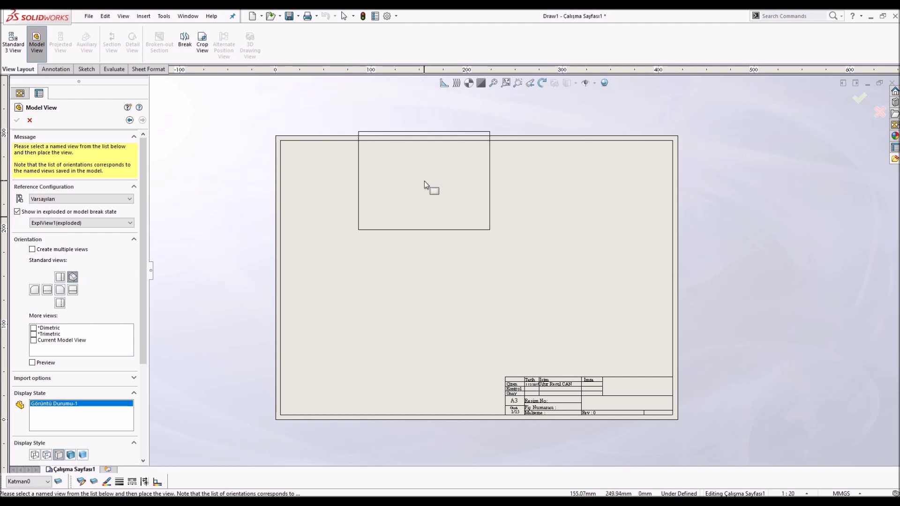
left_click(377, 207)
key("Escape")
scroll(440, 206, "down", 3)
Set Drawing View1 to Shaded With Edges at a user-defined 3:1 scale.
left_click(440, 207)
left_click(70, 383)
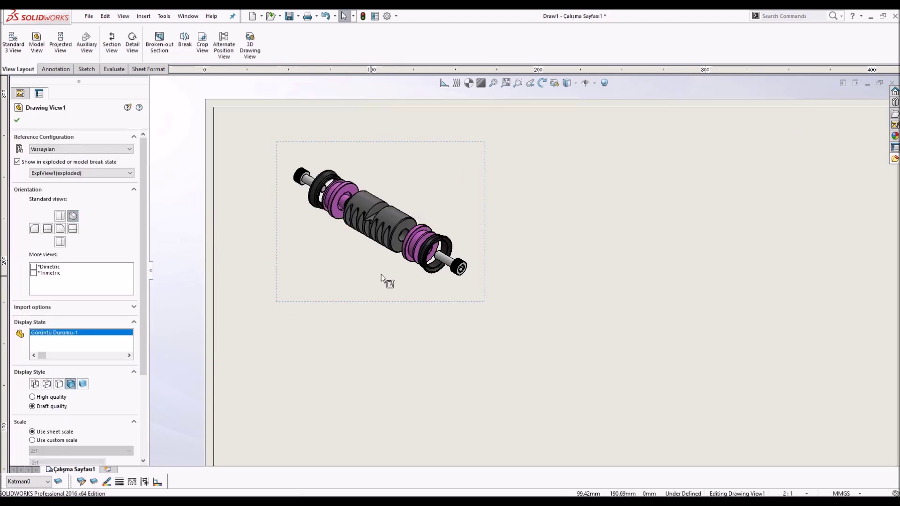
scroll(371, 216, "down", 2)
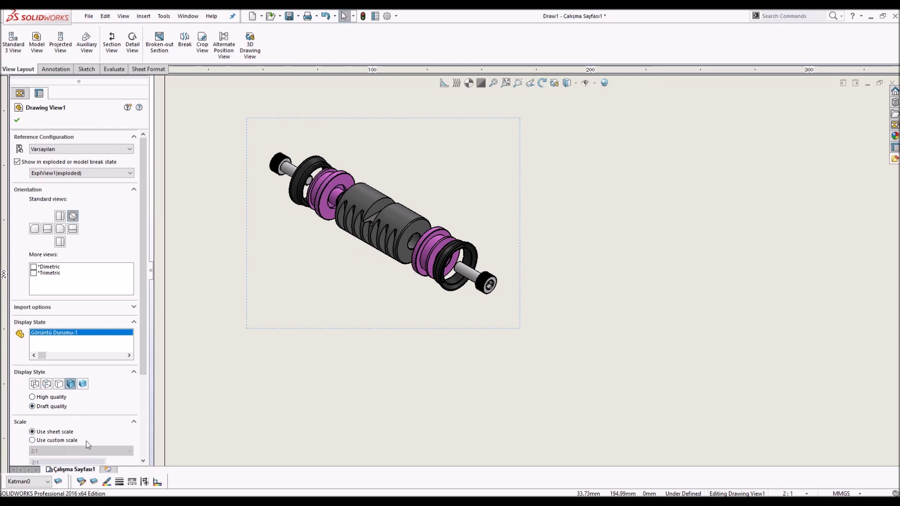
scroll(145, 356, "down", 3)
left_click(52, 377)
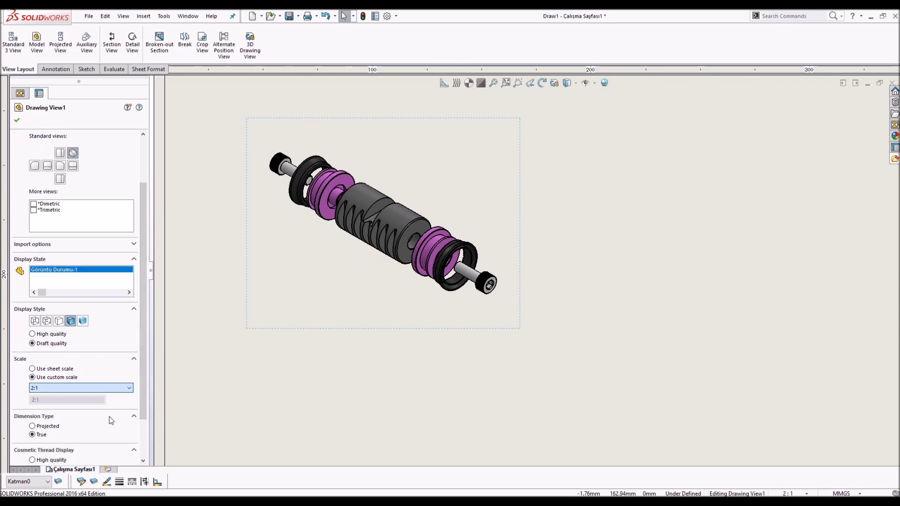
left_click(83, 390)
left_click(70, 399)
double_click(35, 406)
key("Return")
left_click(347, 338)
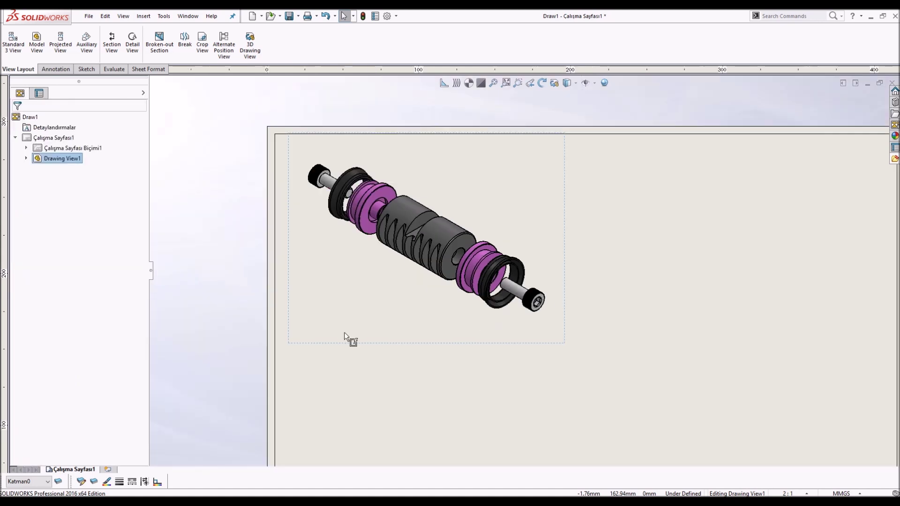
Place balloons 4, 3, 2 and 1 above the view on the end part, seals and cylinder.
scroll(94, 71, "up", 1)
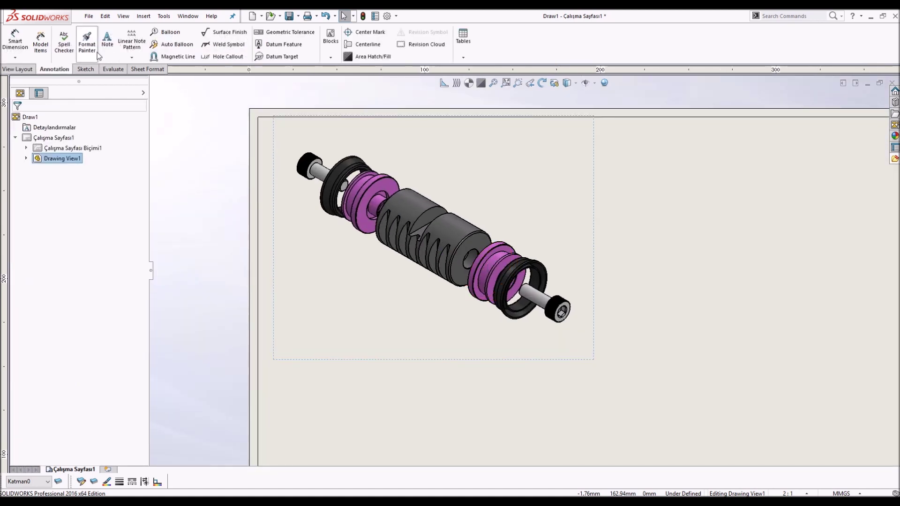
left_click(171, 32)
left_click(326, 169)
left_click(386, 127)
left_click(372, 158)
left_click(413, 128)
left_click(396, 182)
left_click(444, 127)
left_click(440, 209)
left_click(487, 128)
key("Escape")
Drag balloons 1–4 into an evenly spaced straight row above the view.
mouse_move(498, 156)
left_mouse_down()
mouse_move(527, 163)
mouse_move(535, 151)
left_mouse_up()
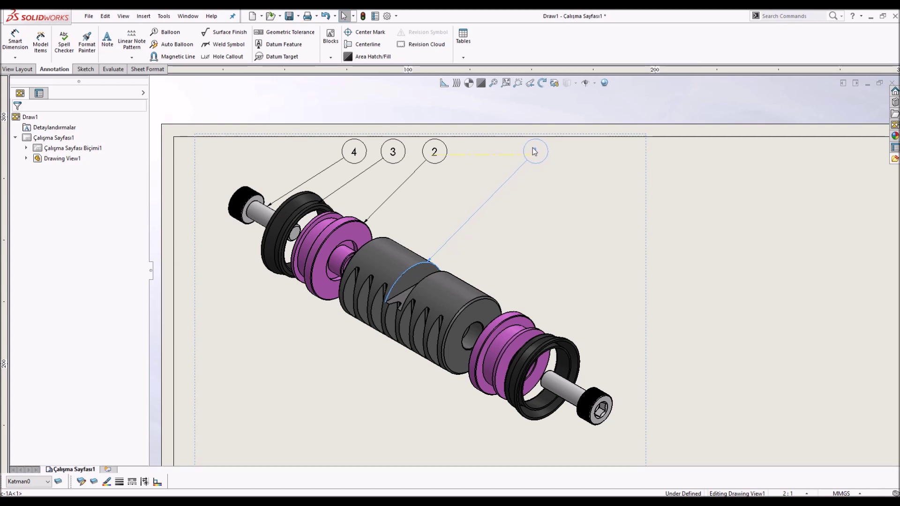
mouse_move(434, 152)
left_mouse_down()
mouse_move(469, 155)
mouse_move(442, 154)
left_mouse_up()
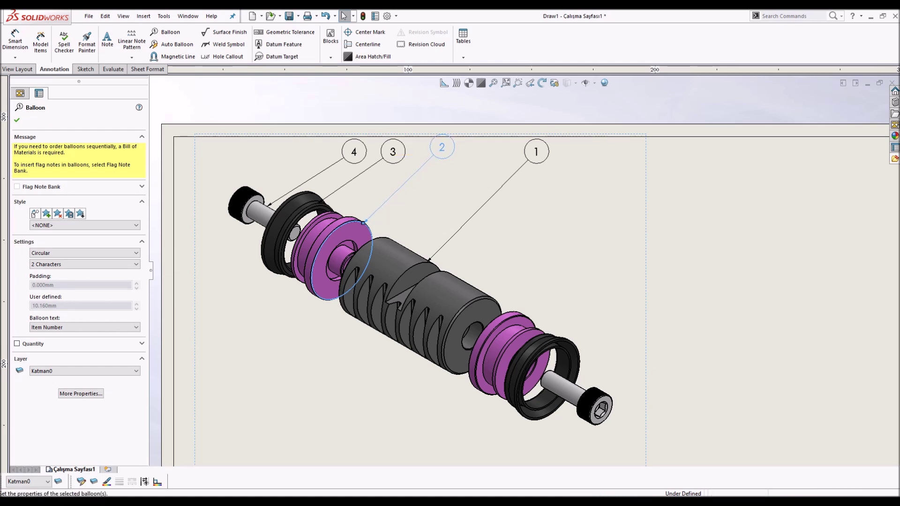
left_click_drag(354, 152, 326, 152)
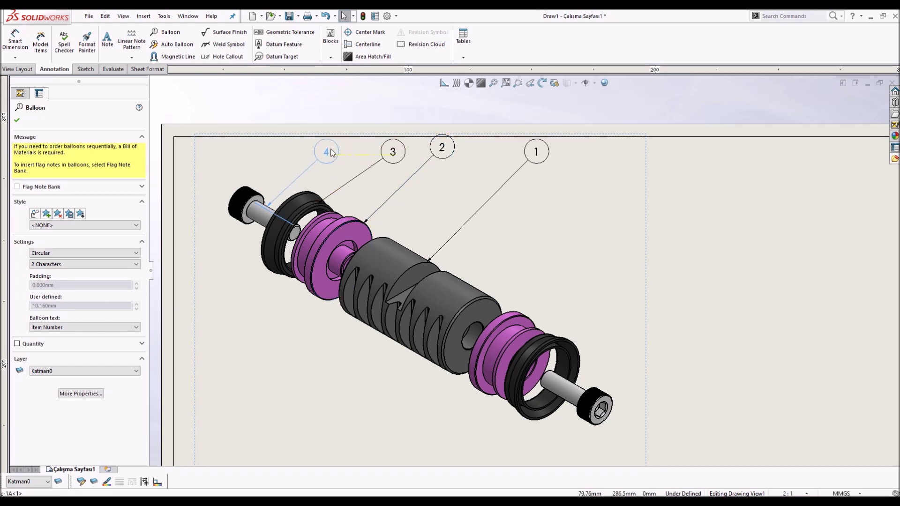
left_click_drag(392, 152, 367, 152)
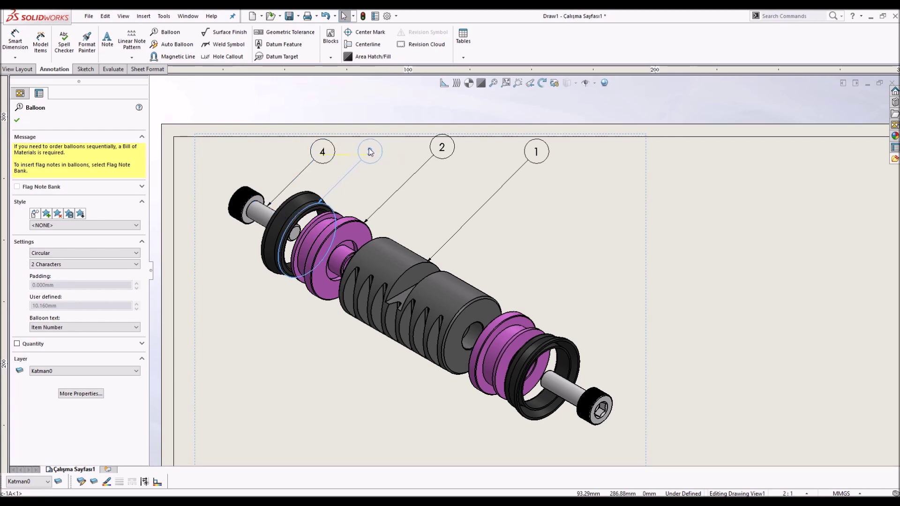
left_click_drag(370, 151, 367, 152)
left_click(530, 193)
scroll(529, 187, "down", 2)
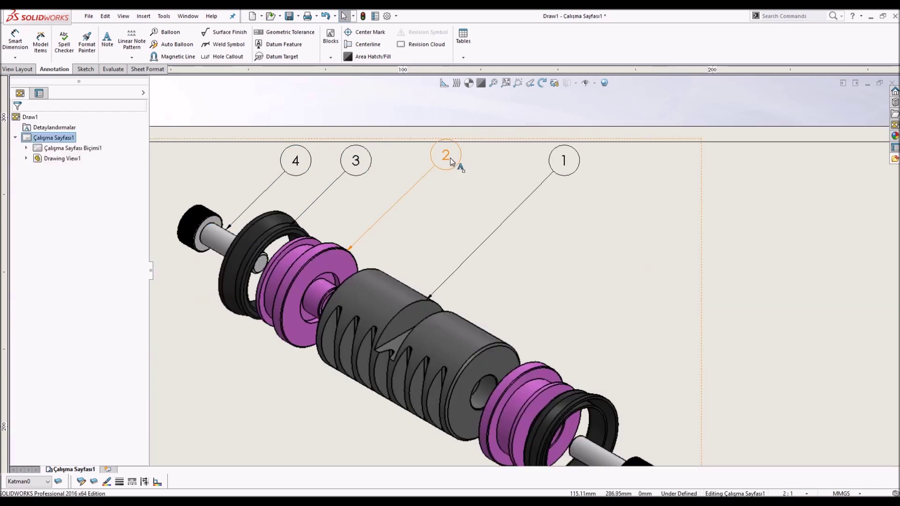
scroll(450, 158, "down", 1)
left_click(448, 164)
left_click_drag(449, 167, 446, 166)
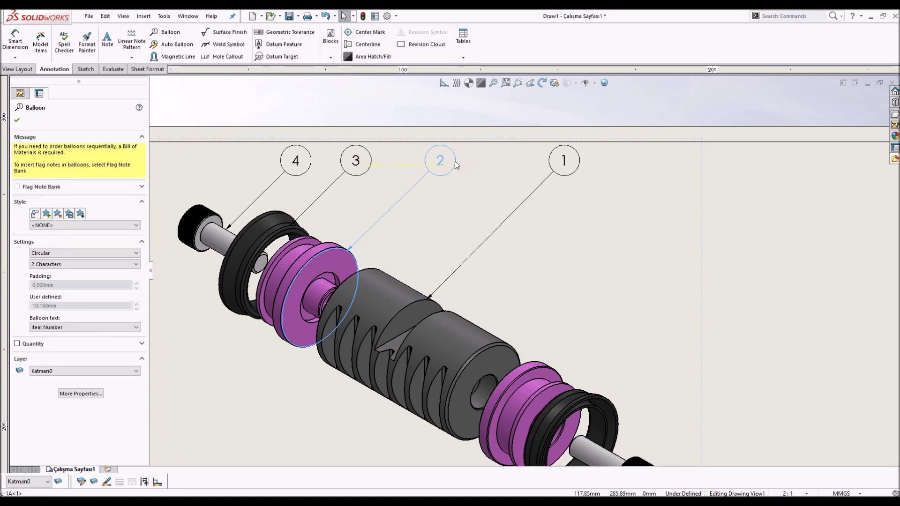
Deselect the balloons and begin inserting a new model view.
left_click(563, 159)
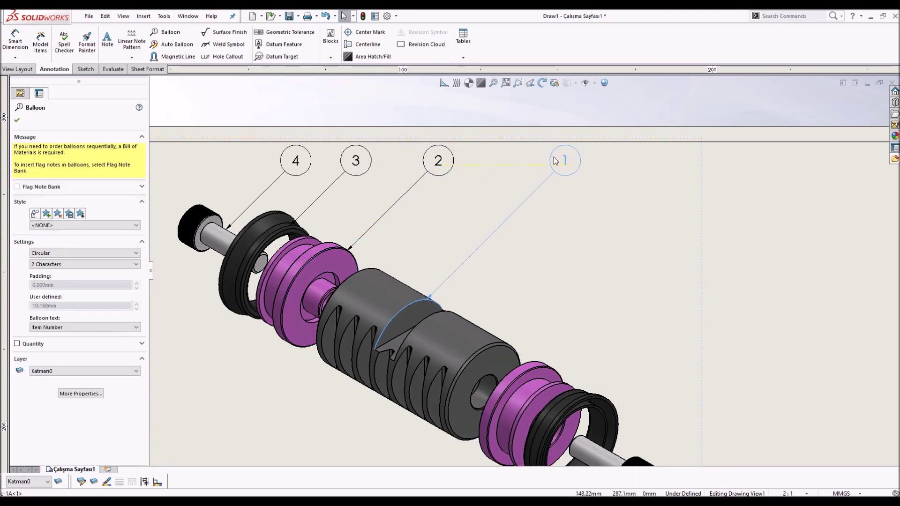
scroll(608, 194, "up", 1)
scroll(608, 194, "up", 2)
scroll(644, 285, "up", 1)
left_click(645, 286)
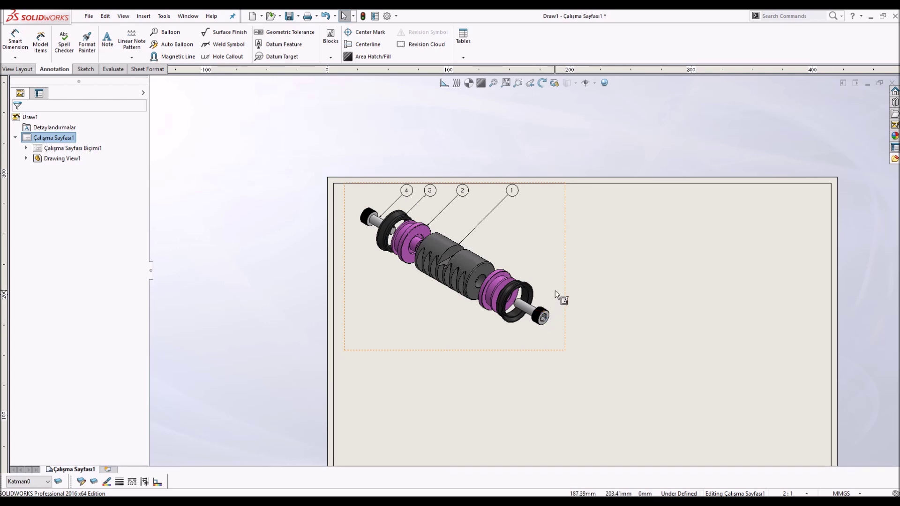
left_click(586, 315)
scroll(586, 315, "up", 1)
scroll(586, 315, "down", 2)
left_click(54, 137)
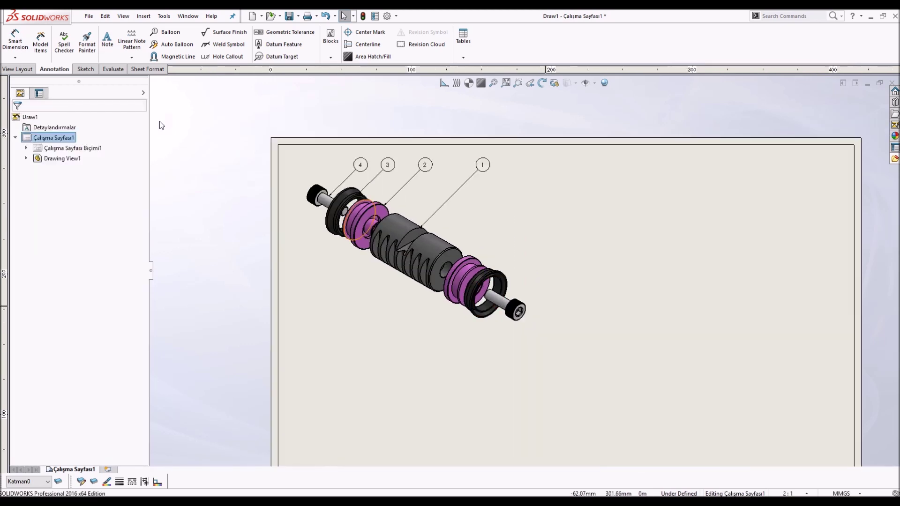
left_click(18, 69)
left_click(37, 42)
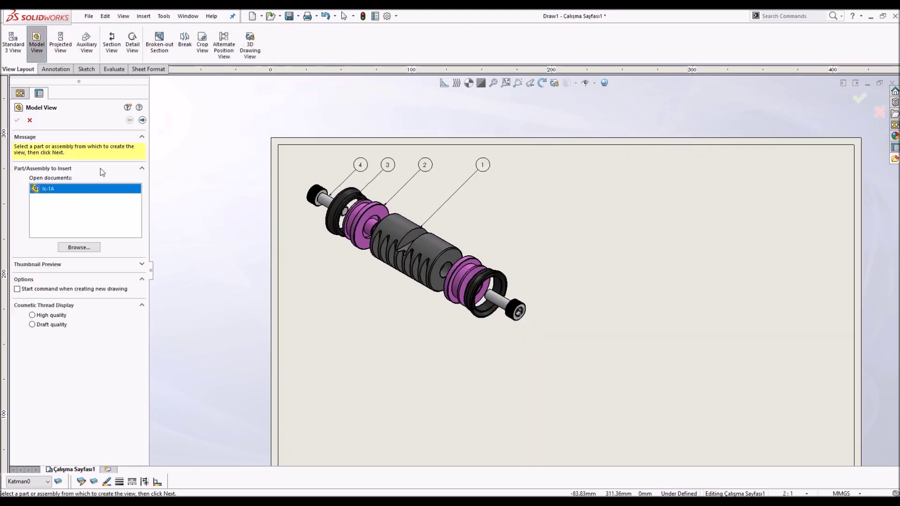
Place a shaded front view of the assembly at custom 3:1 scale below the exploded view.
left_click(140, 122)
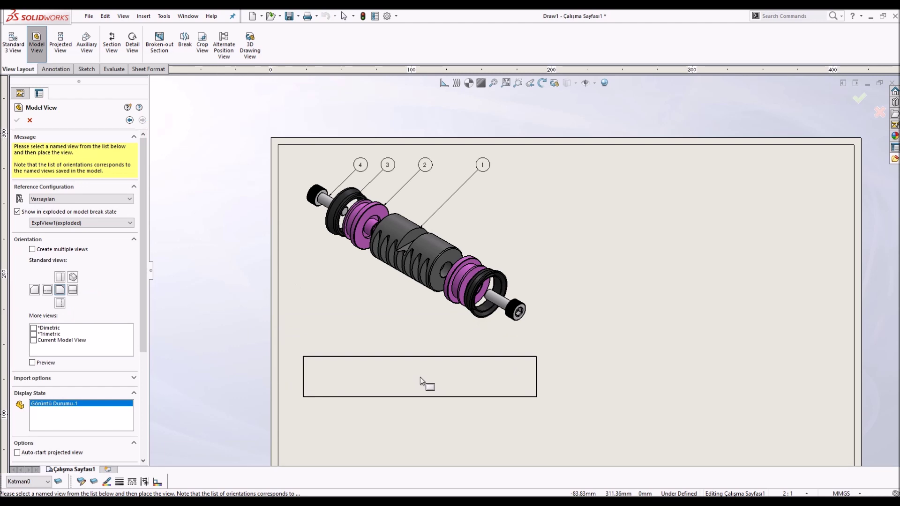
left_click(419, 379)
scroll(419, 378, "down", 2)
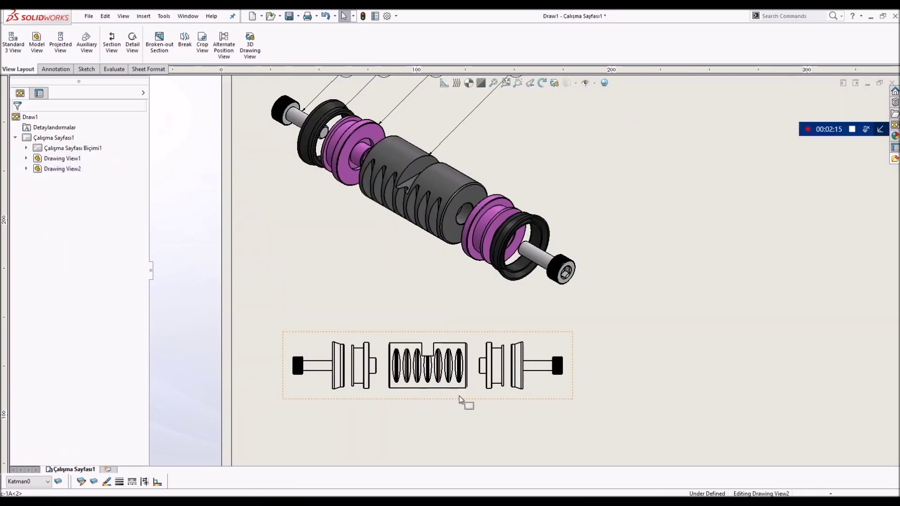
left_click(81, 386)
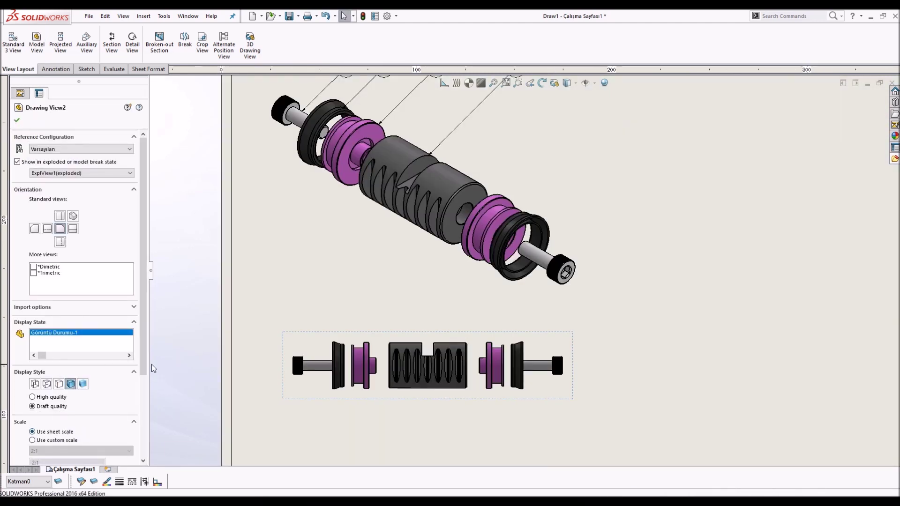
scroll(143, 356, "down", 3)
left_click(31, 338)
left_click(129, 355)
left_click(81, 359)
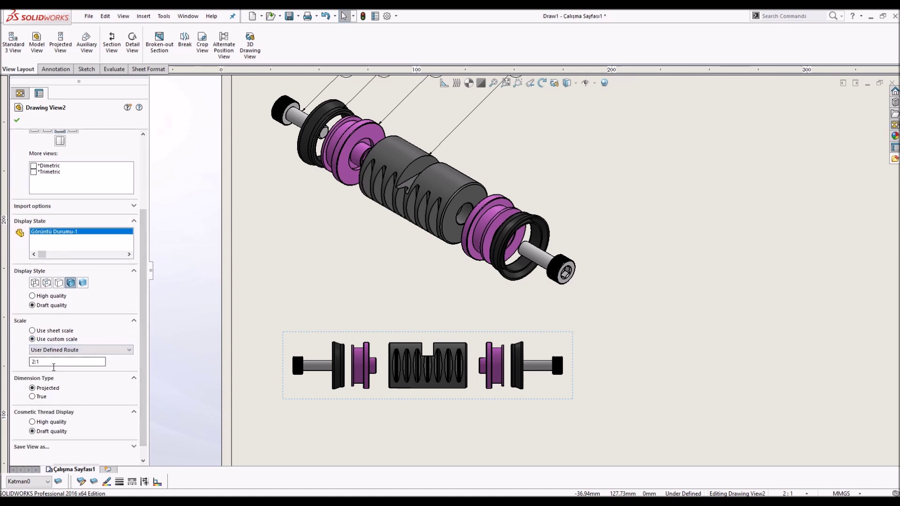
type("3")
key("Return")
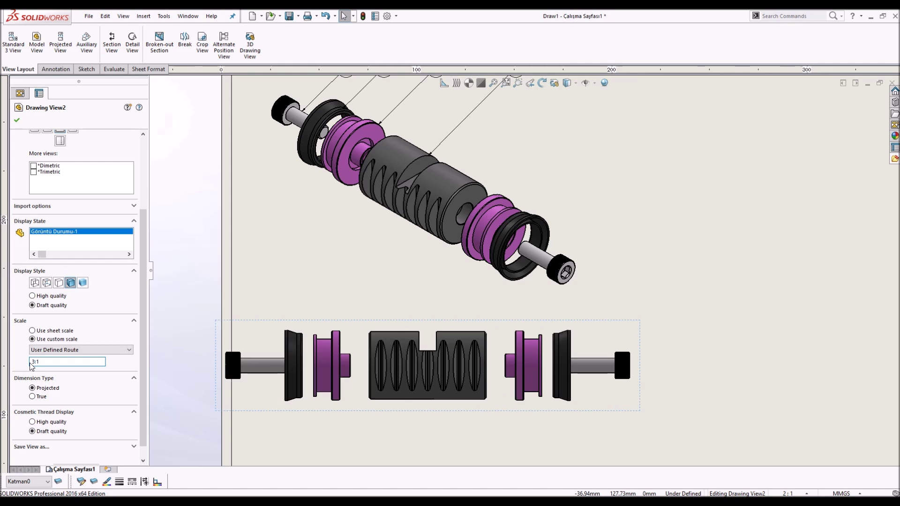
left_click(459, 402)
Move the front view left so it sits under the exploded isometric view.
left_click(478, 411)
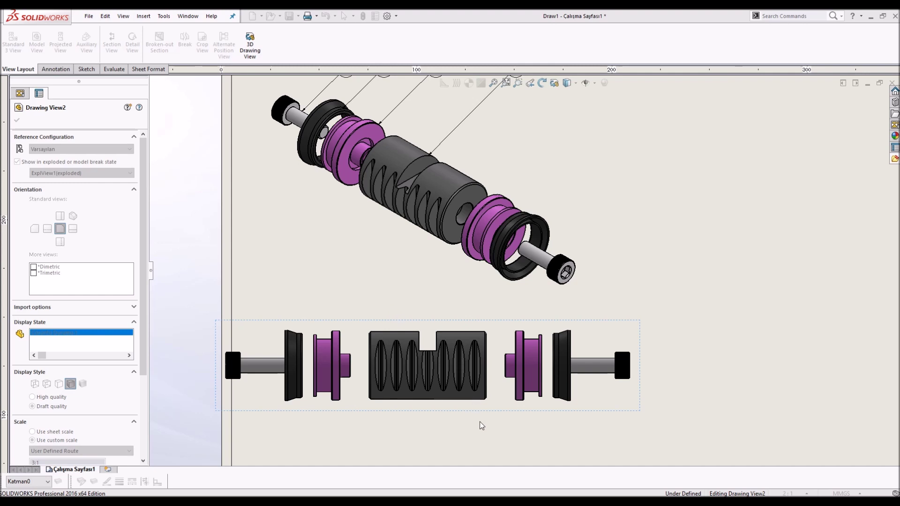
scroll(521, 393, "up", 2)
scroll(522, 394, "up", 2)
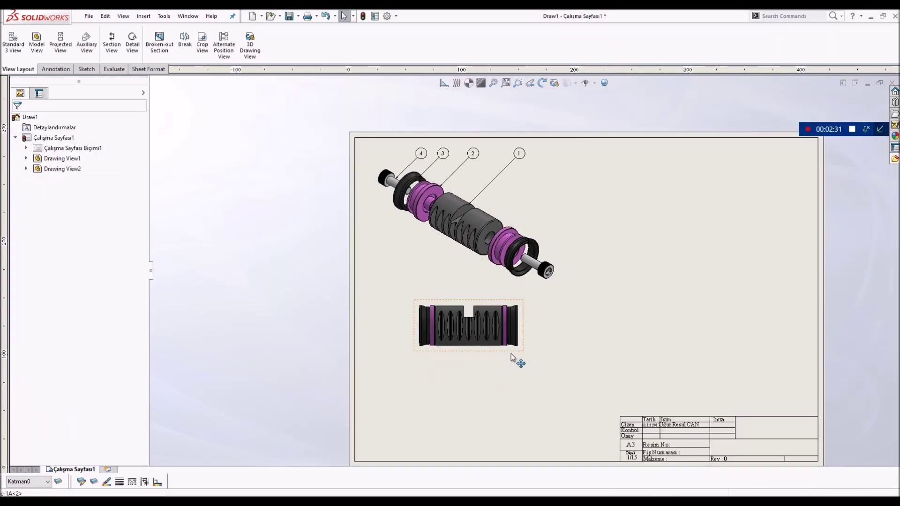
left_click_drag(522, 355, 492, 361)
scroll(490, 346, "down", 2)
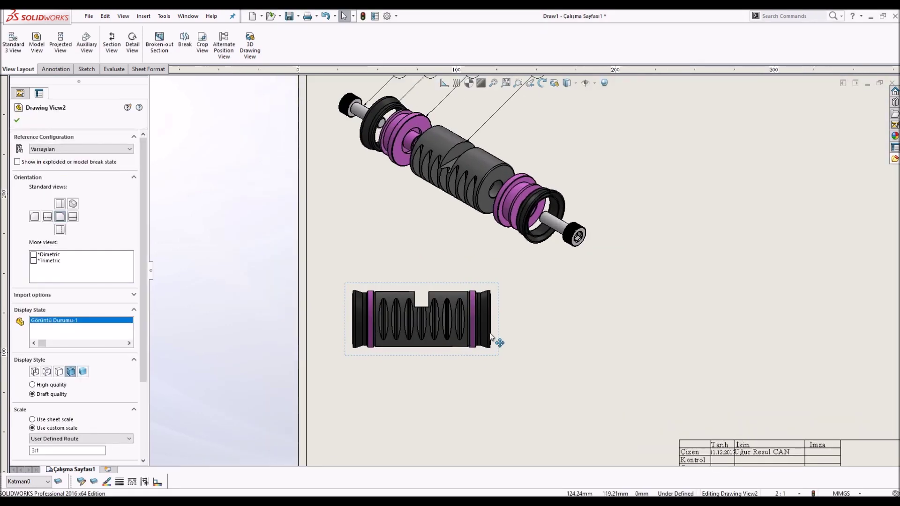
scroll(491, 337, "up", 2)
left_click(578, 310)
scroll(578, 310, "up", 1)
scroll(600, 226, "down", 2)
scroll(600, 226, "down", 1)
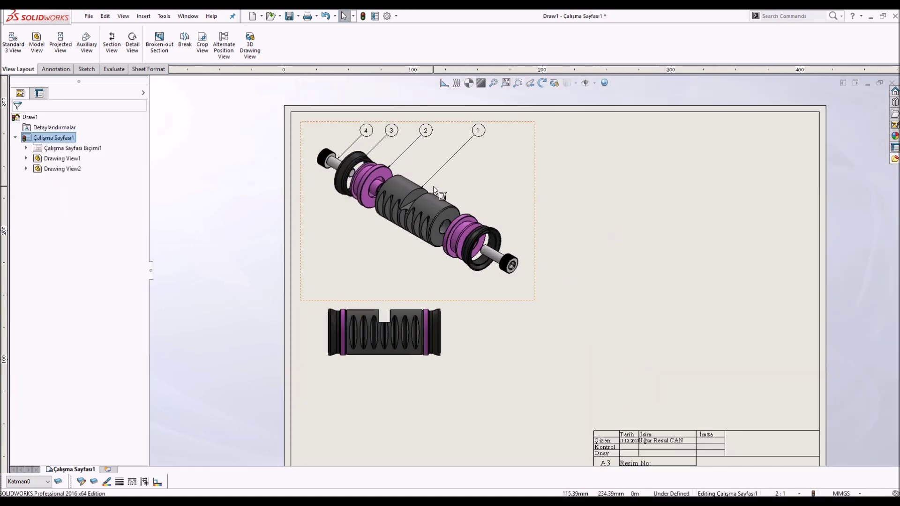
left_click(400, 186)
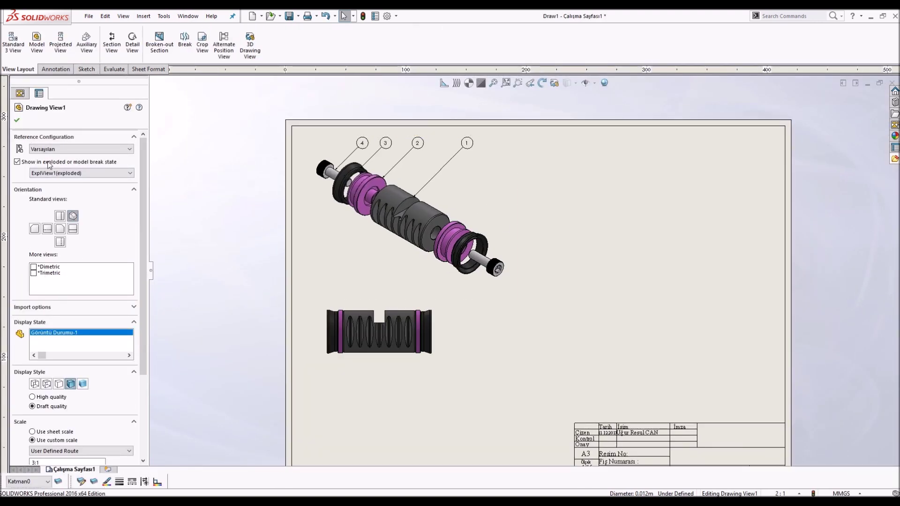
Insert a top view of the Dsl-A3 part, shown as circles, at the upper right.
left_click(37, 43)
left_click(55, 189)
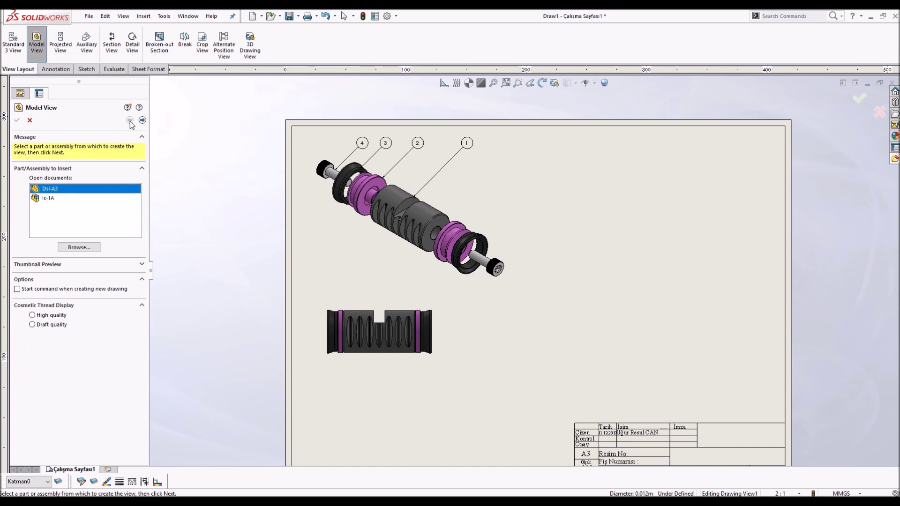
left_click(142, 119)
left_click(624, 196)
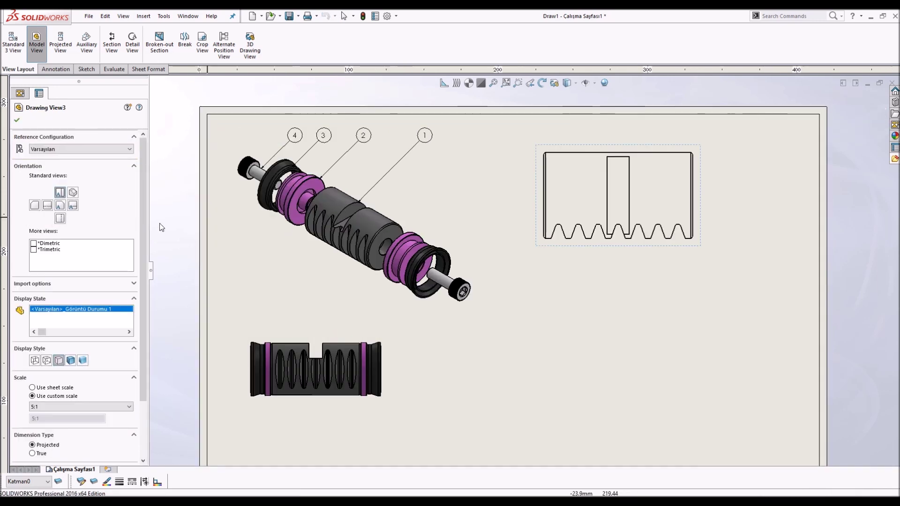
left_click(60, 205)
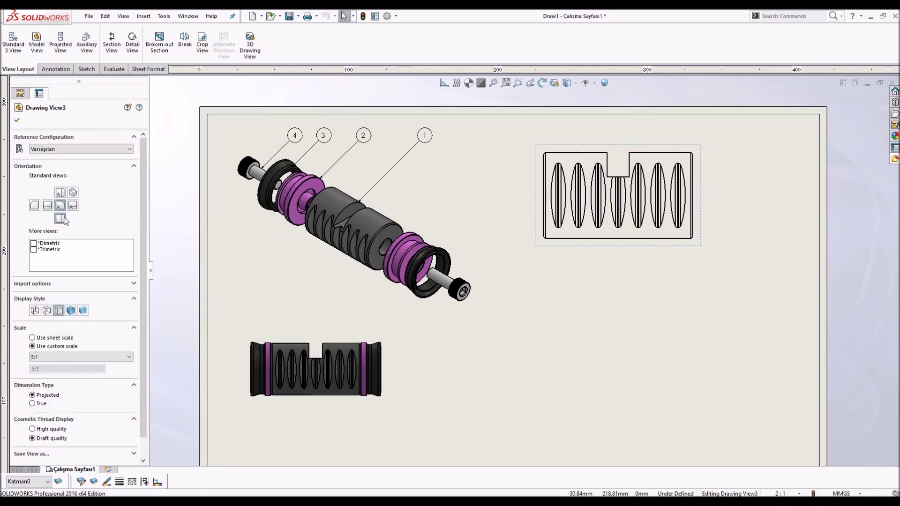
left_click(47, 207)
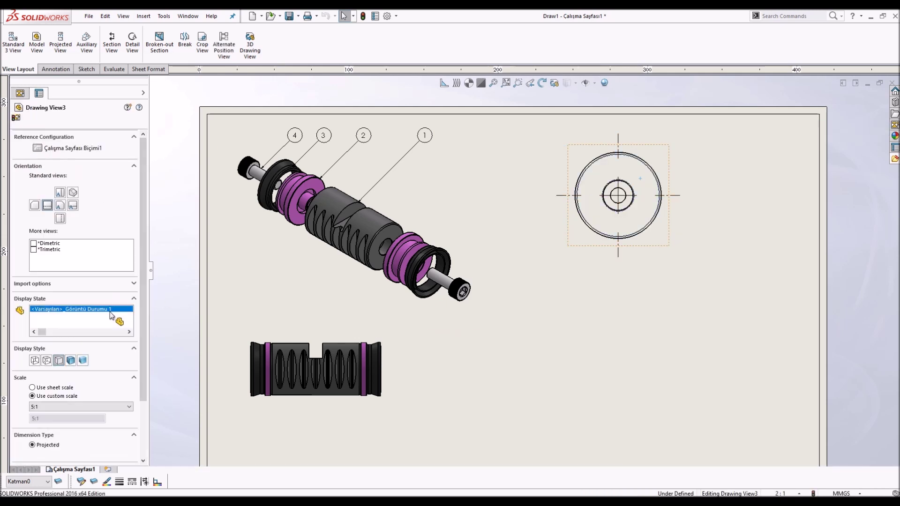
Show the circular view with hidden lines visible and shift it left.
left_click(59, 361)
scroll(627, 206, "down", 2)
scroll(627, 206, "up", 3)
left_click(627, 206)
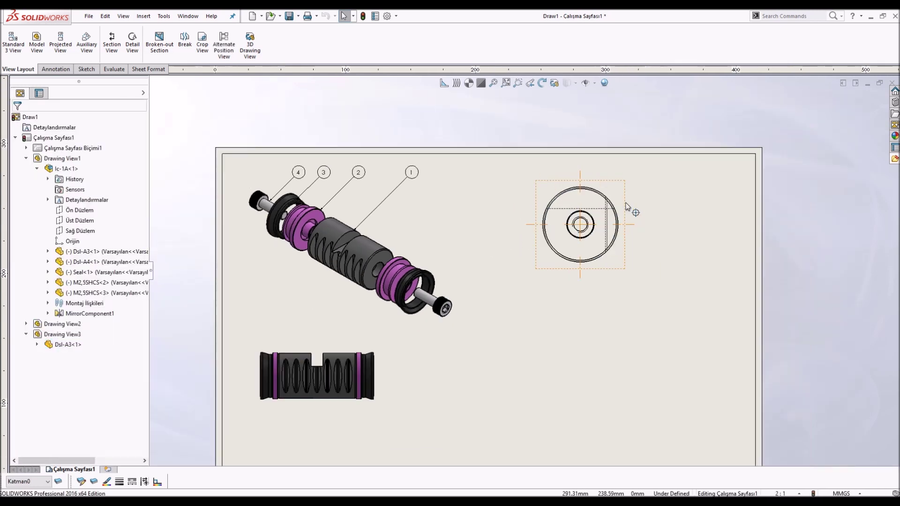
left_click_drag(625, 254, 586, 252)
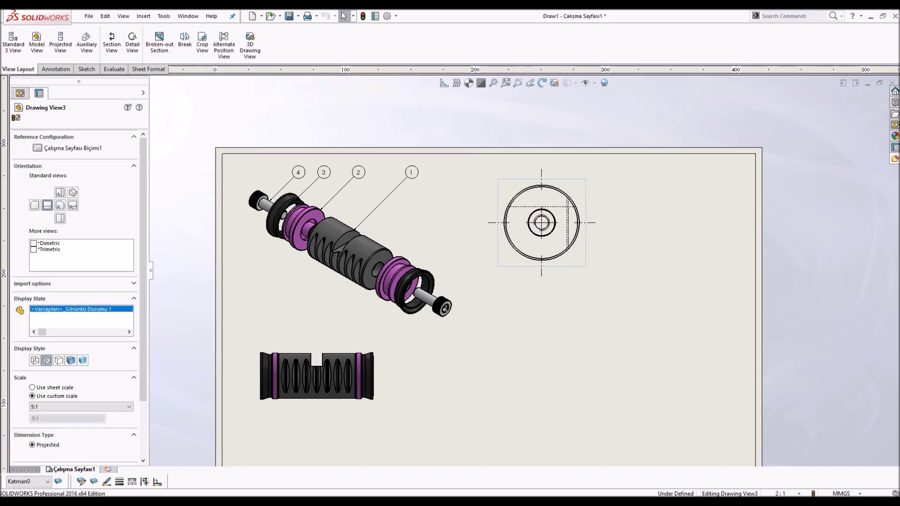
left_click(117, 41)
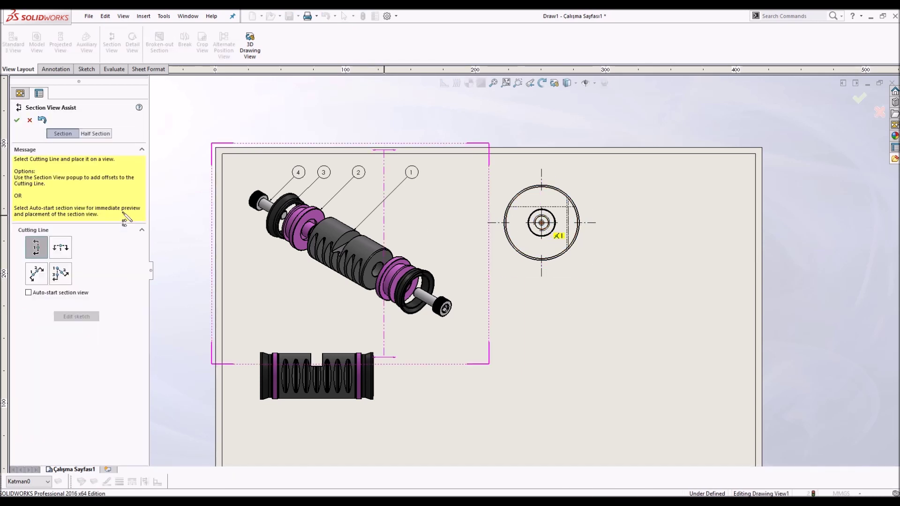
Cut horizontal section I-I through the circle's centre and place it.
left_click(60, 247)
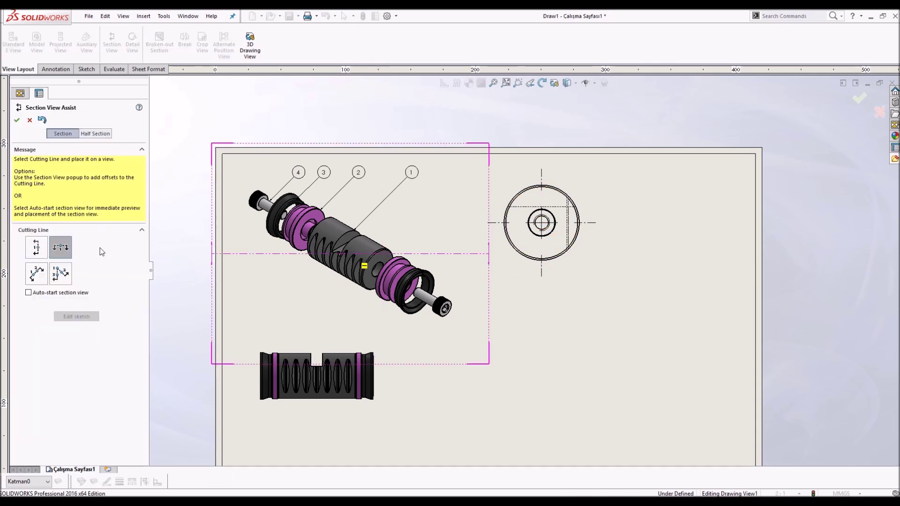
left_click(554, 227)
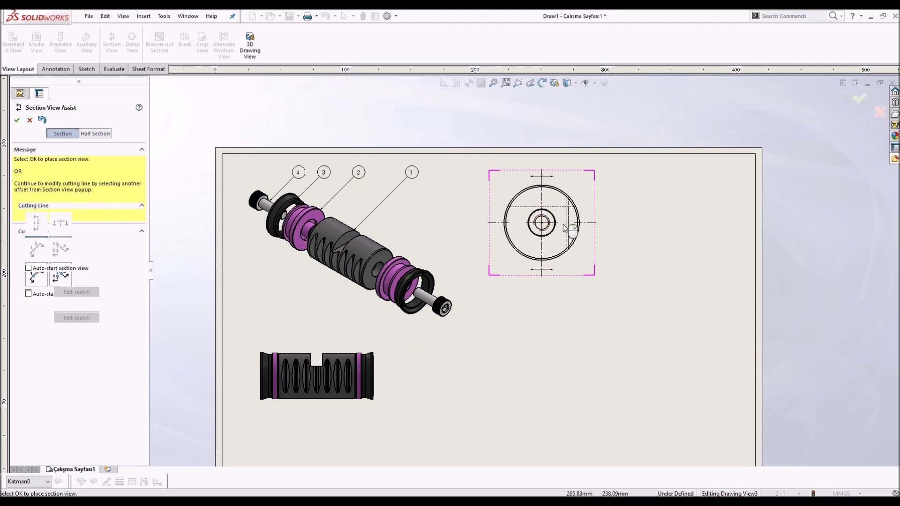
left_click(614, 215)
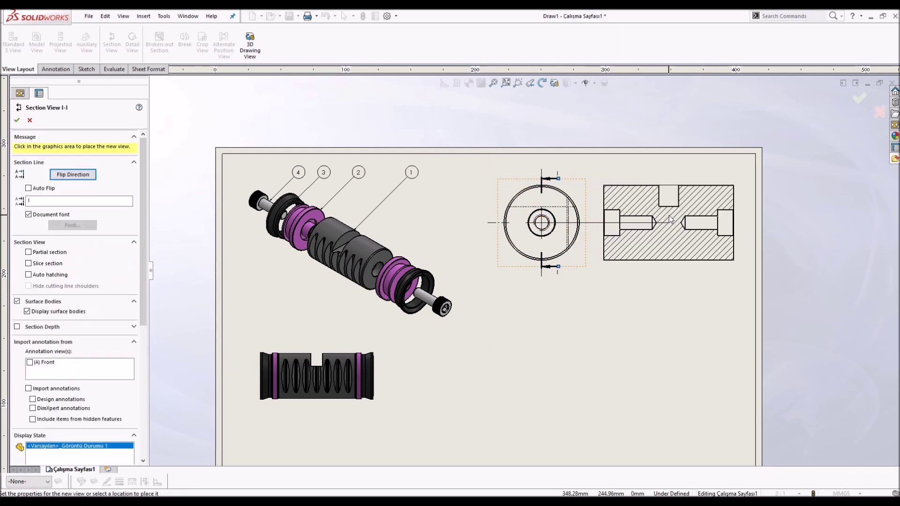
left_click(670, 219)
Rearrange the views so section I-I sits left of the circular view.
left_click_drag(586, 260, 793, 263)
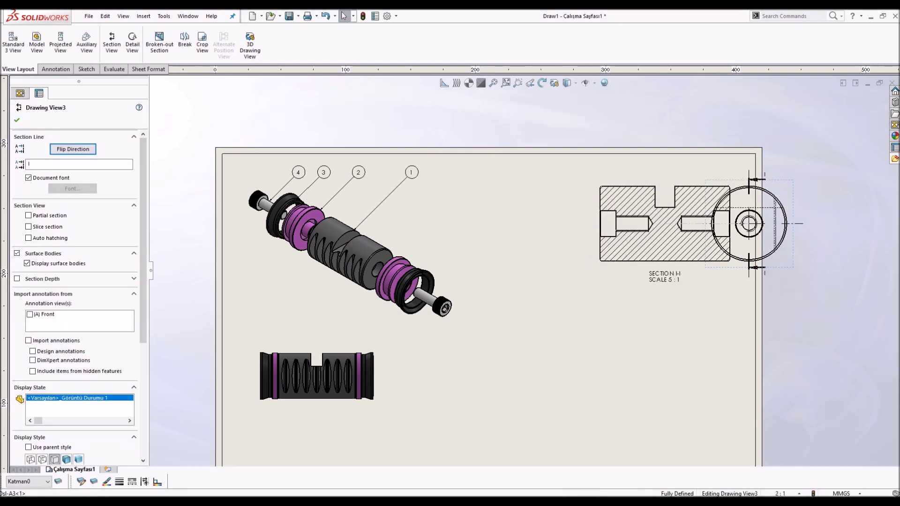
left_click_drag(612, 268, 527, 267)
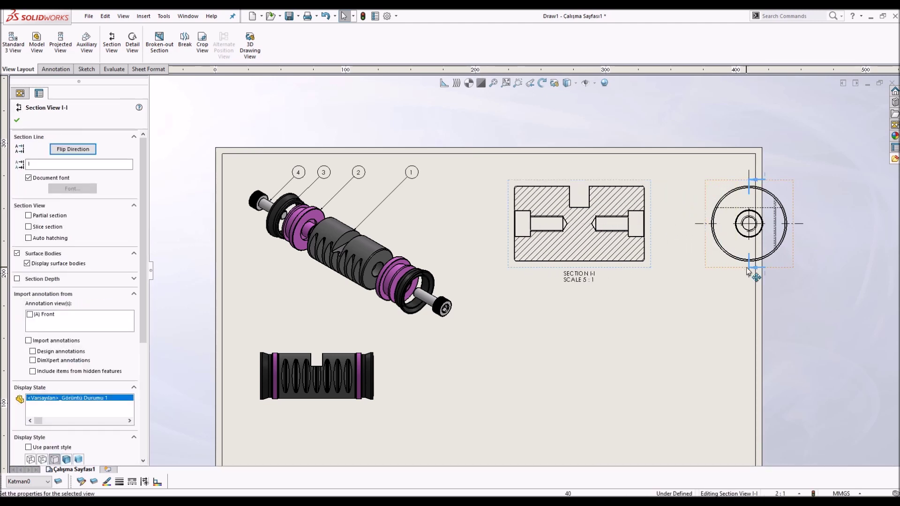
left_click_drag(748, 271, 697, 271)
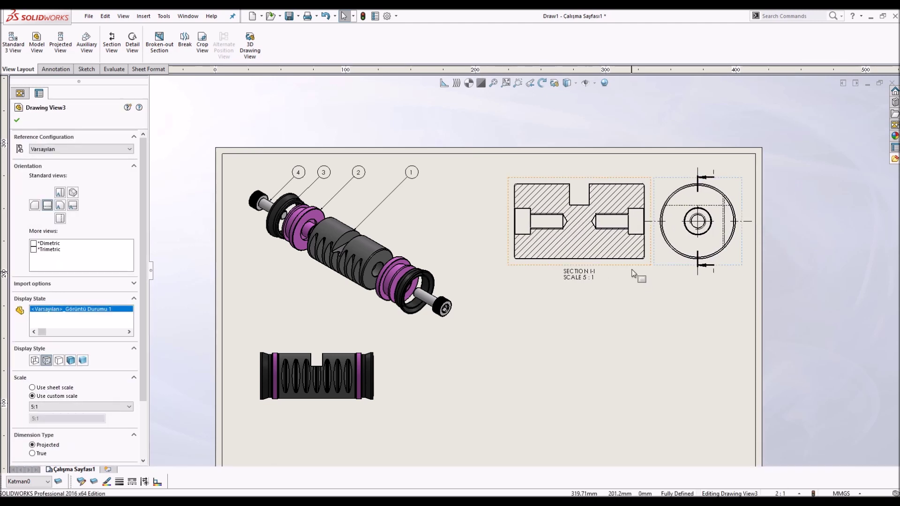
left_click_drag(634, 274, 610, 273)
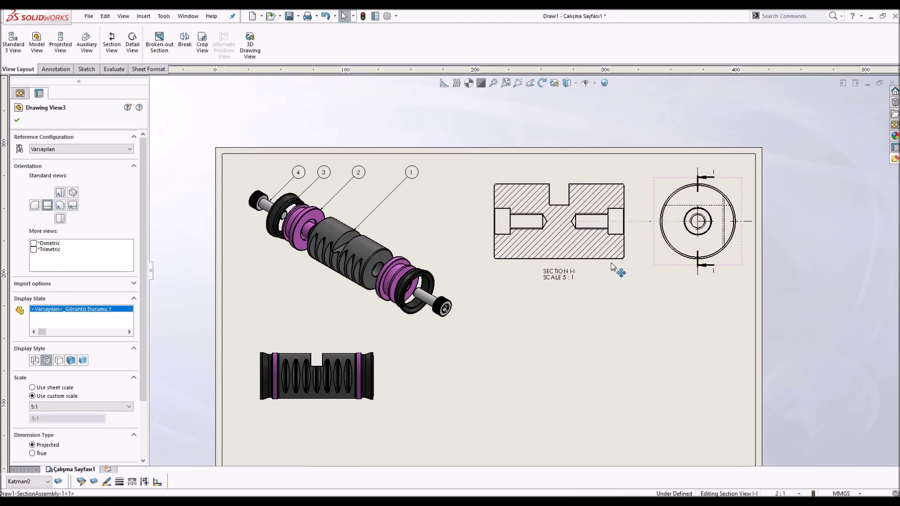
left_click(735, 244)
Cut a second horizontal section through the circle's centre, placed below it and flipped.
left_click(111, 42)
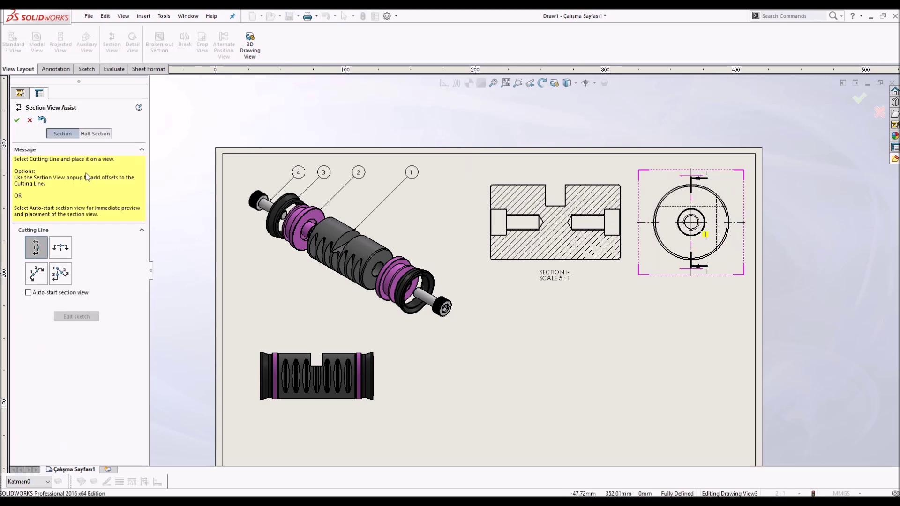
left_click(59, 249)
left_click(691, 223)
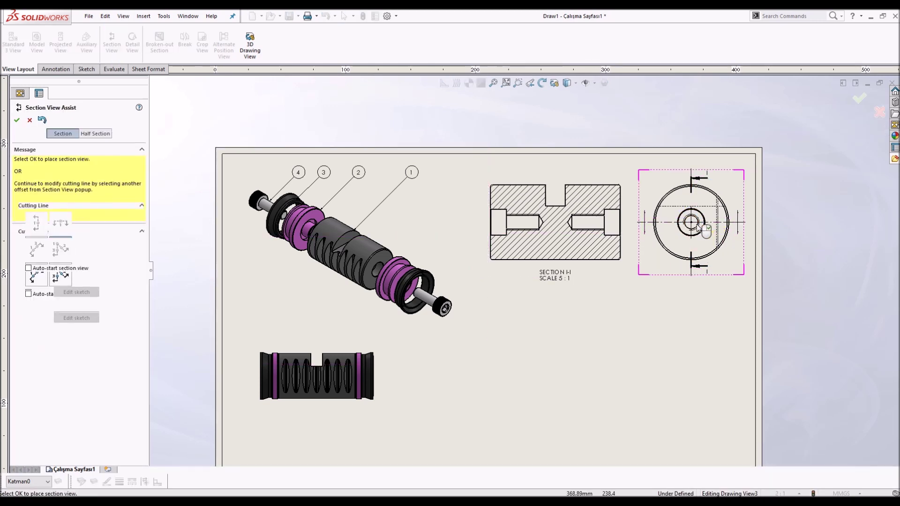
key("Return")
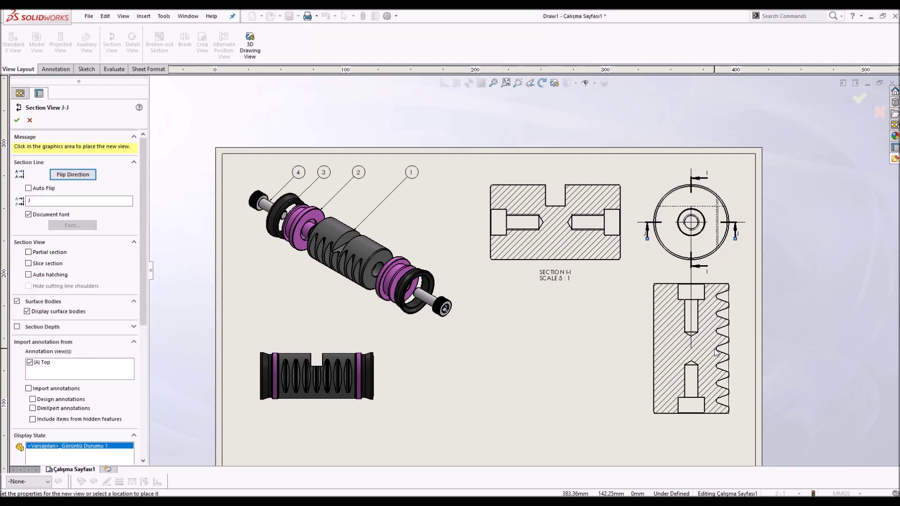
left_click(722, 361)
left_click(61, 150)
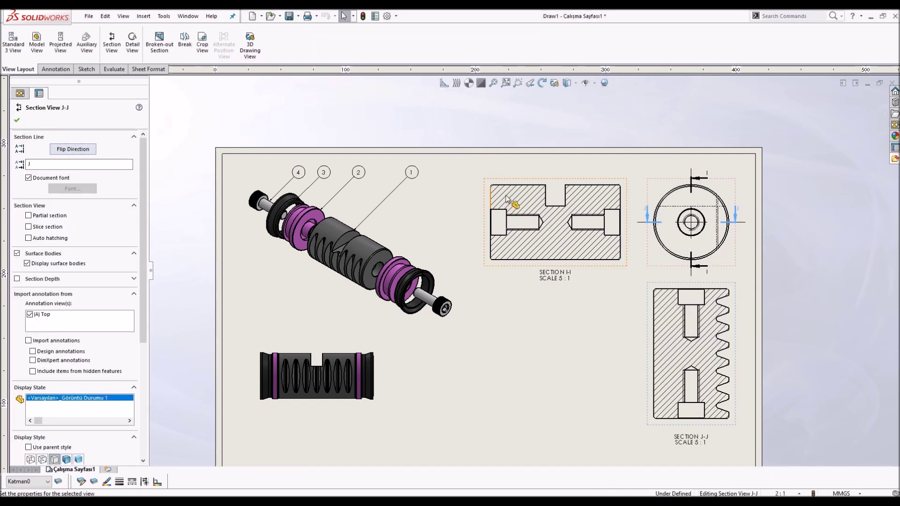
Relabel the two sections as A-A and B-B.
left_click(558, 225)
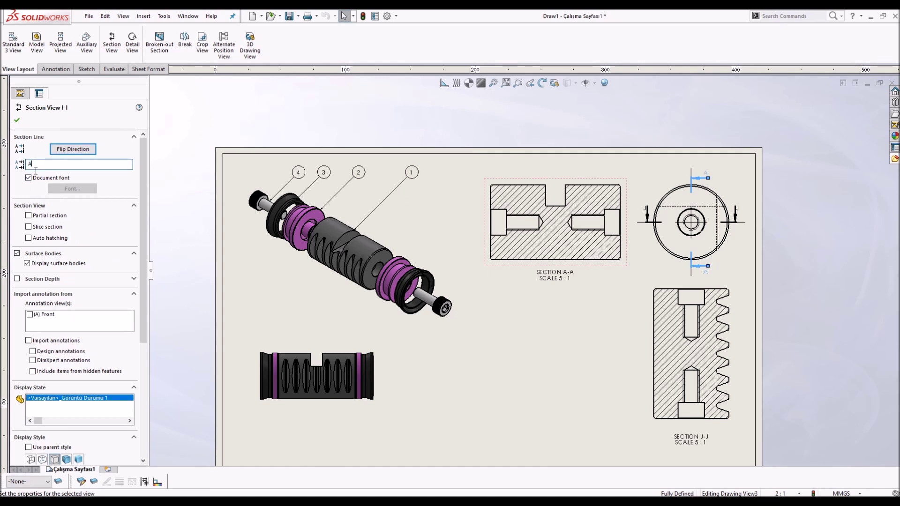
left_click(17, 120)
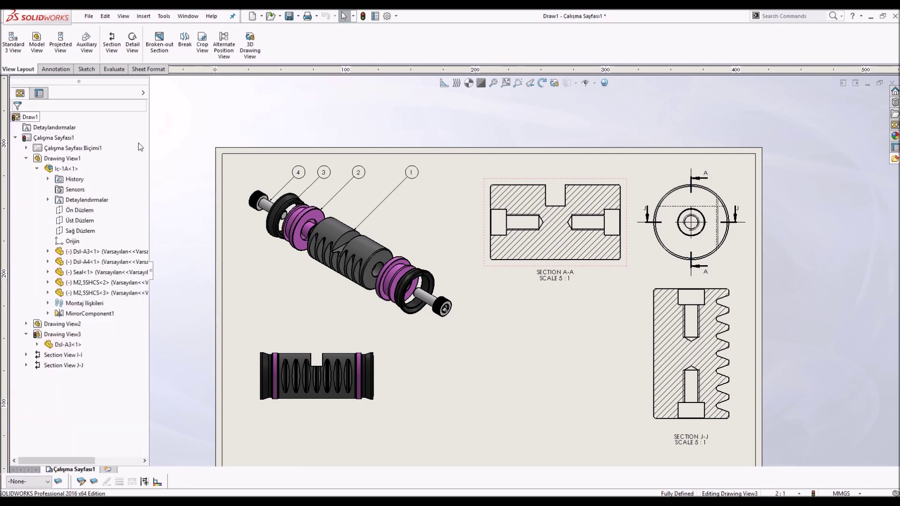
left_click(733, 223)
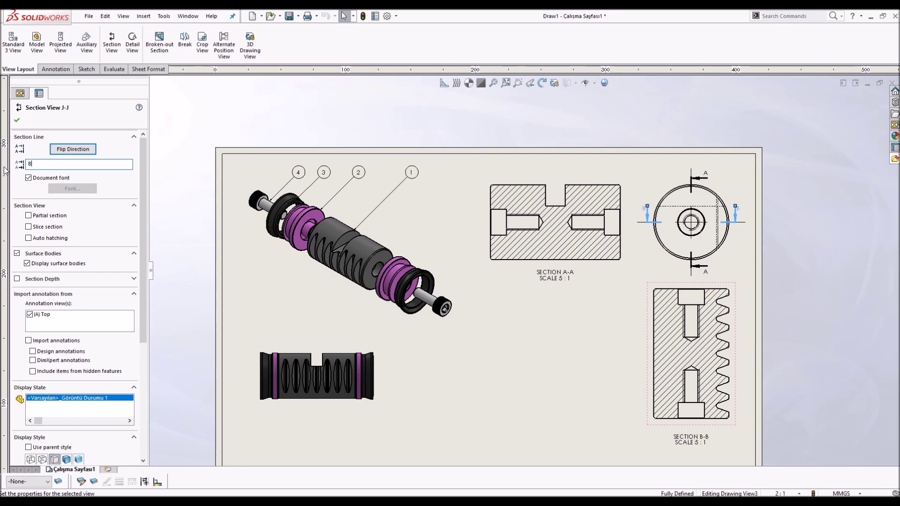
left_click(17, 120)
scroll(595, 286, "up", 2)
scroll(595, 286, "down", 2)
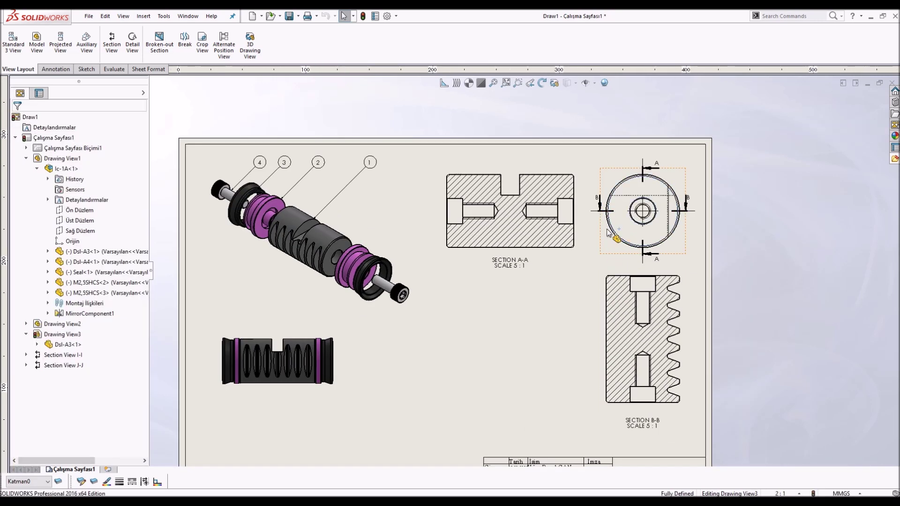
left_click(75, 334)
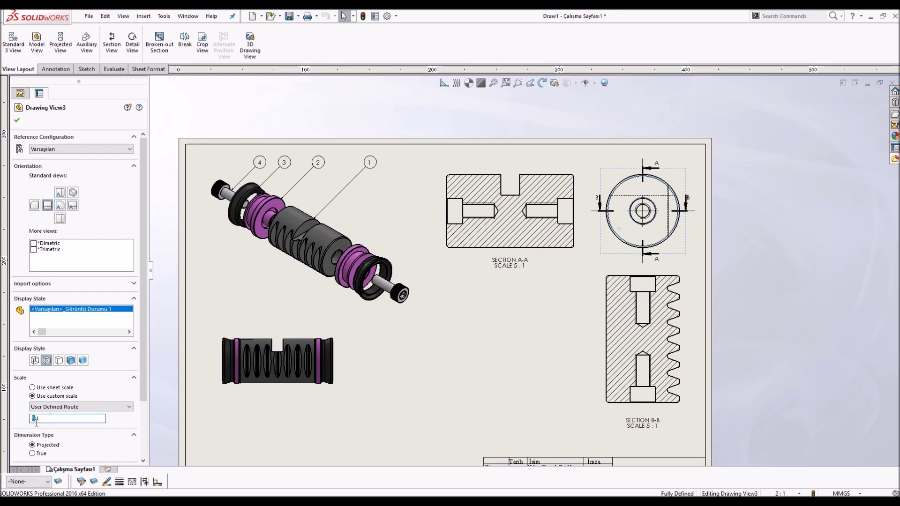
Apply a 3:1 scale to the views, then check the A-A and B-B sections.
left_click(17, 120)
scroll(653, 273, "down", 2)
left_click(545, 220)
scroll(640, 178, "down", 2)
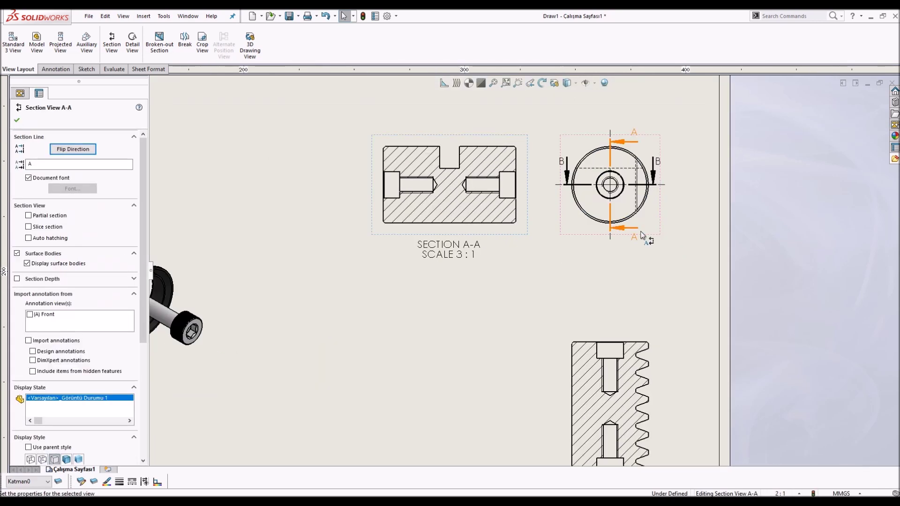
scroll(640, 179, "down", 2)
left_click(640, 176)
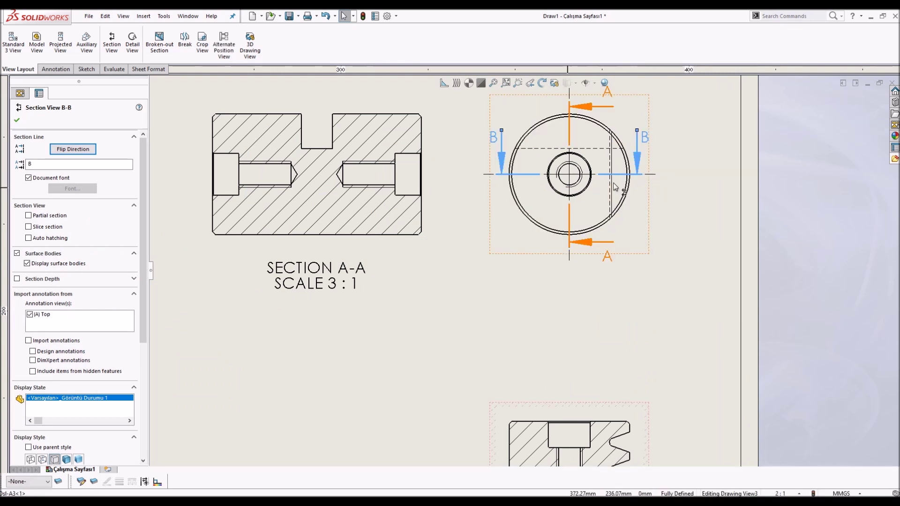
scroll(525, 272, "up", 2)
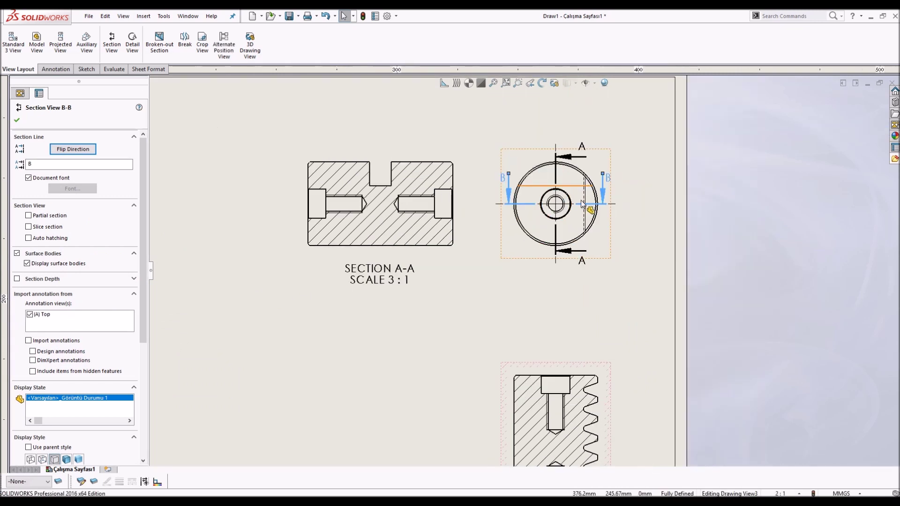
key("Escape")
Rescale the circular view to 4:1 and start an area hatch on section A-A.
left_click(62, 334)
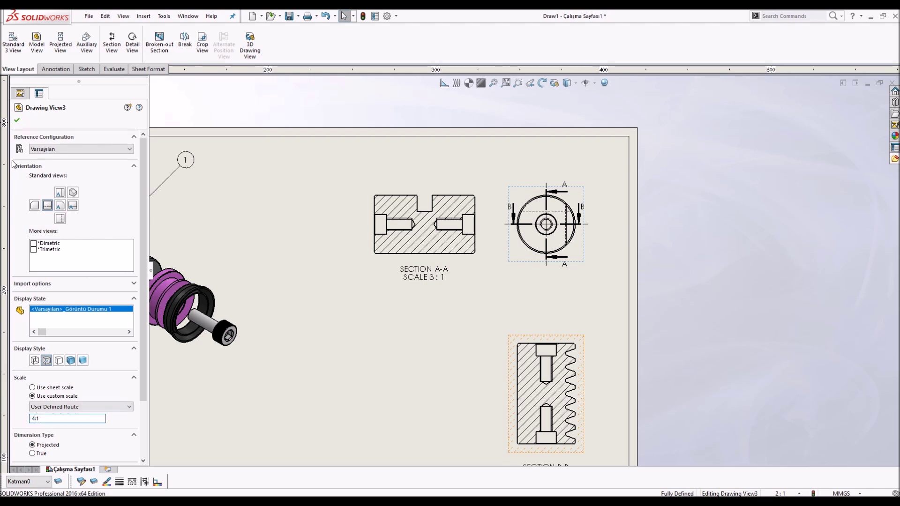
left_click(17, 120)
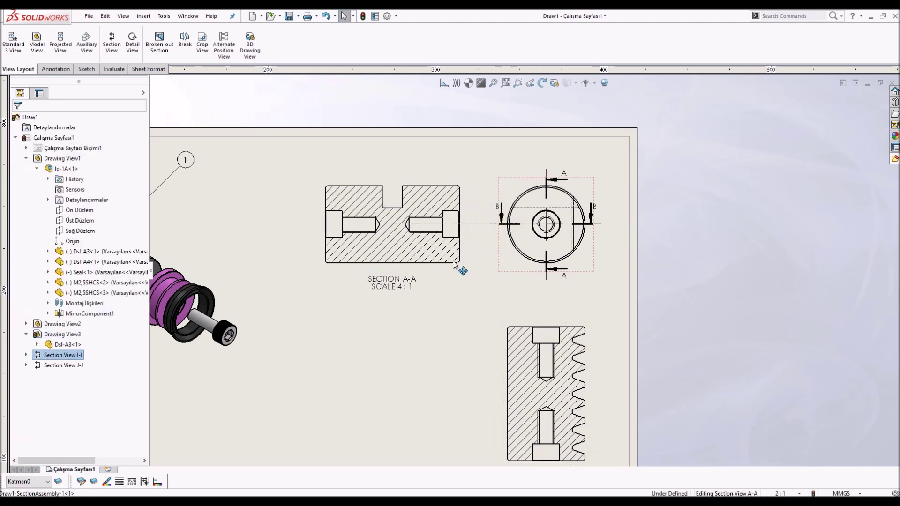
left_click(434, 249)
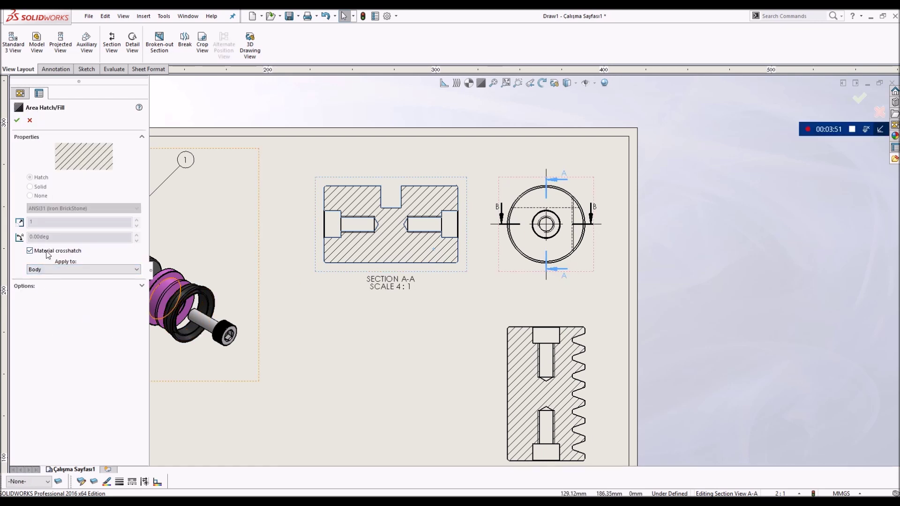
Replace the material crosshatch with an ANSI31 area hatch on sections A-A and B-B.
left_click(47, 252)
left_click(16, 120)
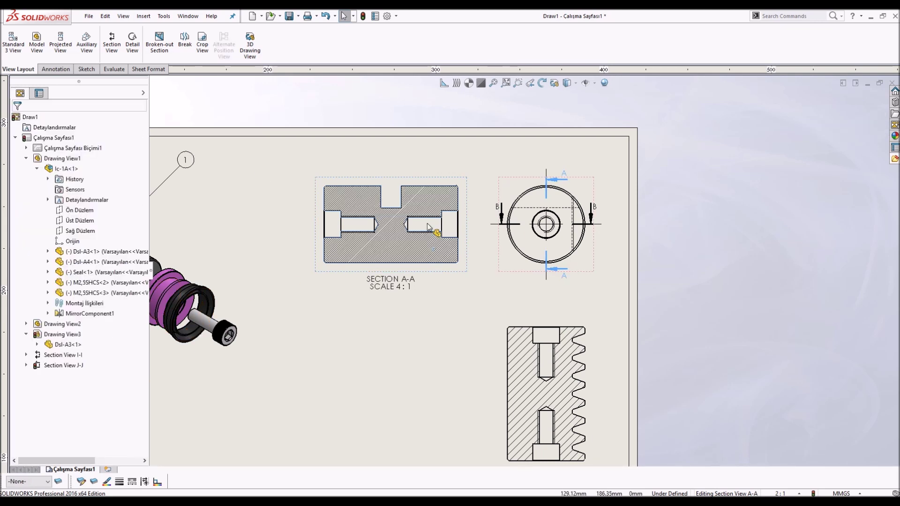
left_click(516, 360)
left_click(30, 251)
left_click(28, 223)
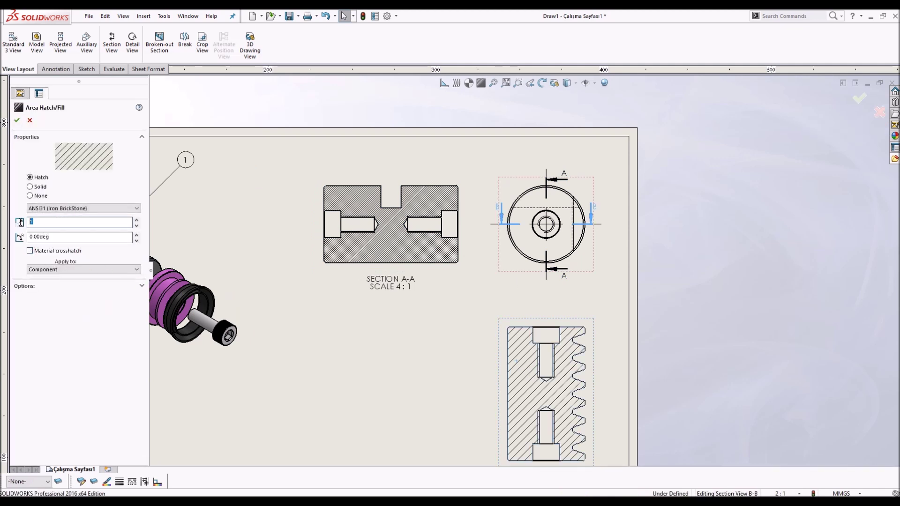
left_click(16, 120)
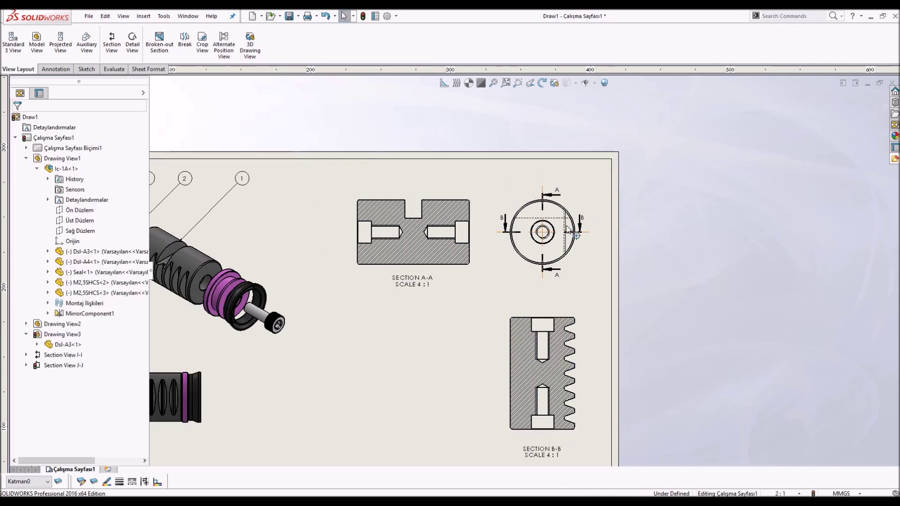
Switch to the Annotation tools and start Smart Dimension.
scroll(295, 187, "down", 3)
left_click(54, 69)
left_click(15, 40)
Dimension Section A-A's 20 overall width, 3 notch width and right block's 8,50 width.
left_click(558, 235)
left_click(465, 168)
left_click(434, 229)
left_click(467, 220)
left_click(450, 197)
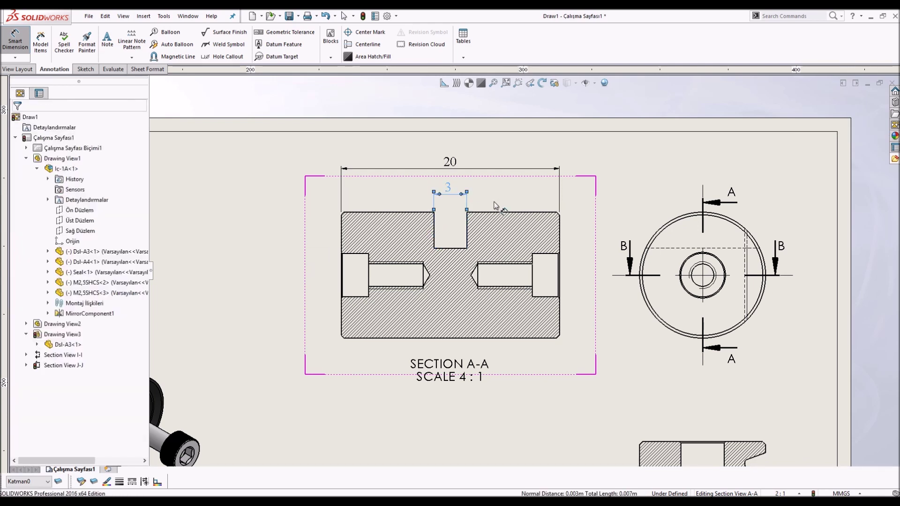
left_click(559, 231)
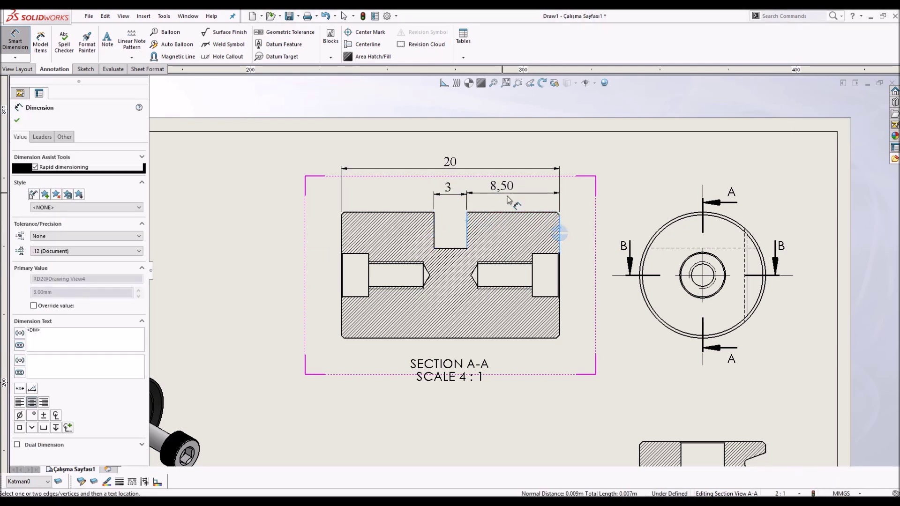
left_click(514, 197)
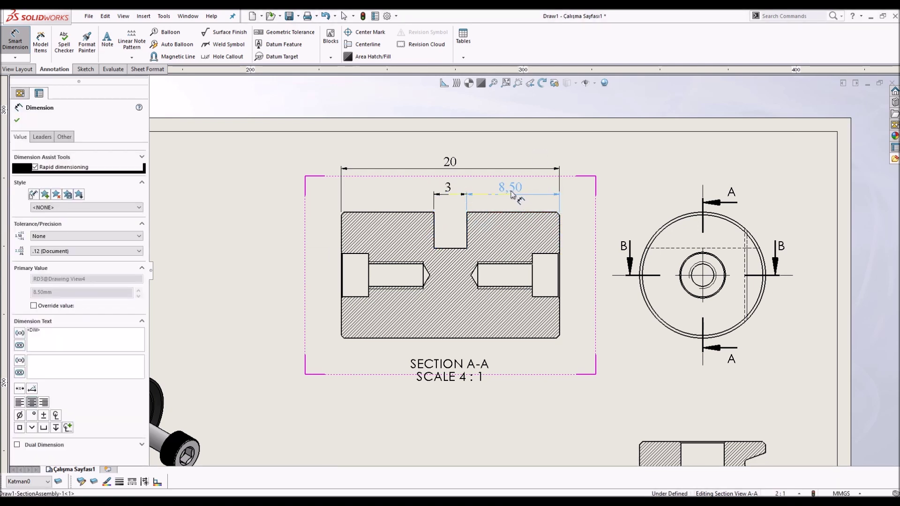
Add the left 8,50 width, the ⌀11,55 diameter and the 3,30 notch depth.
left_click(434, 230)
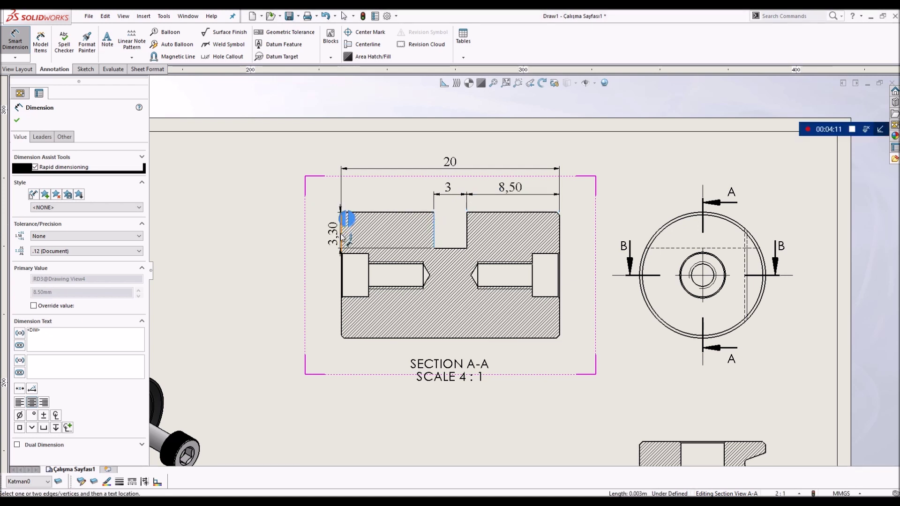
left_click(342, 232)
left_click(392, 190)
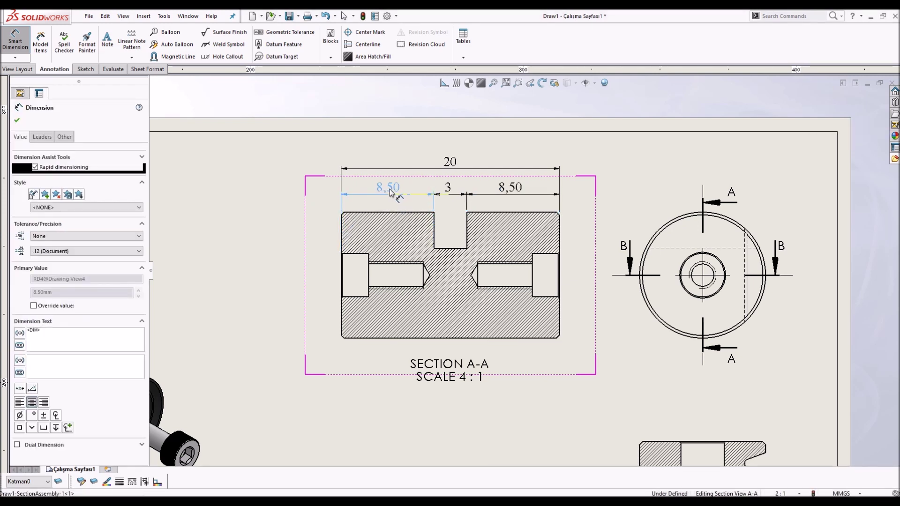
left_click(281, 227)
left_click(384, 213)
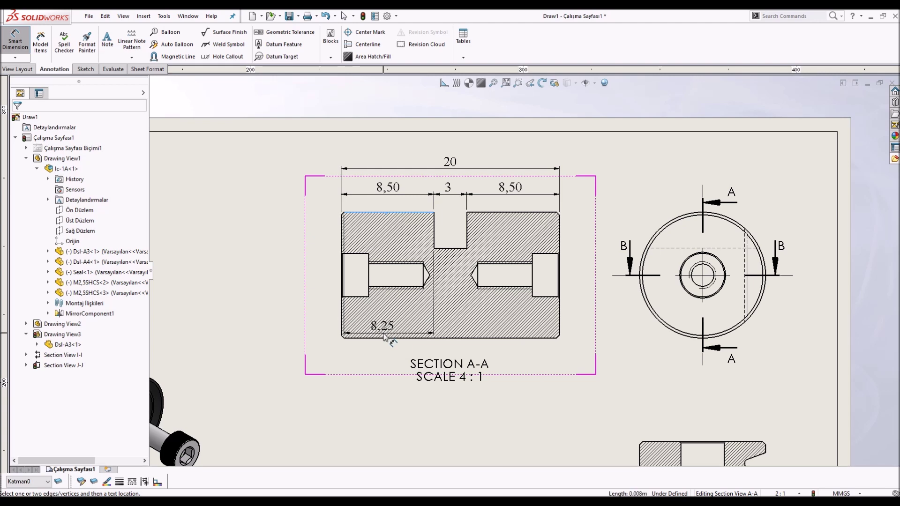
left_click(387, 338)
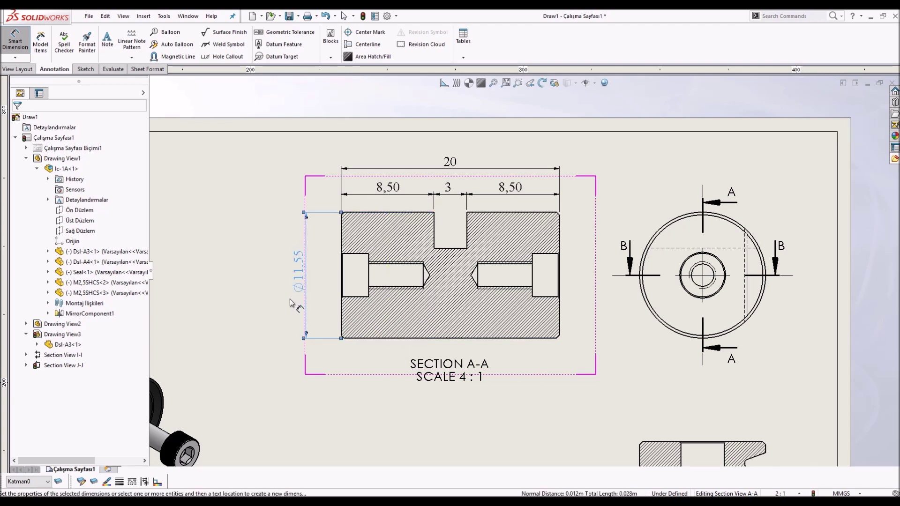
left_click(299, 276)
left_click(452, 248)
left_click(488, 212)
left_click(496, 234)
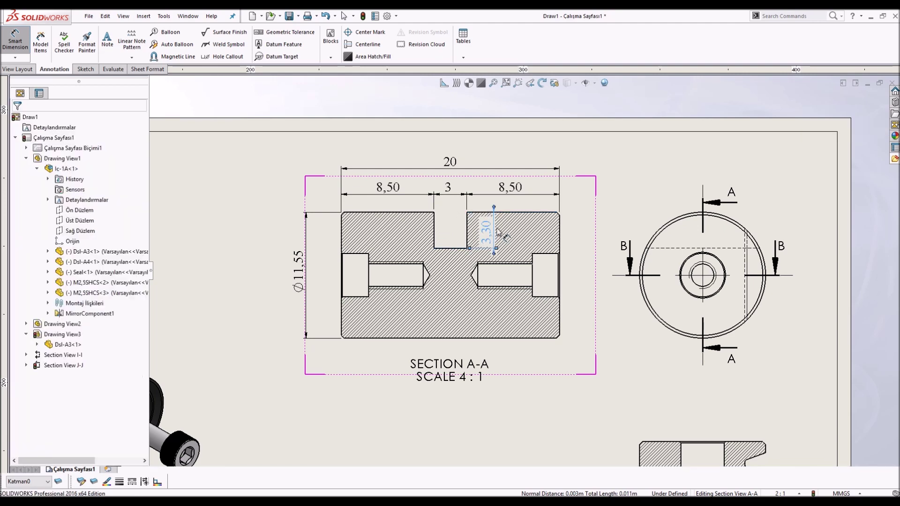
left_click(362, 44)
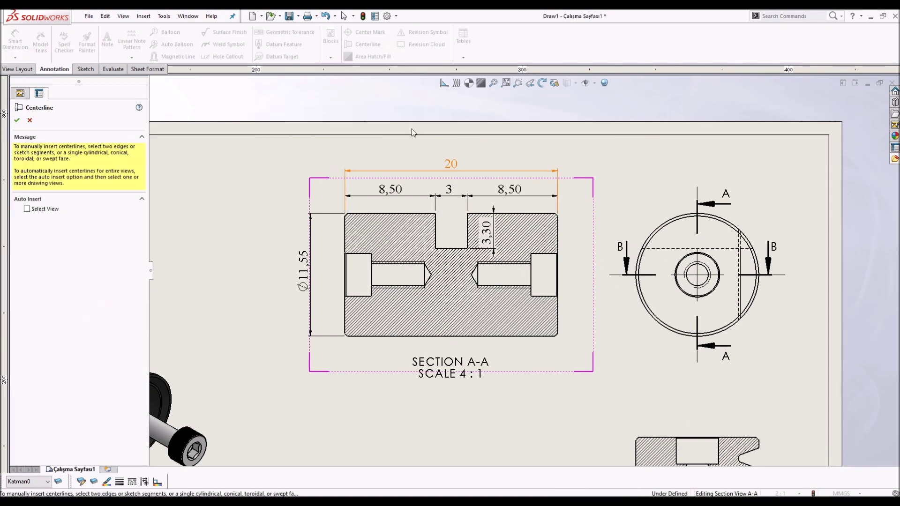
Add a centerline through Section A-A's screw holes and bring Section B-B into view.
left_click(416, 336)
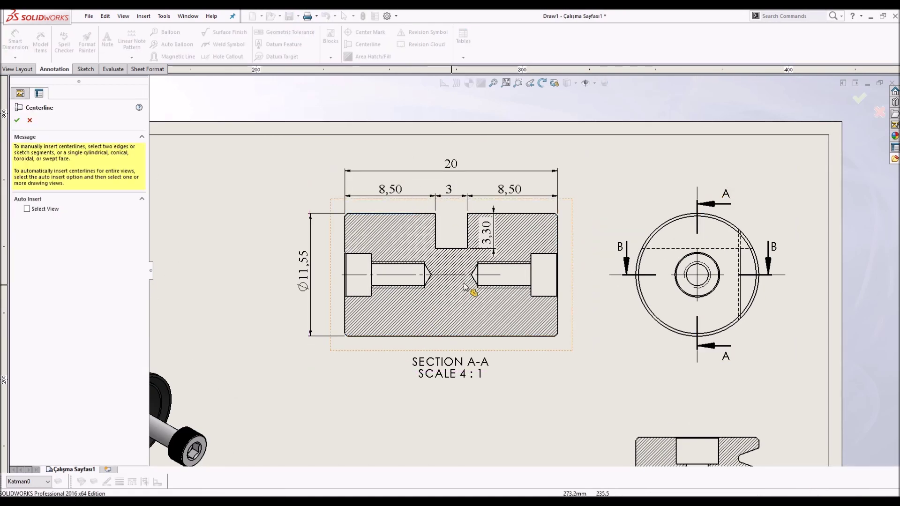
key("Escape")
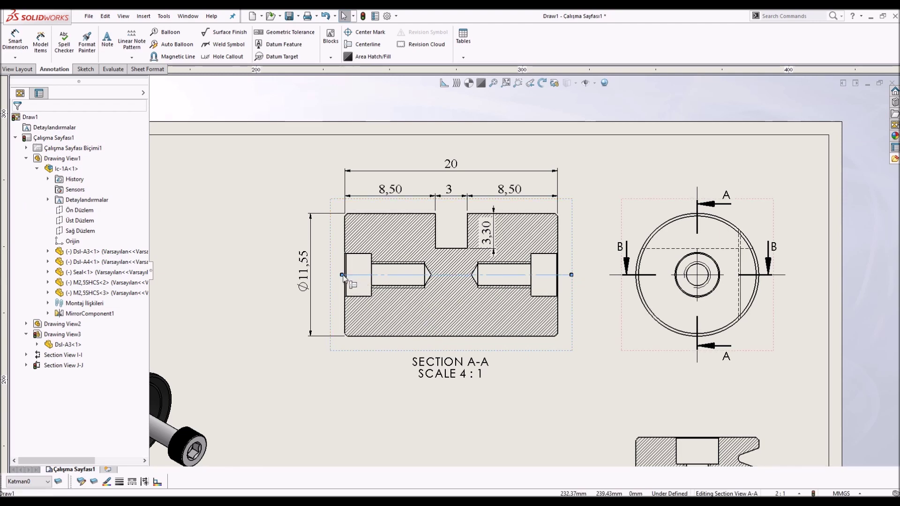
left_click(312, 274)
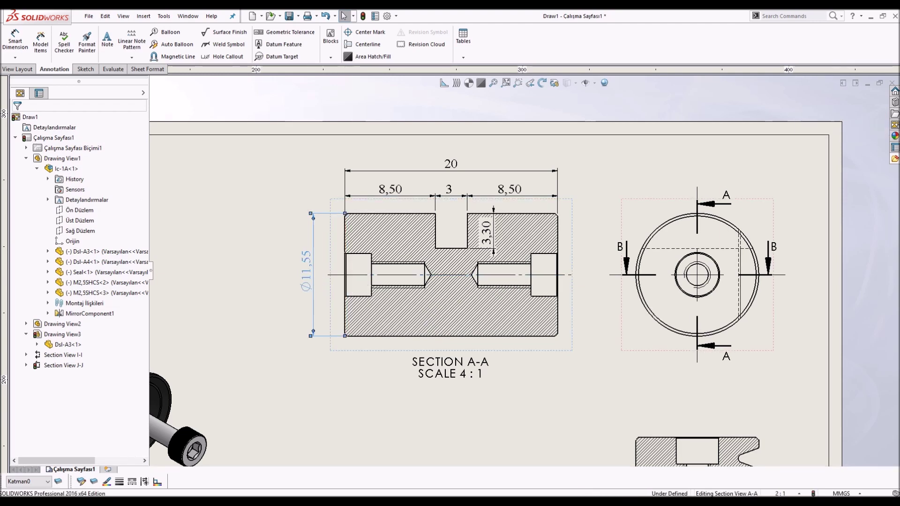
scroll(556, 333, "up", 3)
middle_click_drag(555, 333, 556, 183)
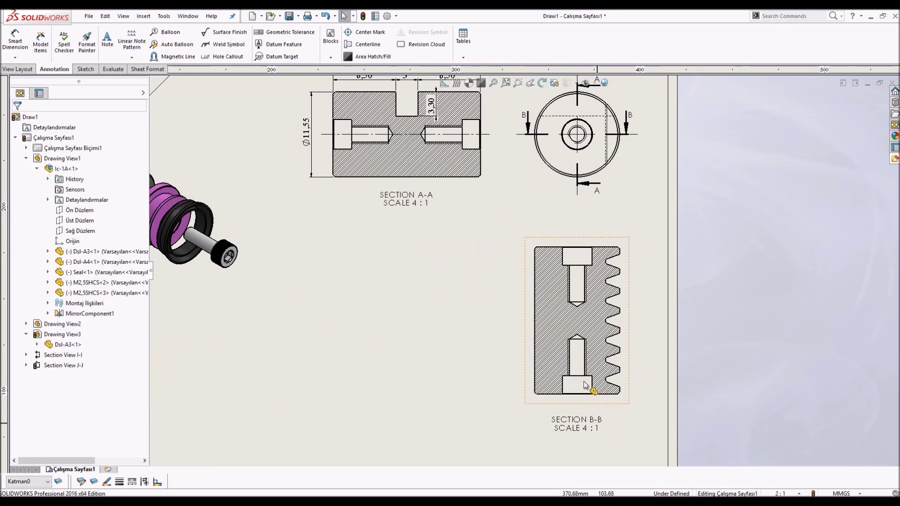
Add a centerline through Section B-B's screw holes.
left_click(348, 44)
scroll(605, 277, "down", 2)
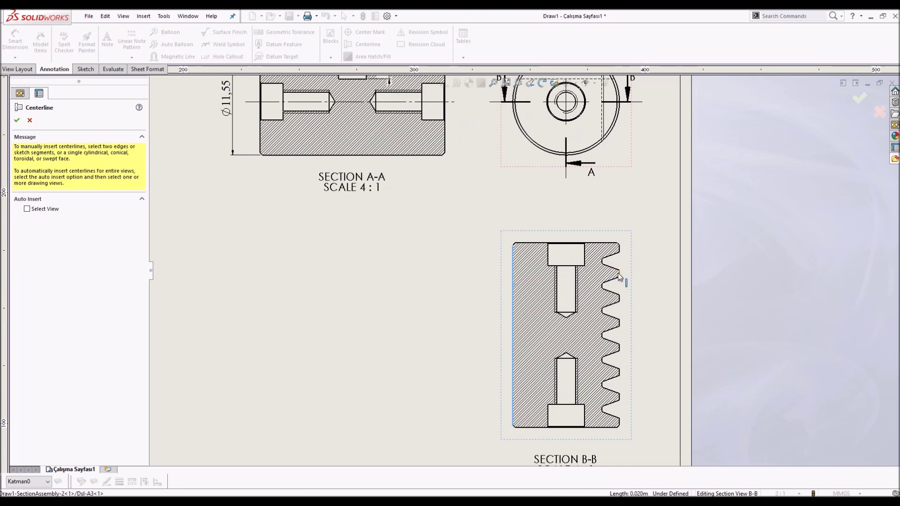
key("Escape")
left_click(566, 263)
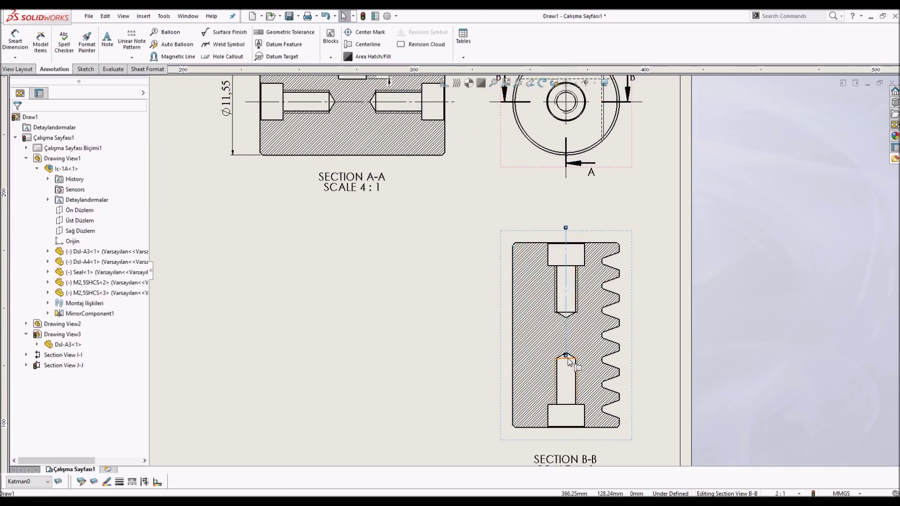
scroll(567, 407, "up", 1)
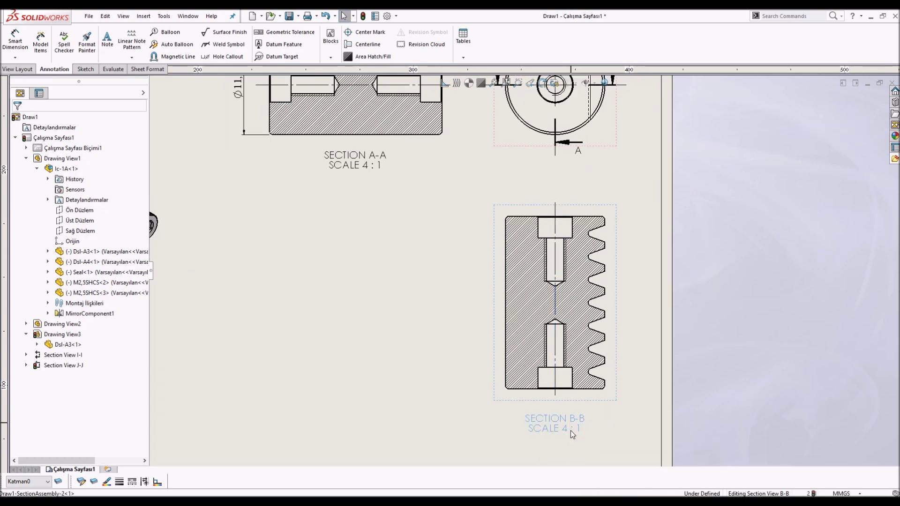
left_click(15, 42)
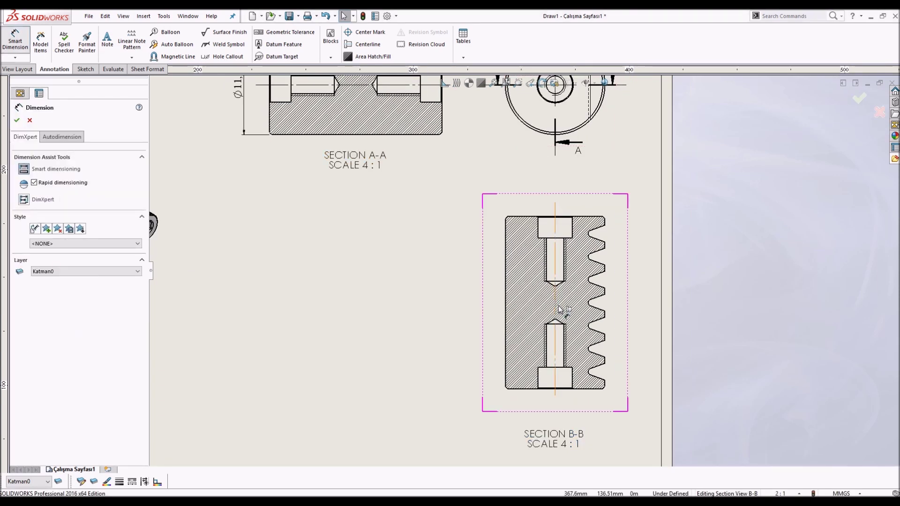
Dimension Section B-B's counterbore diameter as ⌀4.
scroll(561, 312, "down", 2)
left_click(528, 197)
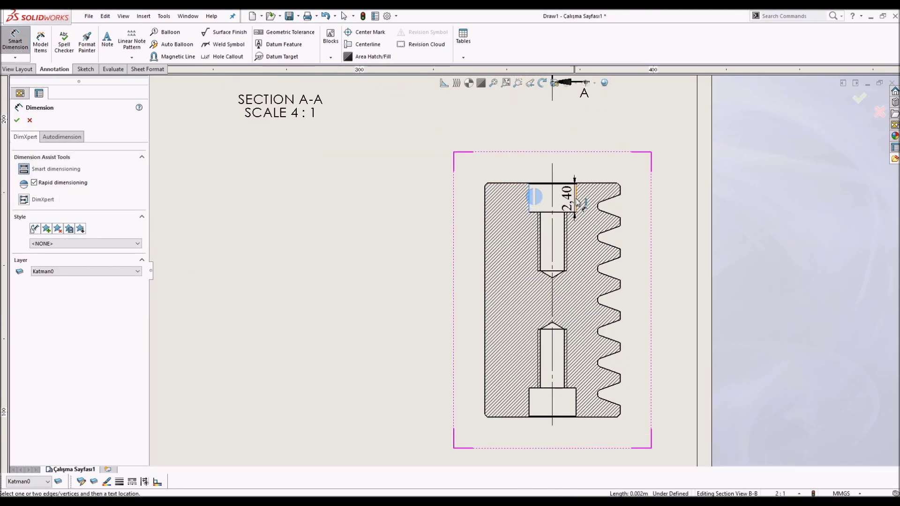
left_click(576, 196)
left_click(556, 161)
Add an M2,5 thread callout to the screw hole and reposition both labels.
left_click(566, 231)
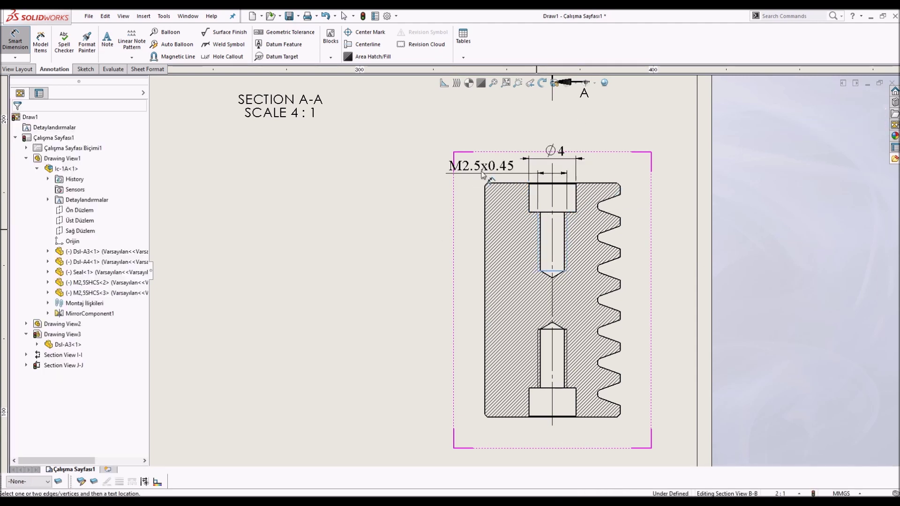
left_click(480, 169)
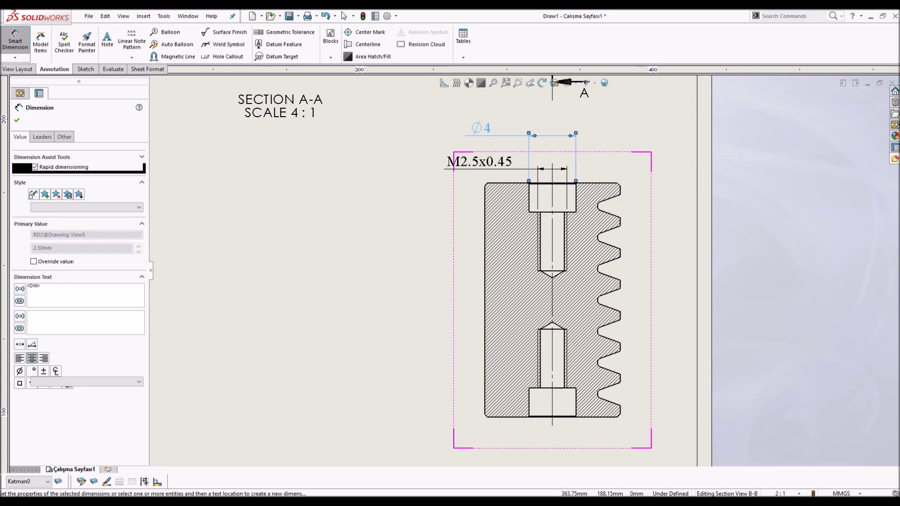
left_click(479, 166)
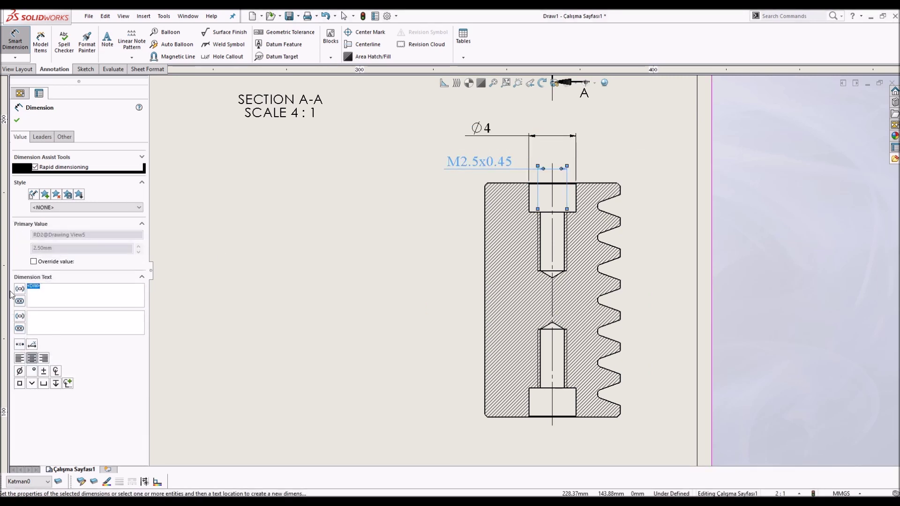
type("M 2,5")
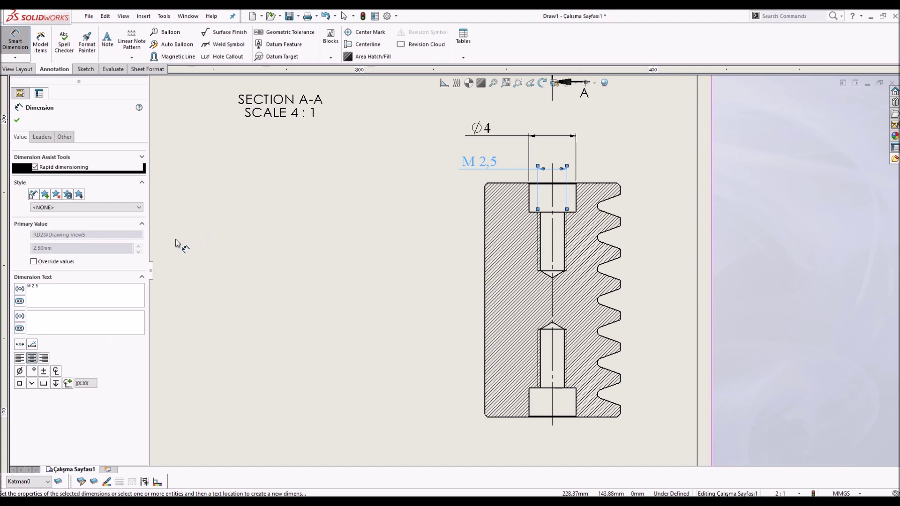
key("BackSpace")
left_click_drag(478, 166, 494, 166)
left_click_drag(490, 133, 508, 143)
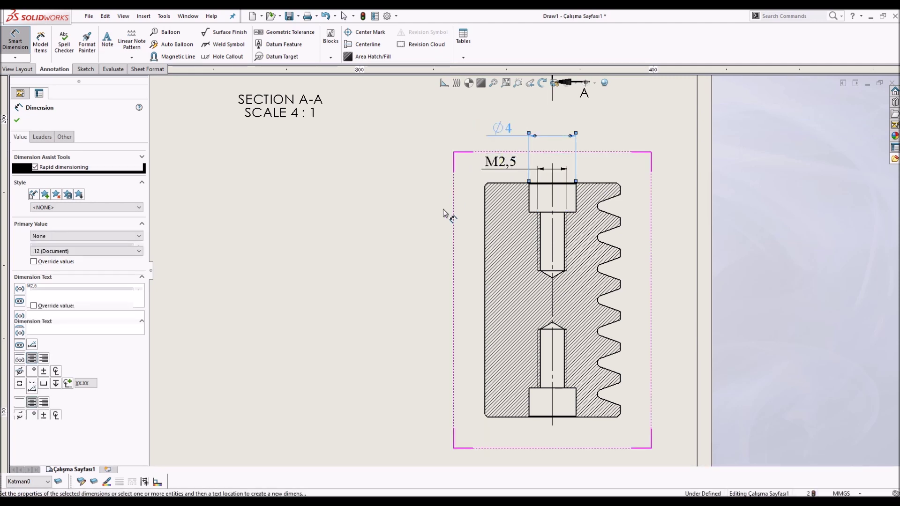
left_click(442, 202)
scroll(551, 183, "down", 3)
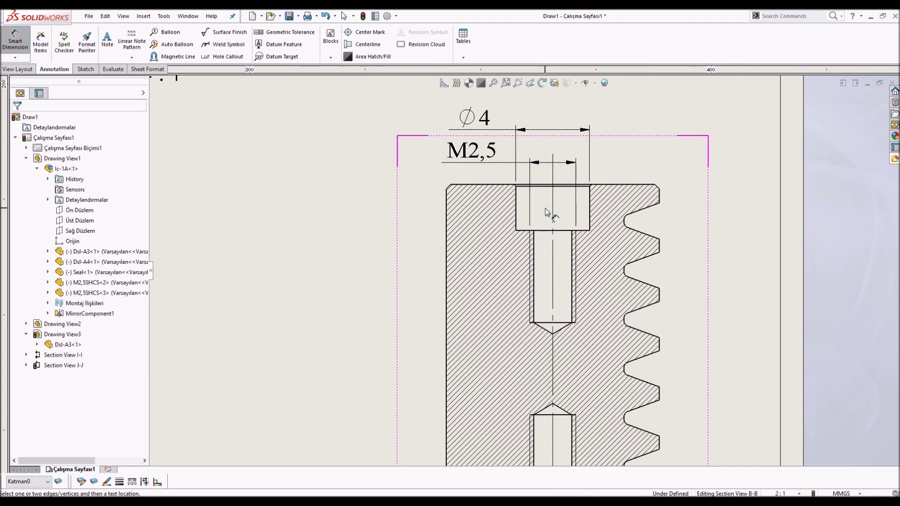
Add the 2,50 counterbore depth and 7,50 hole depth to Section B-B.
left_click(583, 230)
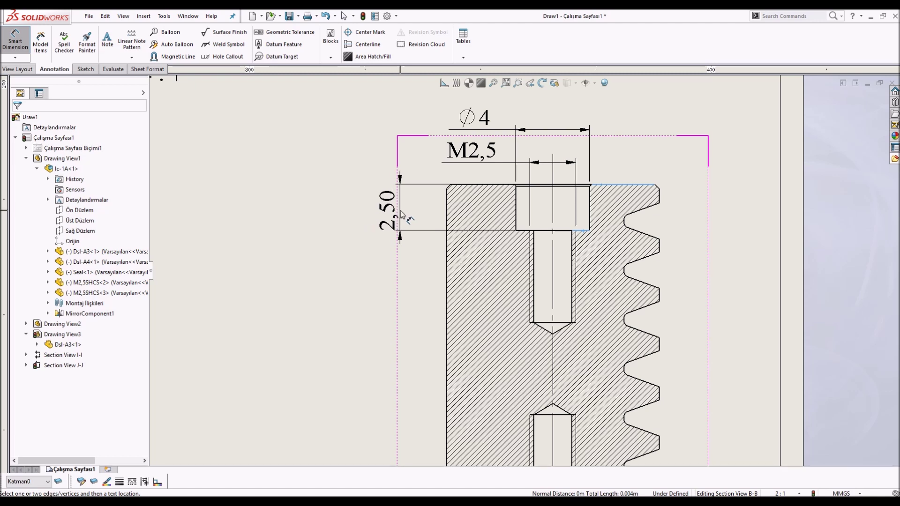
left_click(417, 207)
key("Escape")
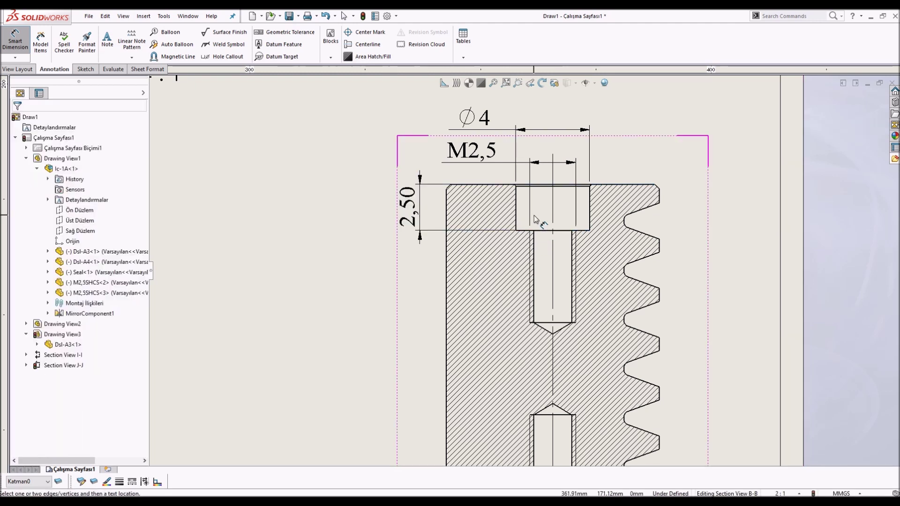
left_click(506, 186)
left_click(560, 323)
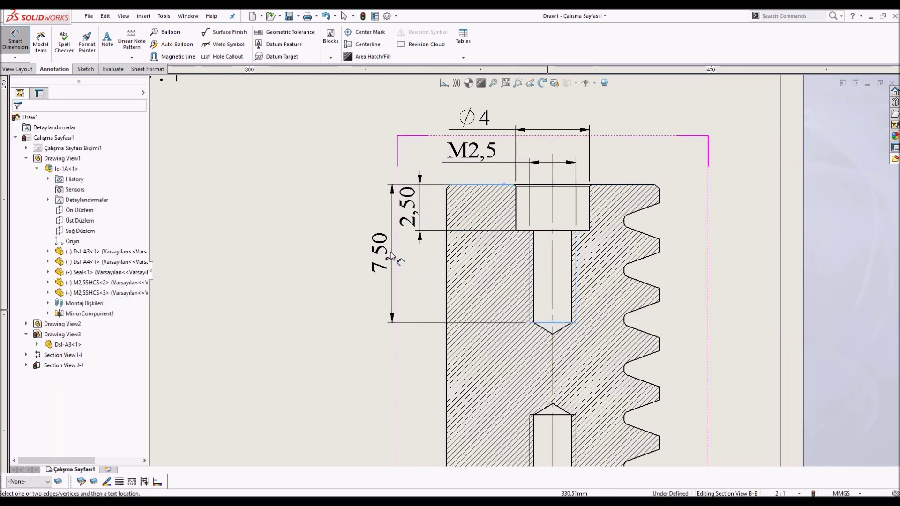
left_click(386, 254)
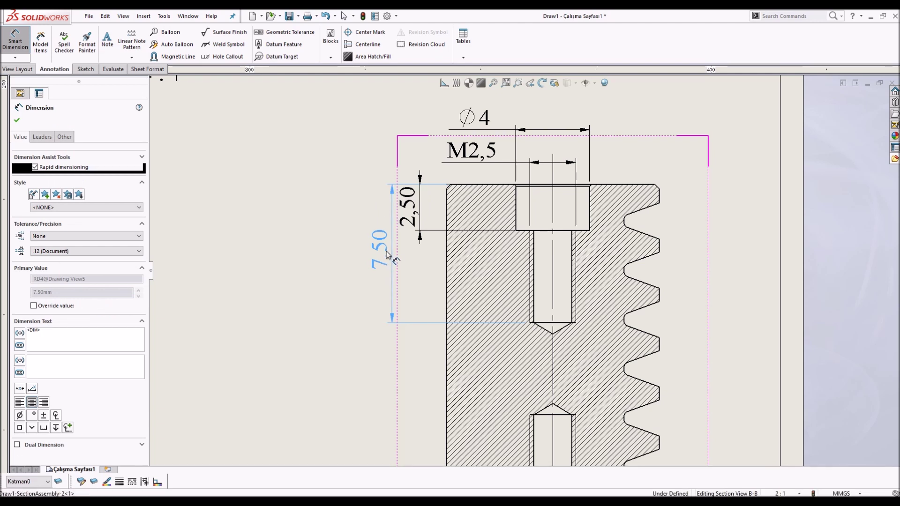
Check the 2,50 and 7,50 dimensions, exit dimensioning and zoom on the lower groove.
left_click(421, 180)
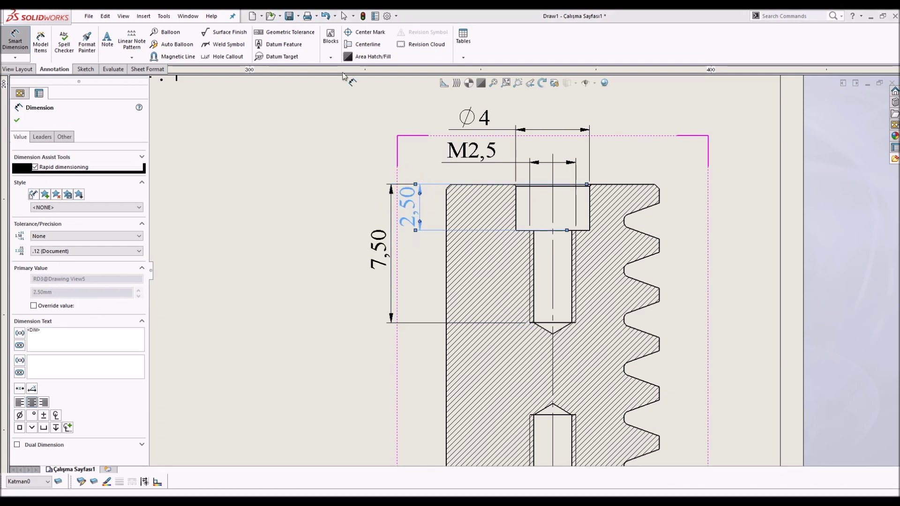
key("Escape")
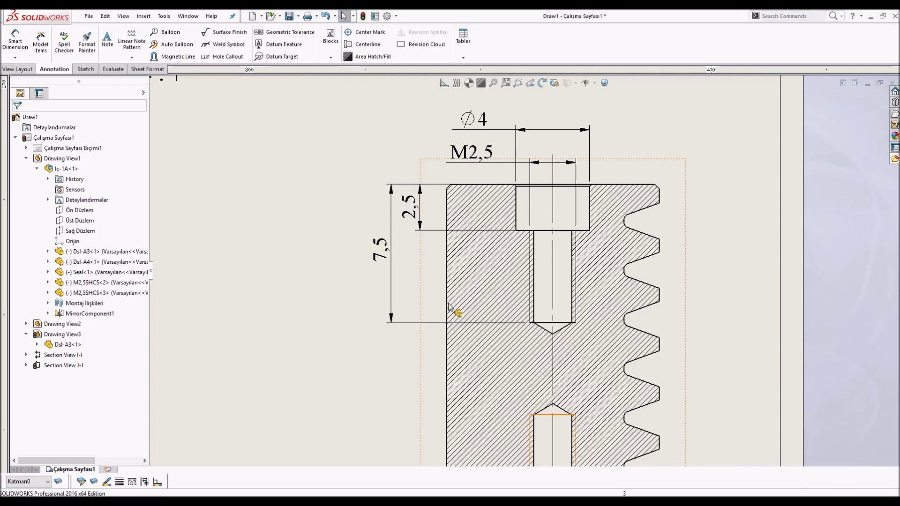
left_click(381, 250)
left_click(353, 251)
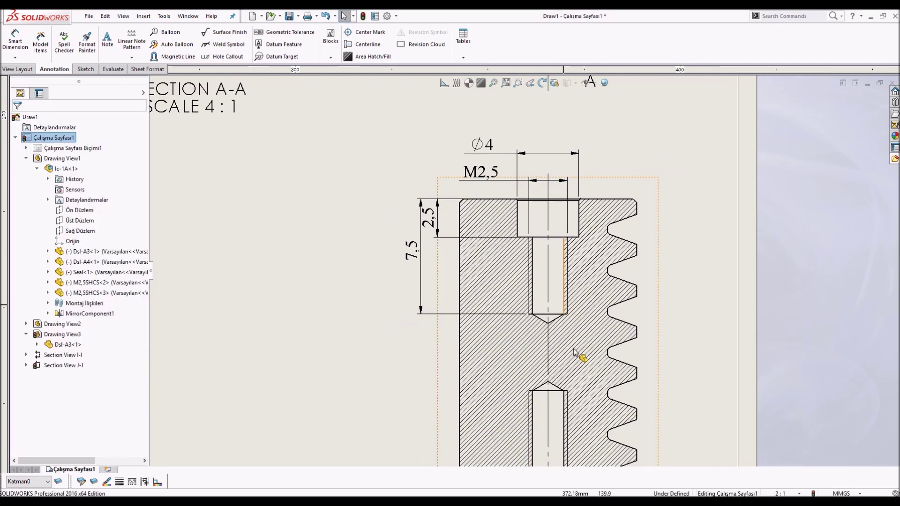
scroll(578, 358, "up", 3)
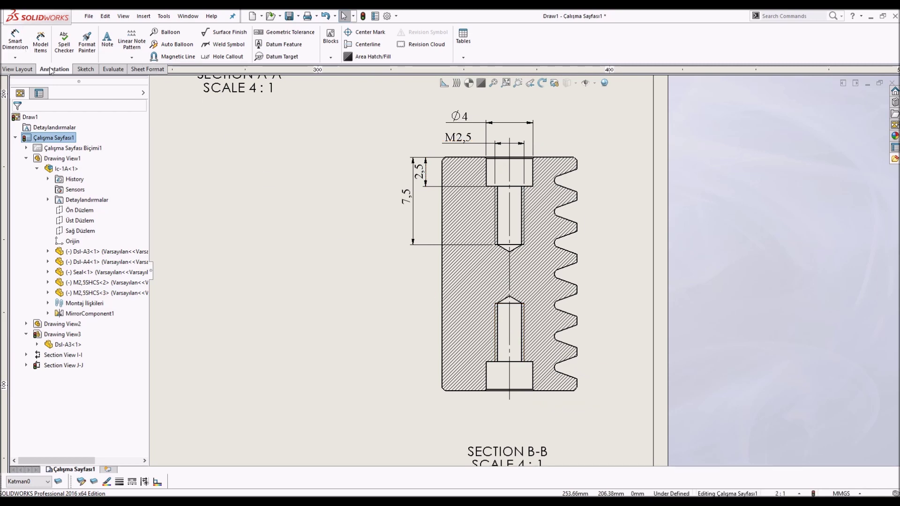
scroll(51, 70, "down", 1)
scroll(553, 367, "up", 2)
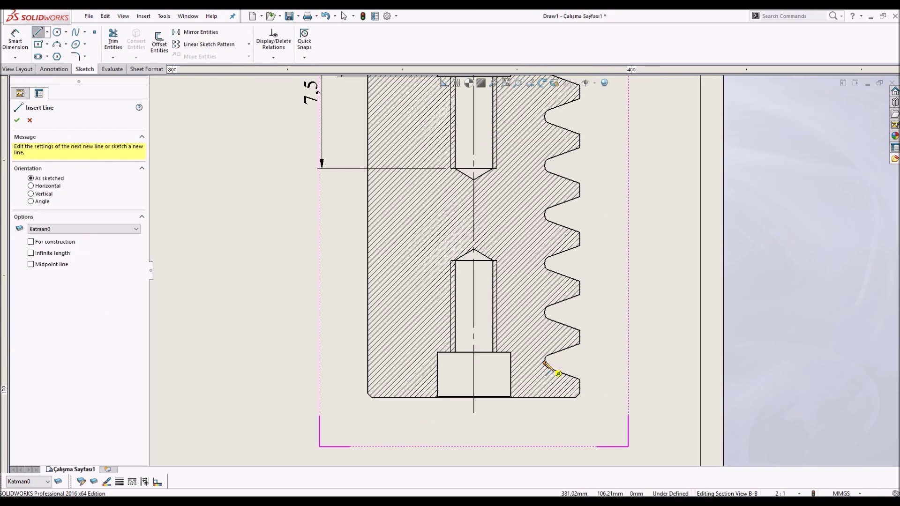
Sketch horizontal construction lines through the lower and upper groove tips.
scroll(555, 367, "up", 3)
left_click(527, 310)
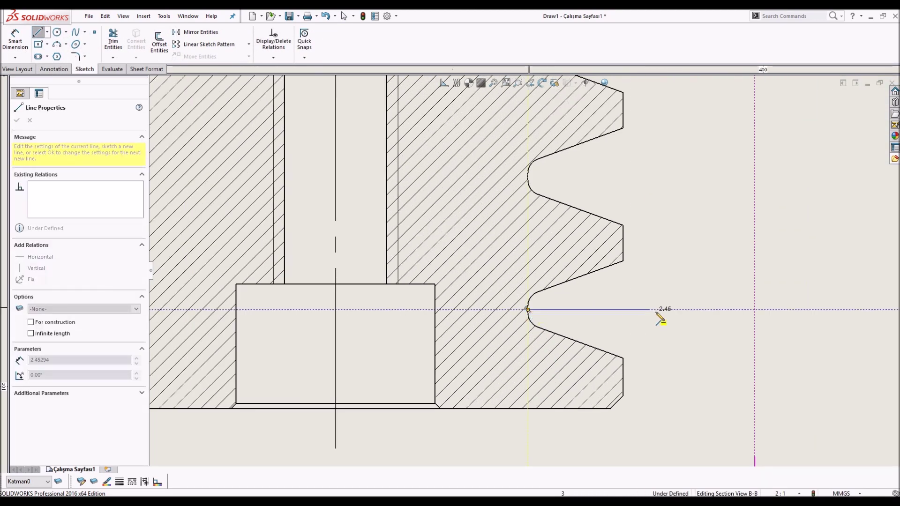
left_click(702, 312)
key("Escape")
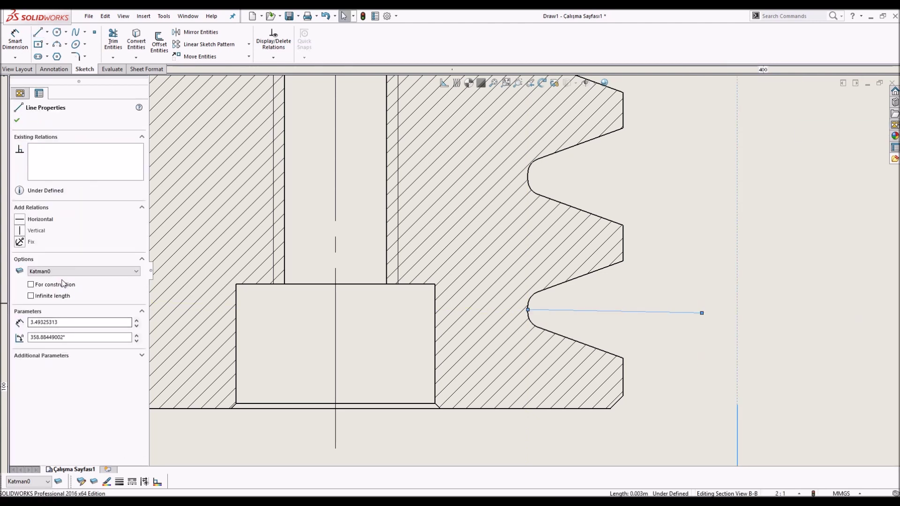
key("Escape")
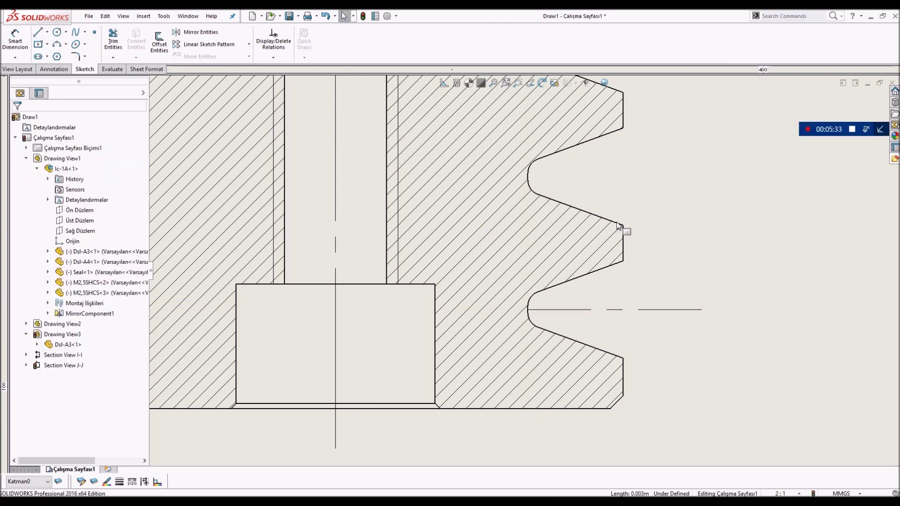
key("l")
key("Escape")
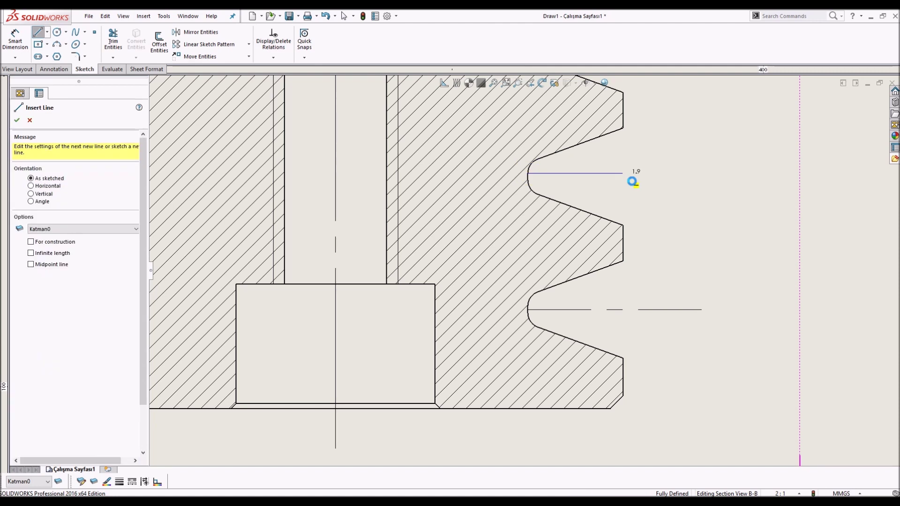
key("l")
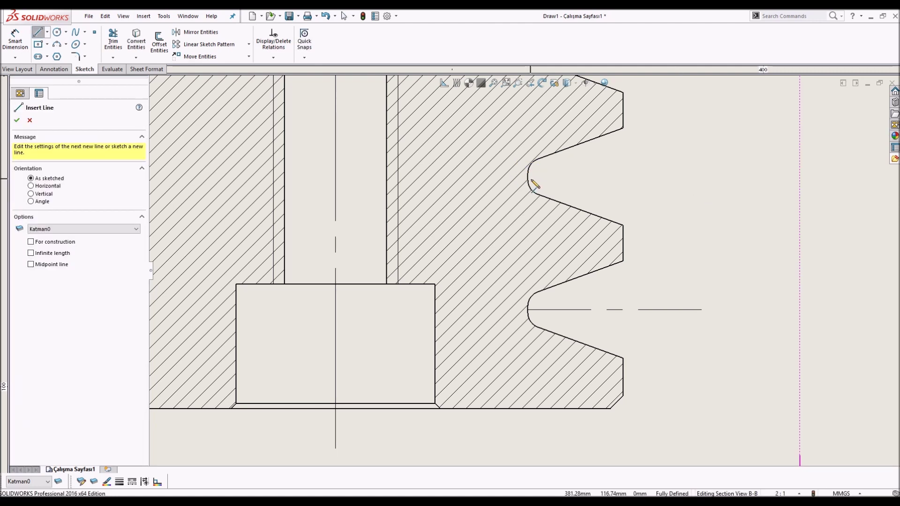
left_click(528, 177)
left_click(683, 177)
key("Escape")
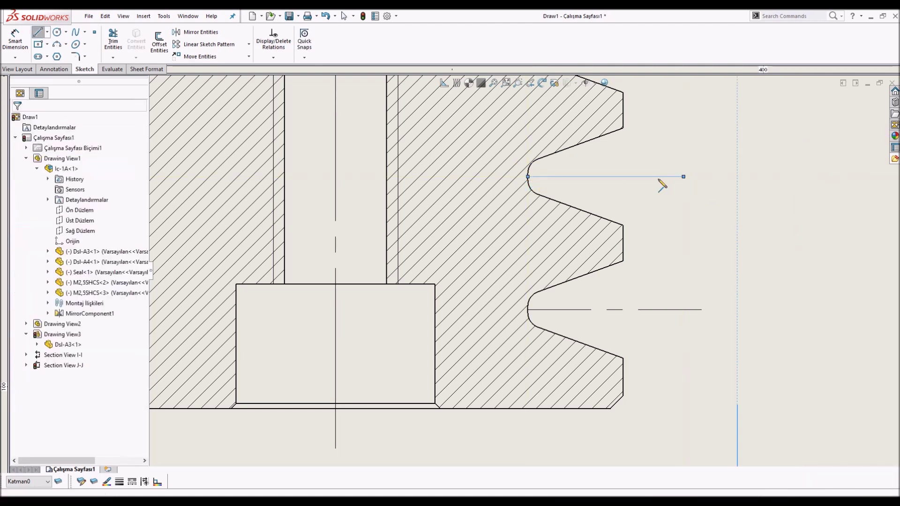
key("Escape")
key("Escape")
scroll(418, 302, "up", 3)
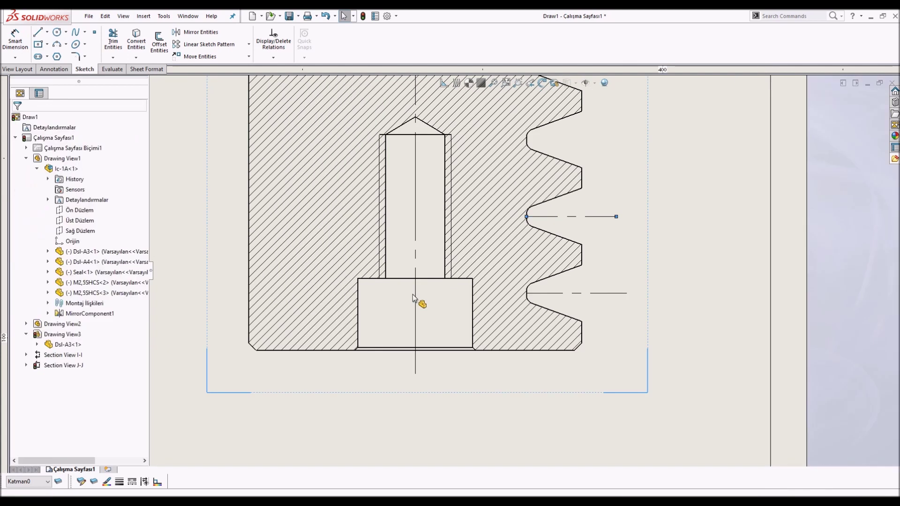
Dimension the groove centrelines 1,99 and 4,66 above the section's bottom edge.
left_click(15, 40)
scroll(582, 290, "down", 1)
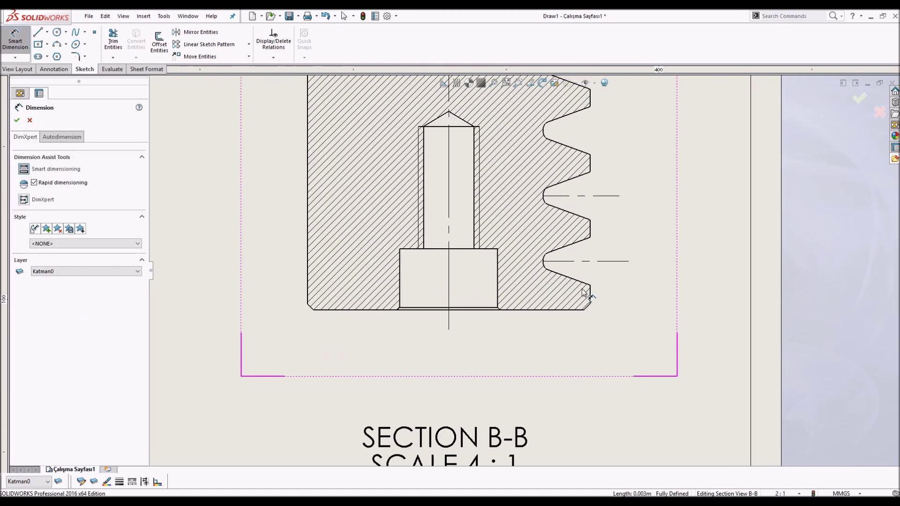
left_click(571, 310)
left_click(626, 261)
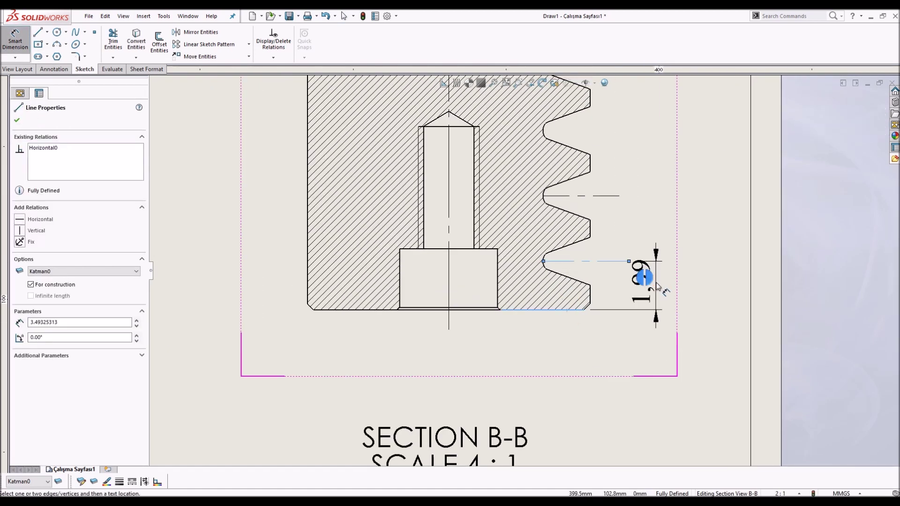
left_click(658, 291)
left_click(547, 308)
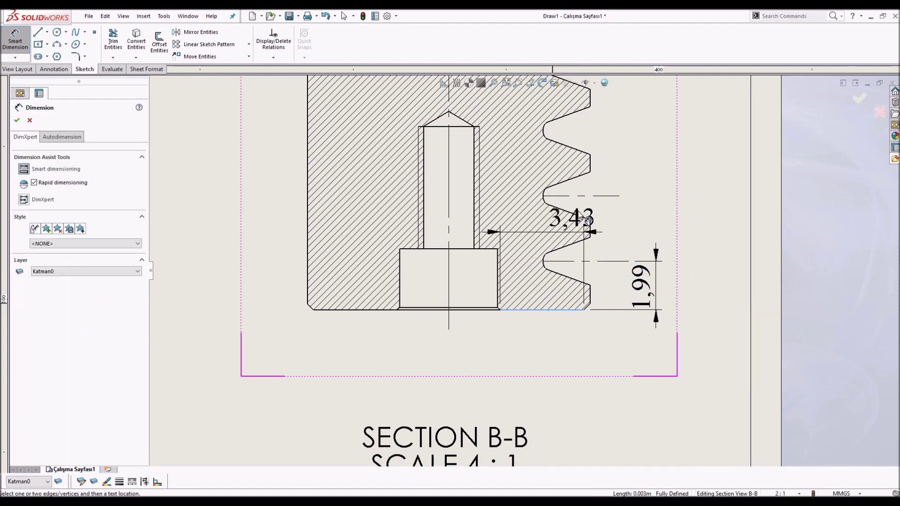
left_click(605, 196)
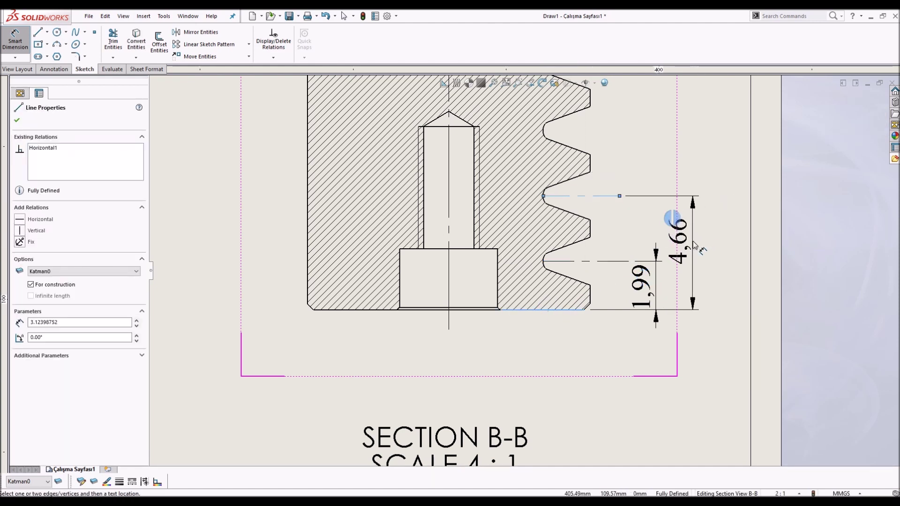
left_click(698, 257)
Add the 2,67 spacing between the groove centrelines and adjust the height dimensions.
left_click(603, 261)
left_click(605, 199)
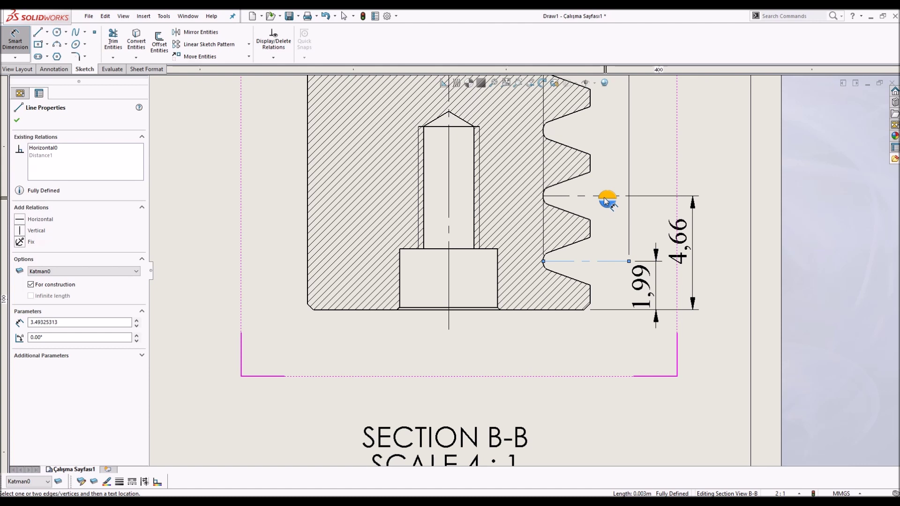
scroll(628, 206, "up", 2)
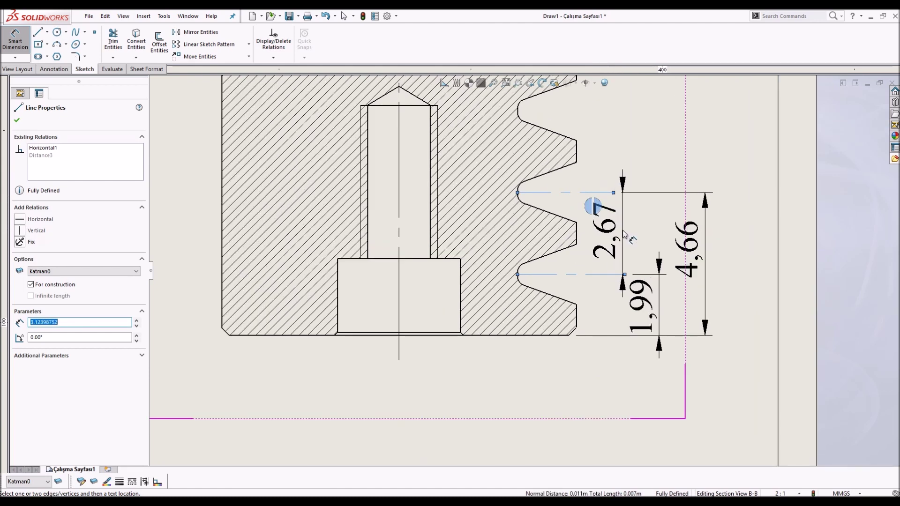
left_click(617, 190)
key("Escape")
left_click(700, 263)
left_click(661, 265)
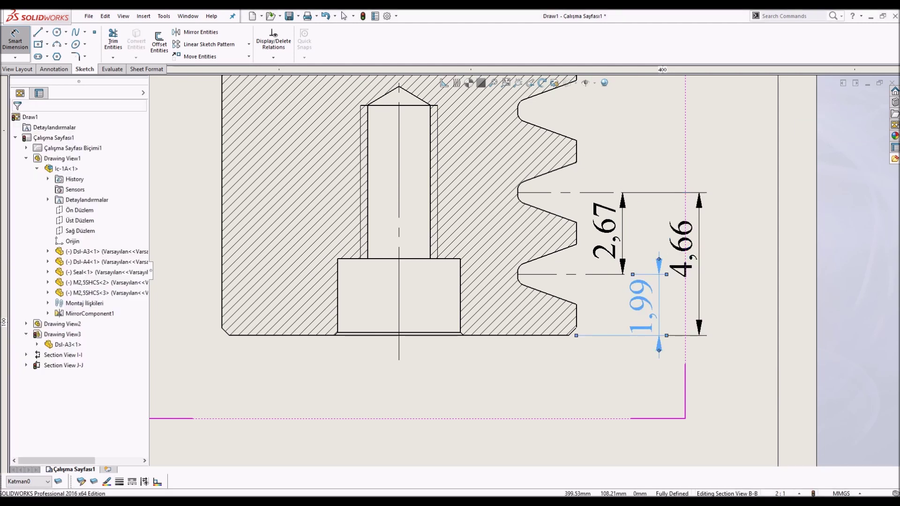
key("Escape")
scroll(713, 309, "down", 3)
scroll(506, 291, "down", 1)
scroll(506, 291, "up", 2)
Dimension the lower groove tip 3,86 horizontally from the screw axis.
left_click(517, 253)
left_click(423, 261)
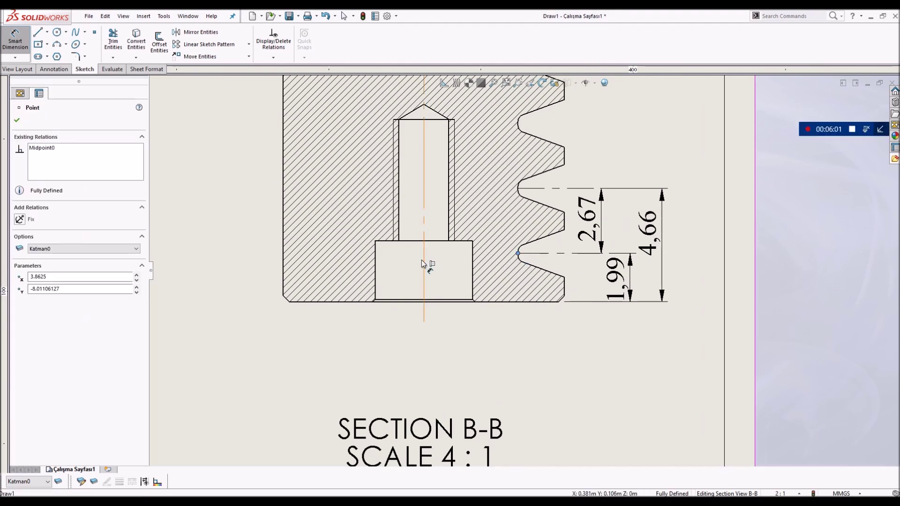
left_click(483, 365)
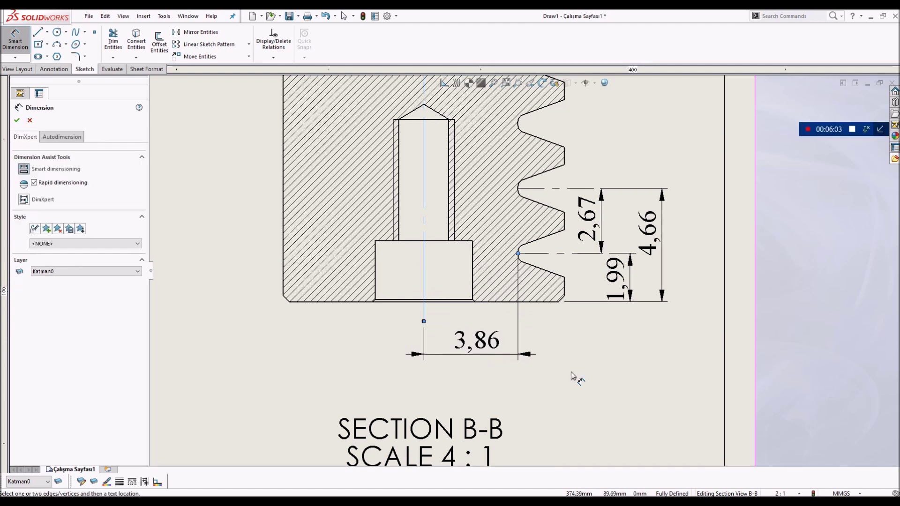
key("Escape")
left_click(20, 69)
left_click(132, 47)
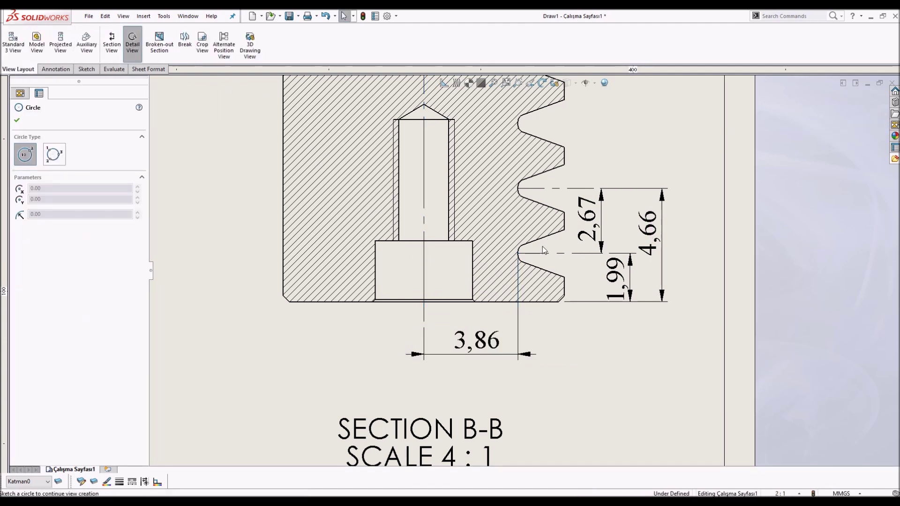
Circle the lower groove tip and place its detail view left of Section B-B.
left_click(517, 253)
left_click(577, 290)
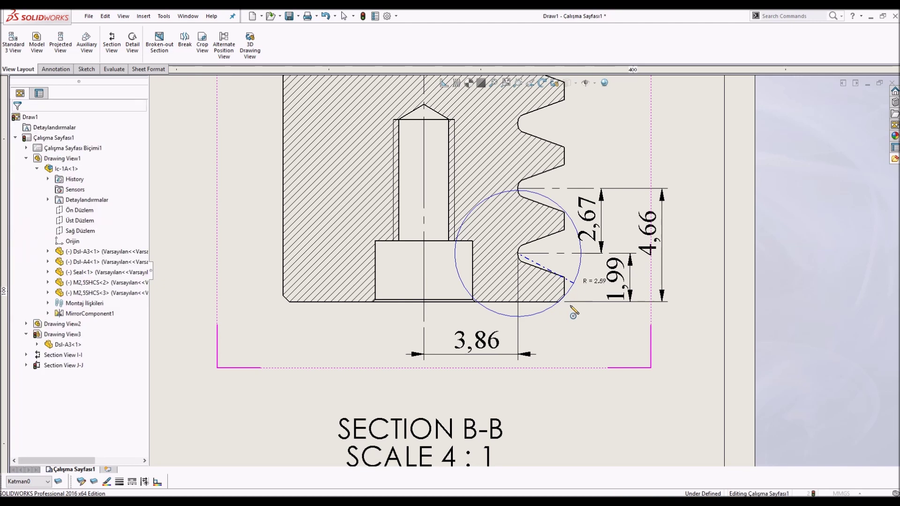
scroll(534, 290, "up", 4)
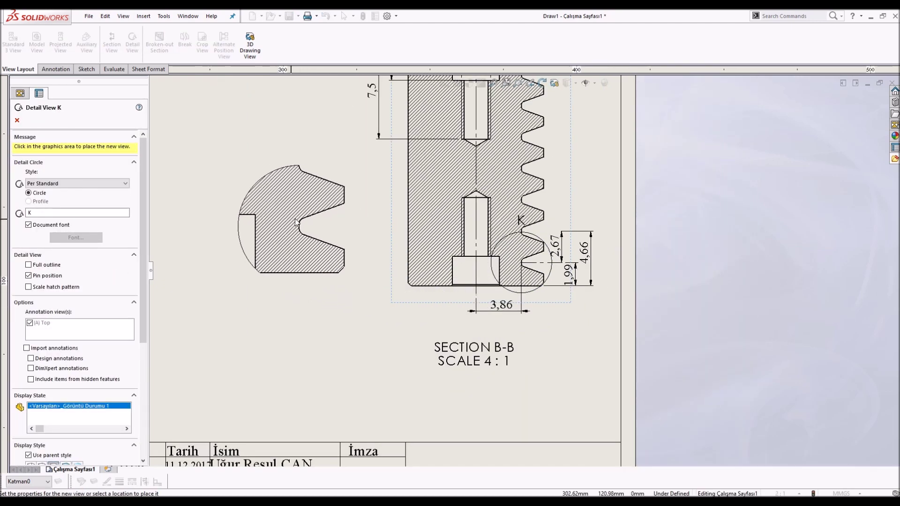
scroll(356, 253, "up", 5)
scroll(403, 220, "down", 4)
left_click(414, 208)
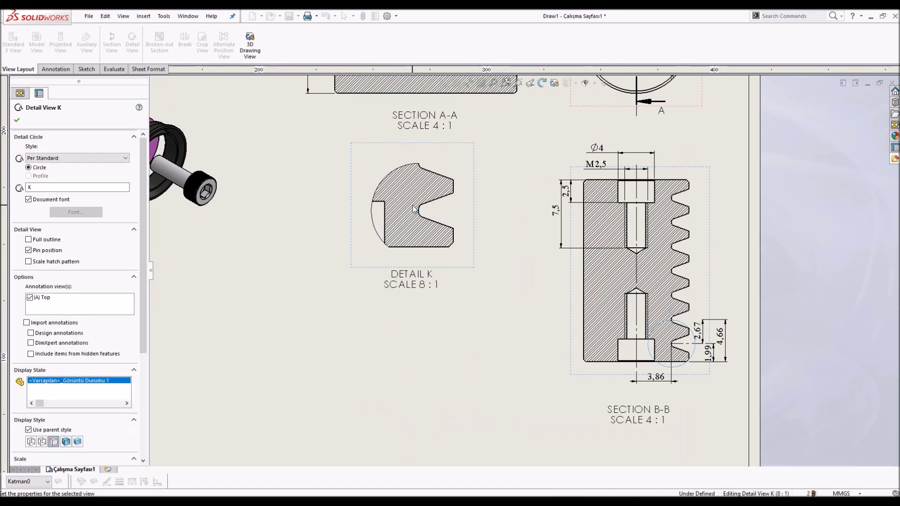
scroll(722, 352, "down", 2)
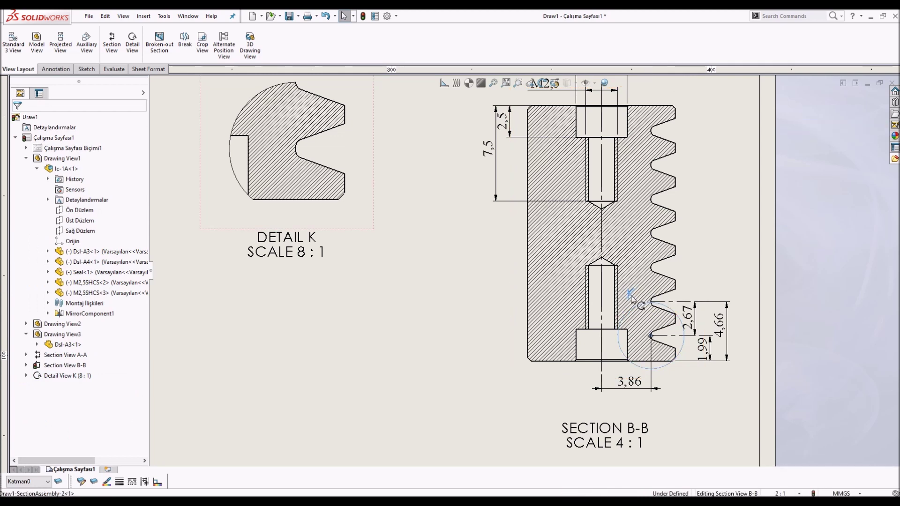
Relabel the detail view from K to C, shown at 8:1 scale.
left_click(649, 293)
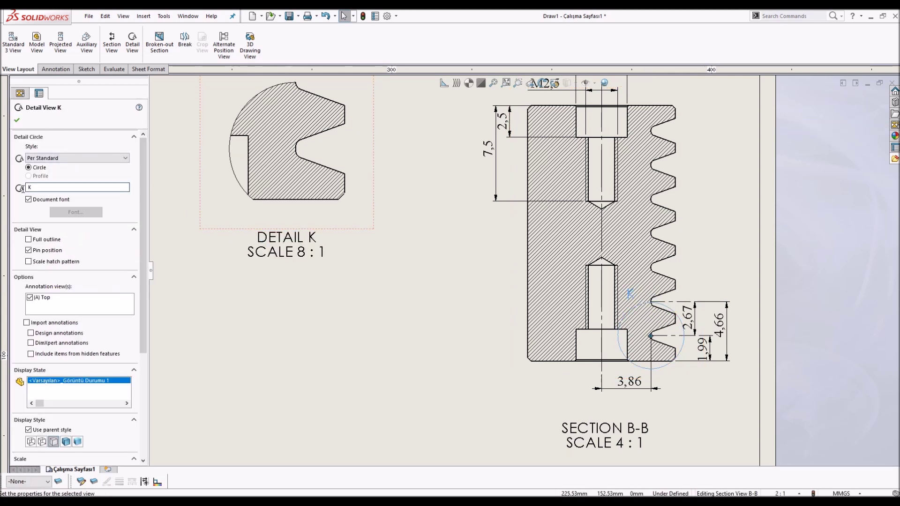
left_click(17, 120)
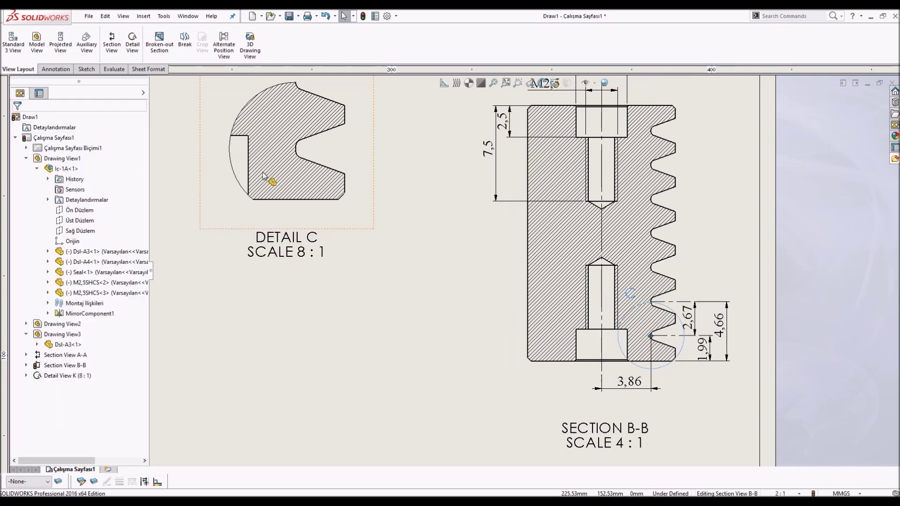
scroll(524, 271, "up", 2)
left_click(56, 69)
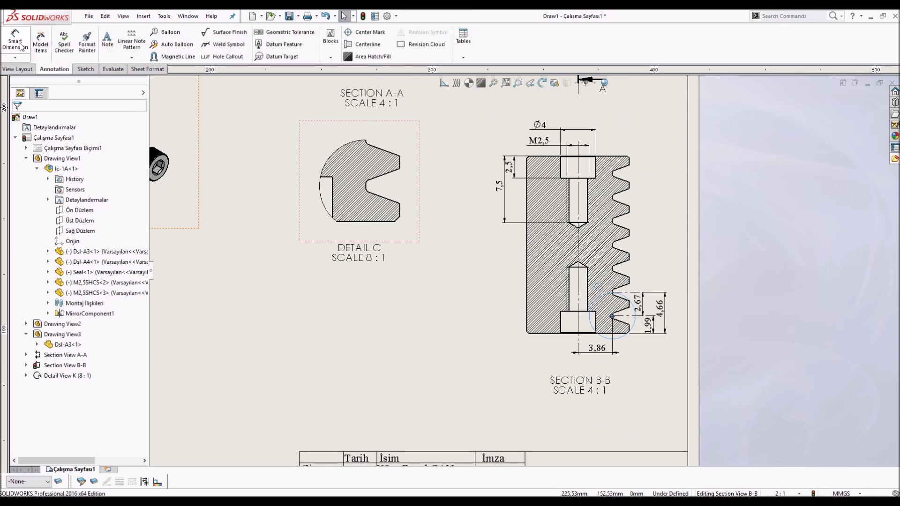
Dimension the V-groove angle at 40° and reposition the 1,95 opening dimension.
left_click(15, 41)
scroll(321, 169, "up", 3)
left_click(458, 235)
left_click(462, 179)
left_click(539, 205)
left_click(493, 180)
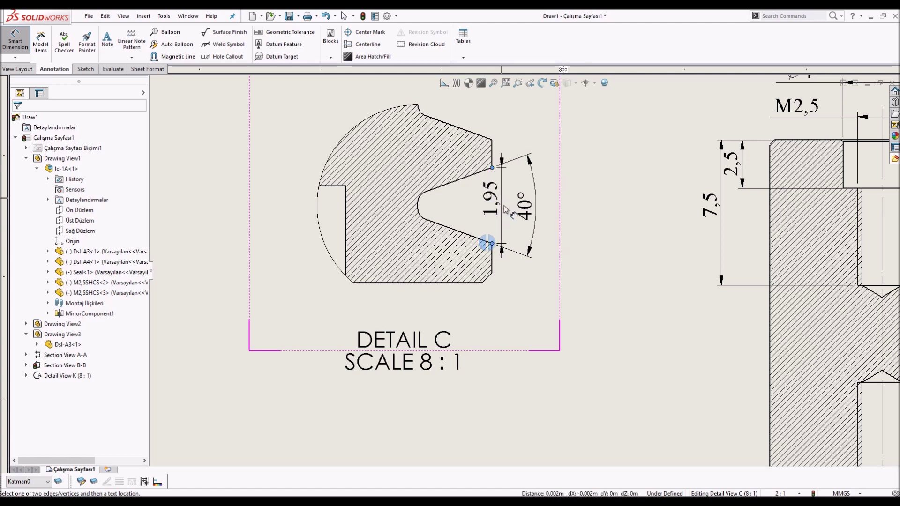
left_click(507, 206)
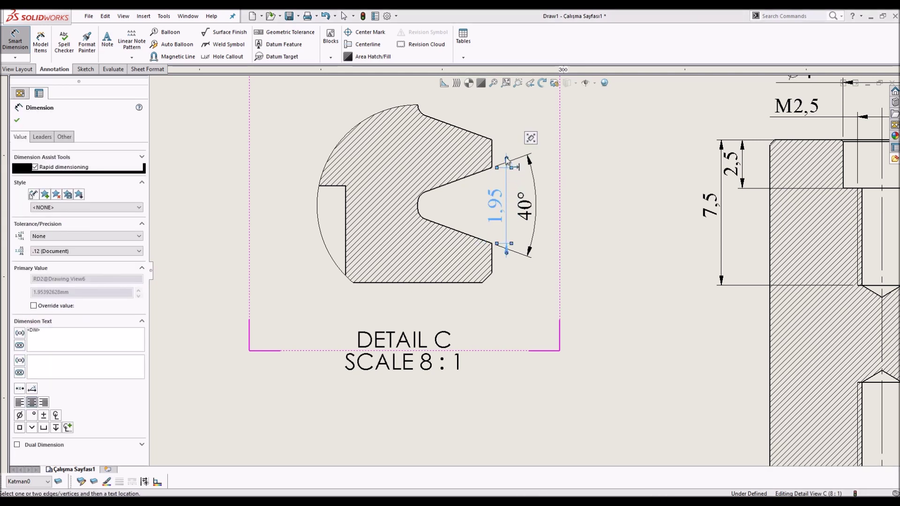
Add the 0,14 apex dimension and an R0,3 groove radius with horizontal text.
left_click(419, 204)
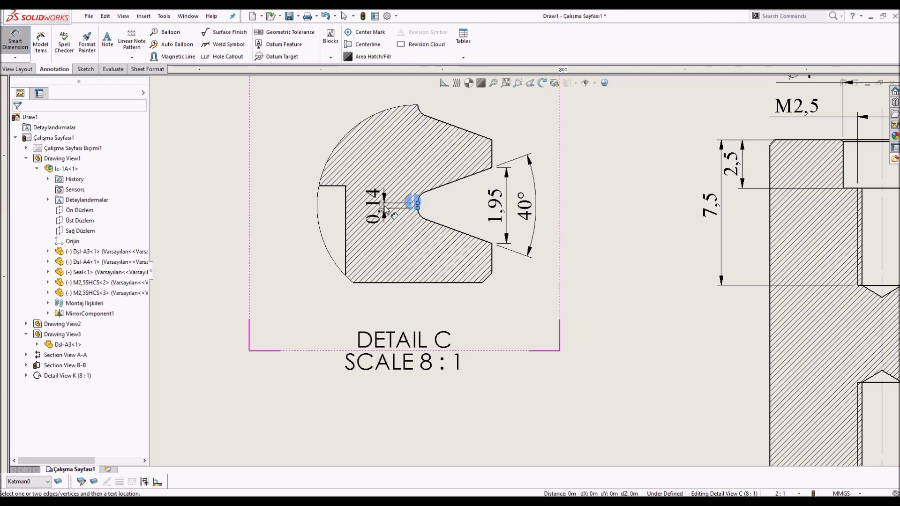
left_click(375, 234)
left_click(420, 199)
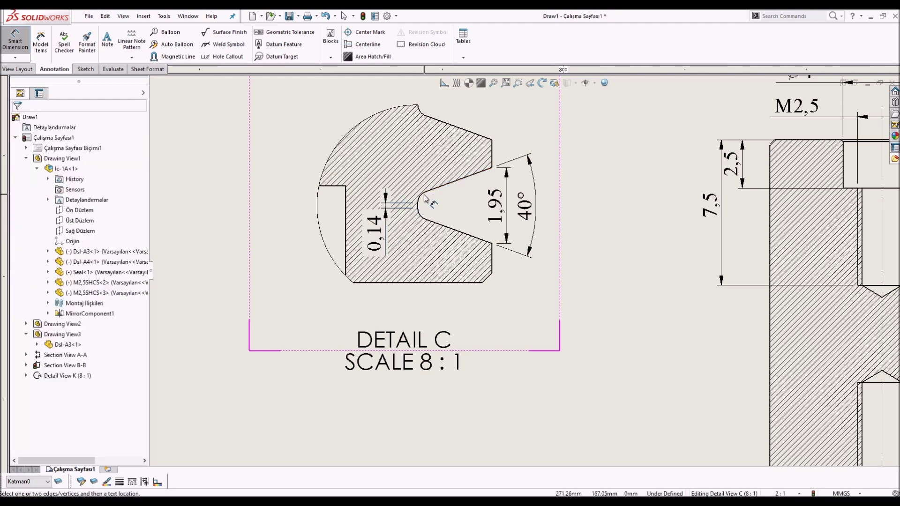
scroll(426, 190, "down", 3)
scroll(399, 185, "down", 2)
left_click(392, 184)
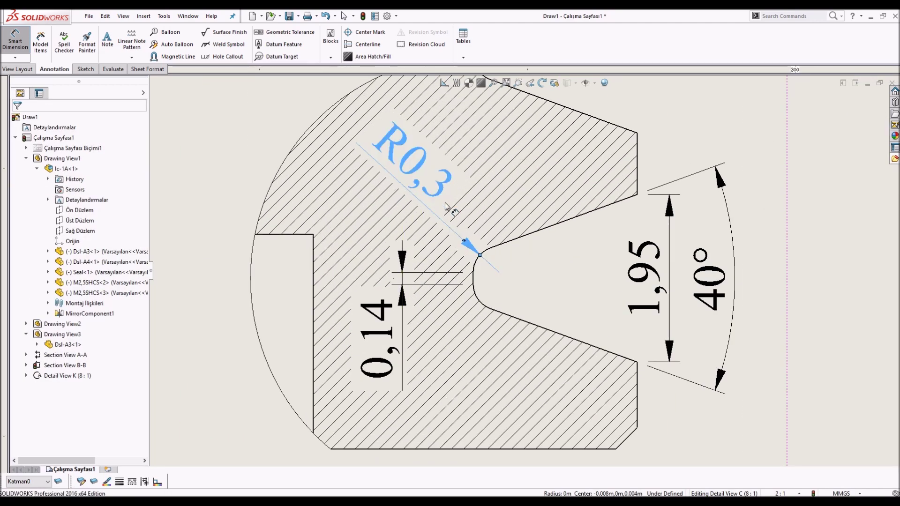
left_click(42, 137)
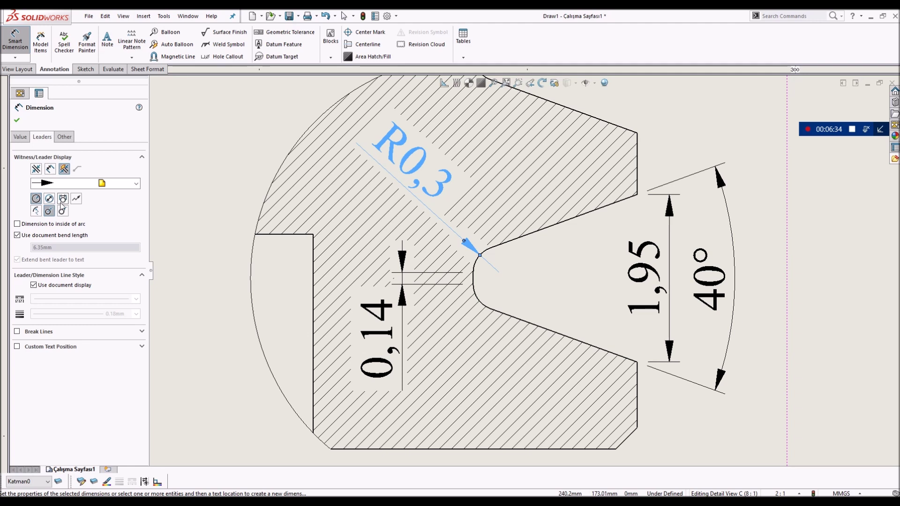
left_click(64, 348)
left_click(48, 361)
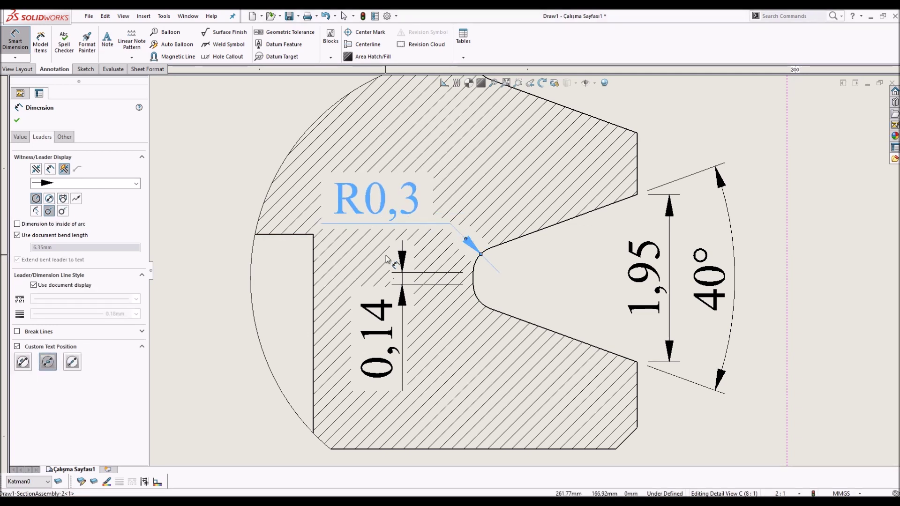
scroll(525, 281, "up", 2)
key("Escape")
Dimension the notch width as 1,91 above the notch.
left_click(489, 278)
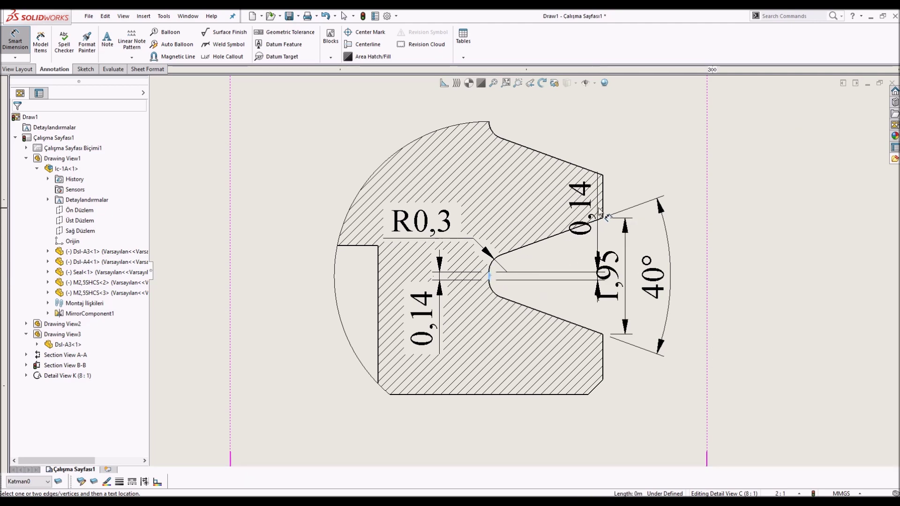
left_click(603, 207)
left_click(545, 197)
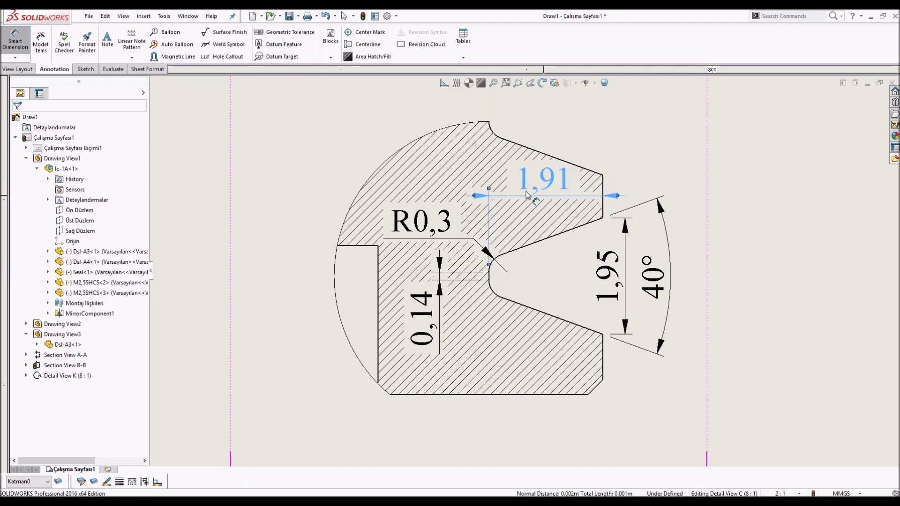
key("Escape")
scroll(530, 206, "up", 3)
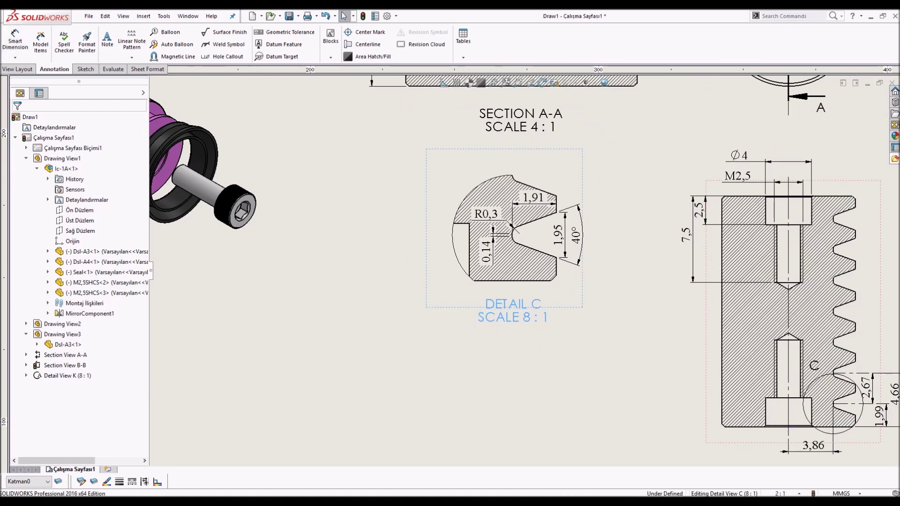
Delete the SCALE 8 : 1 line so the label reads only DETAIL C.
double_click(536, 321)
left_click_drag(549, 319, 491, 321)
key("Delete")
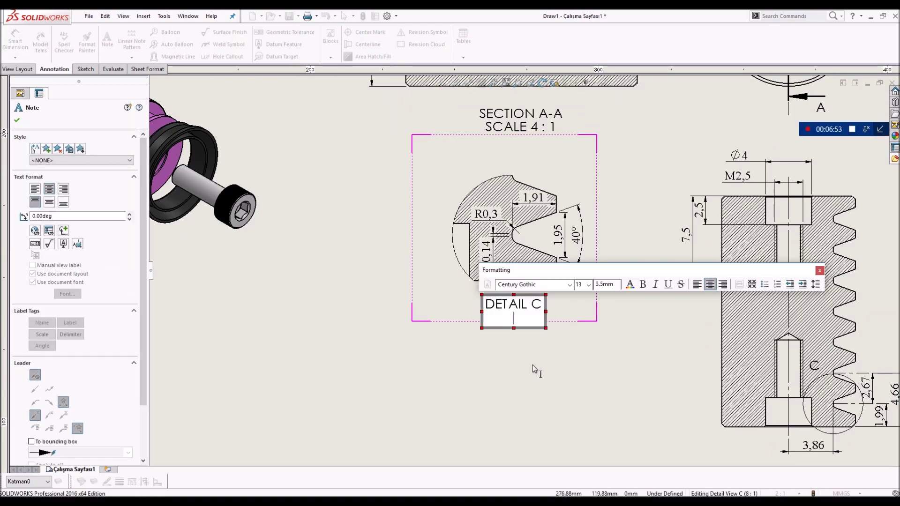
left_click(532, 365)
scroll(533, 365, "up", 2)
scroll(532, 365, "down", 2)
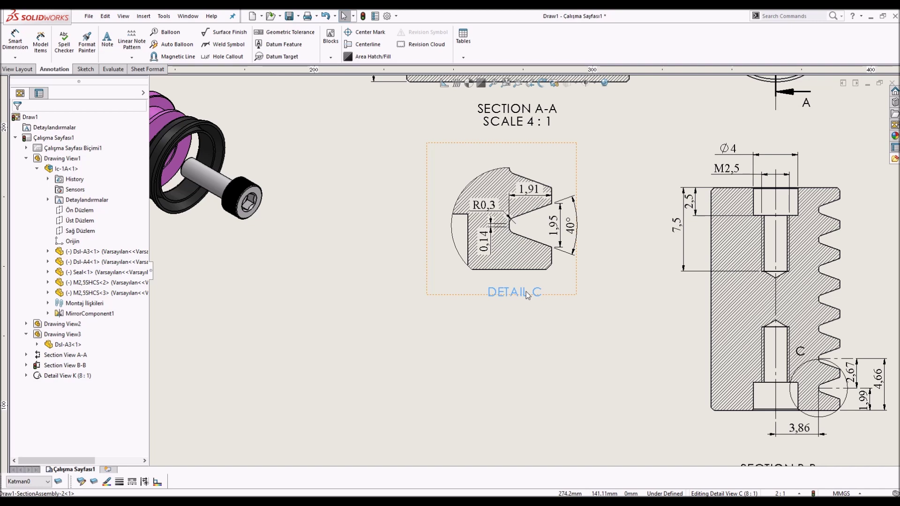
left_click(527, 309)
scroll(526, 271, "up", 2)
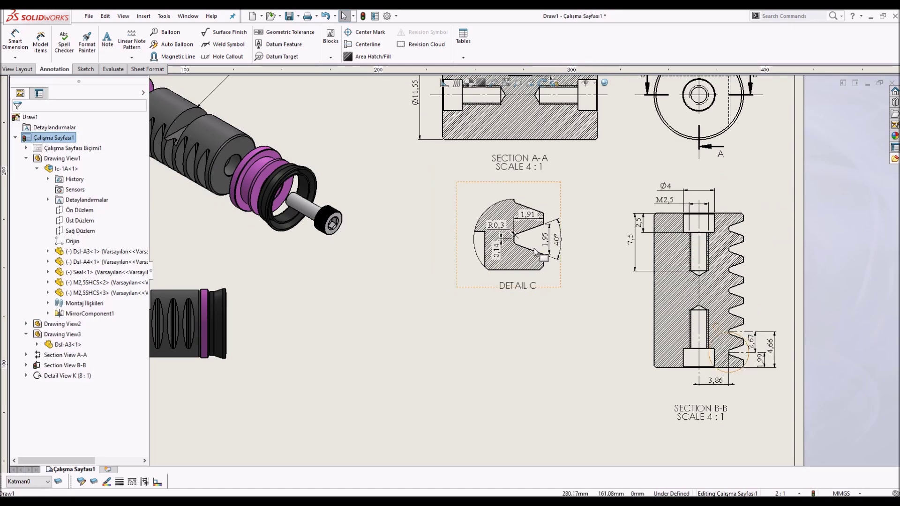
scroll(535, 252, "down", 4)
Add a 1,01 dimension by the lower flank and move the 40° dimension further out.
left_click(521, 305)
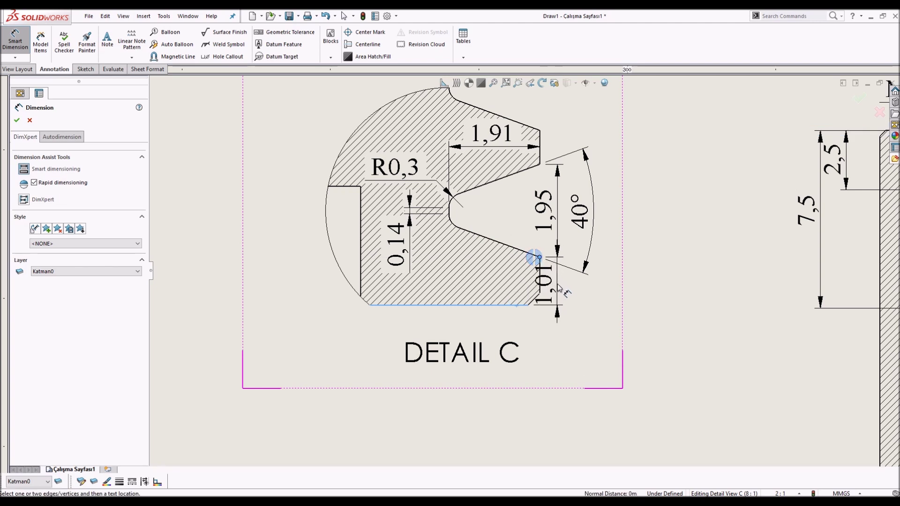
left_click(559, 287)
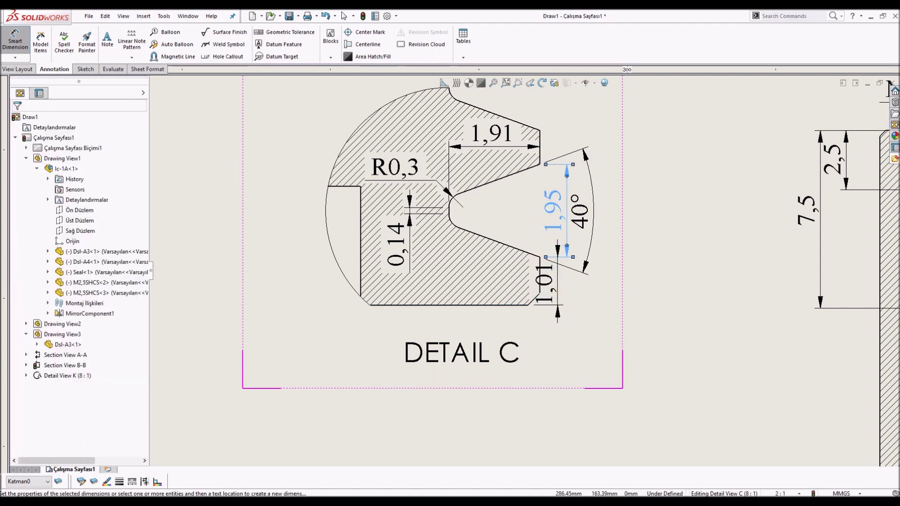
left_click_drag(580, 211, 596, 211)
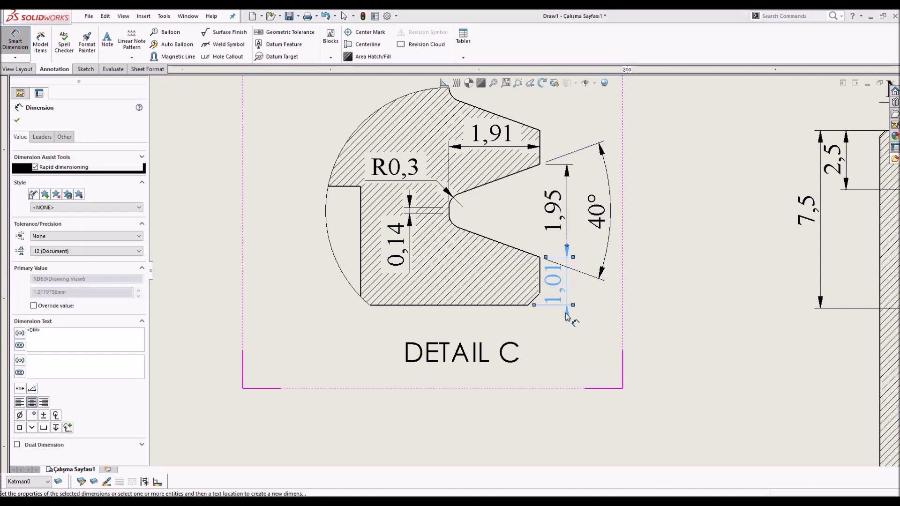
left_click(592, 290)
left_click(559, 283)
scroll(635, 308, "up", 2)
left_click(619, 306)
scroll(603, 306, "up", 3)
scroll(603, 305, "up", 3)
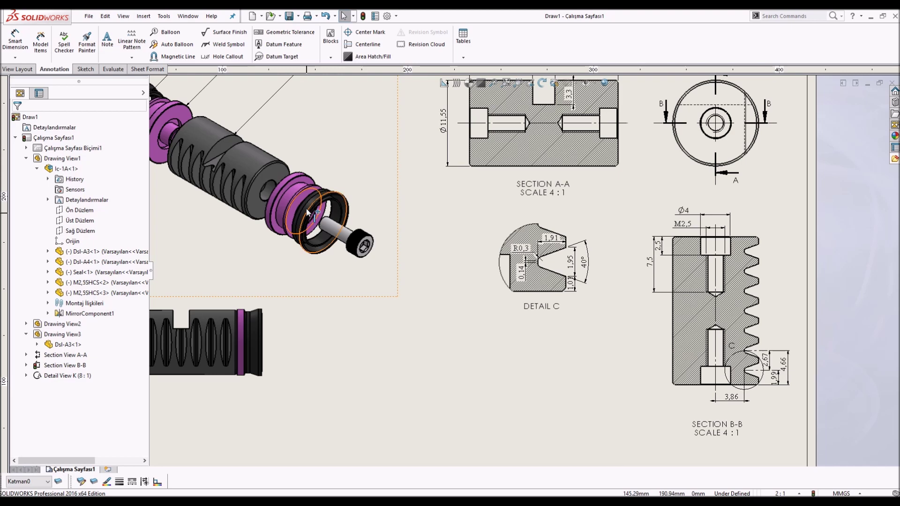
Place a '1-' note near the top of the sheet, between the exploded assembly and Section A-A.
left_click(295, 191)
left_click(322, 165)
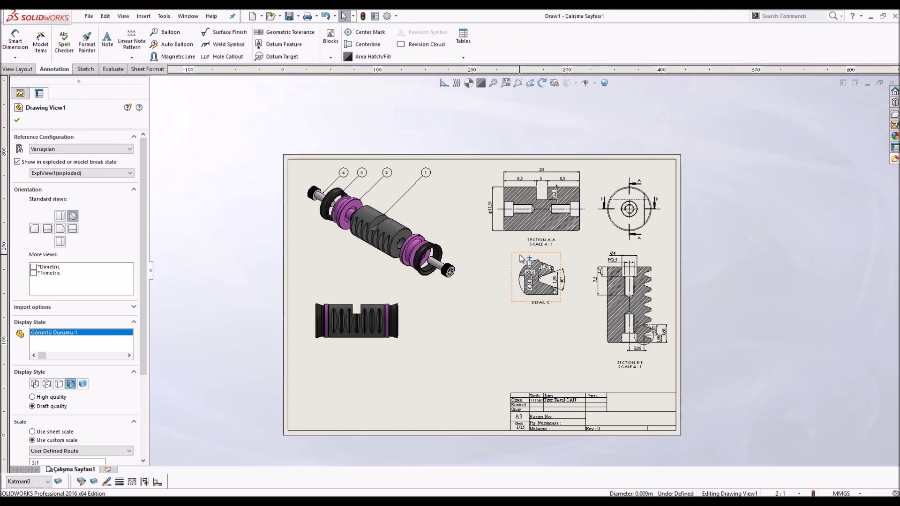
key("f")
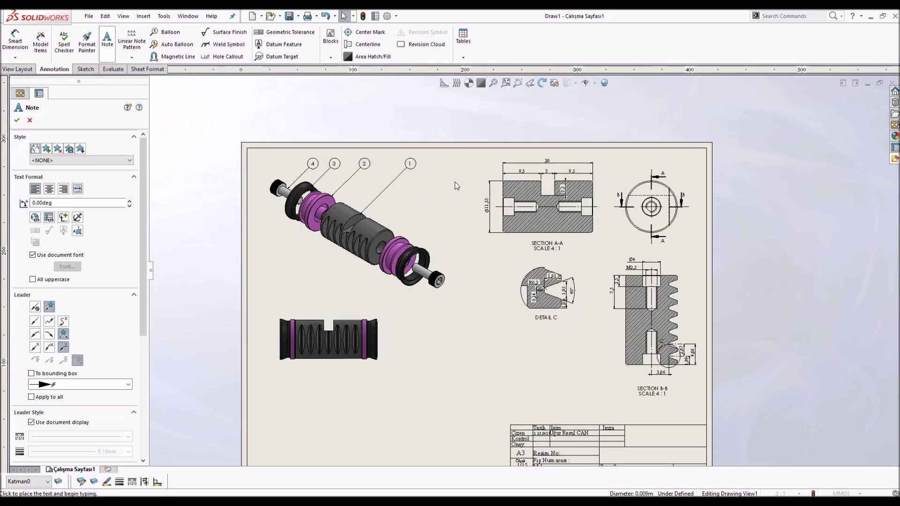
scroll(456, 181, "down", 3)
left_click(464, 173)
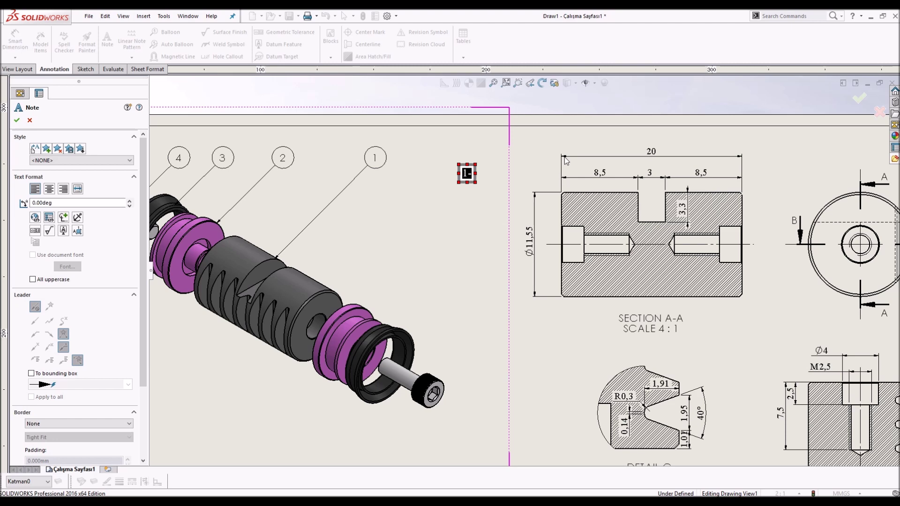
key("Escape")
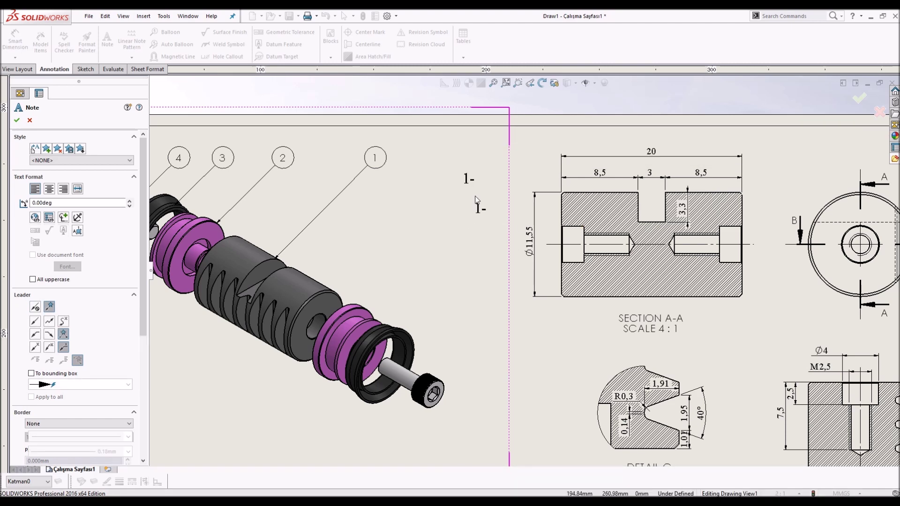
key("Escape")
scroll(476, 180, "up", 2)
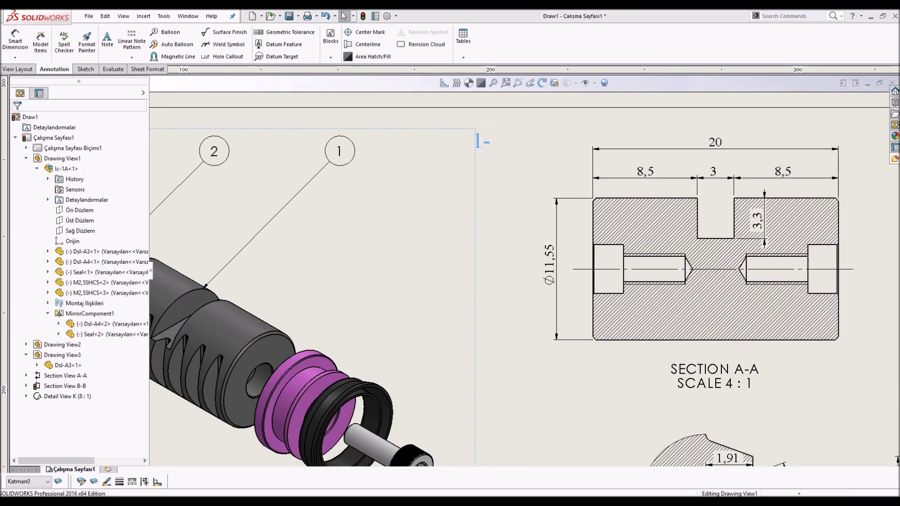
left_click(86, 70)
Draw a short line under the 1- note and offset a parallel copy 0.5 away.
left_click(39, 33)
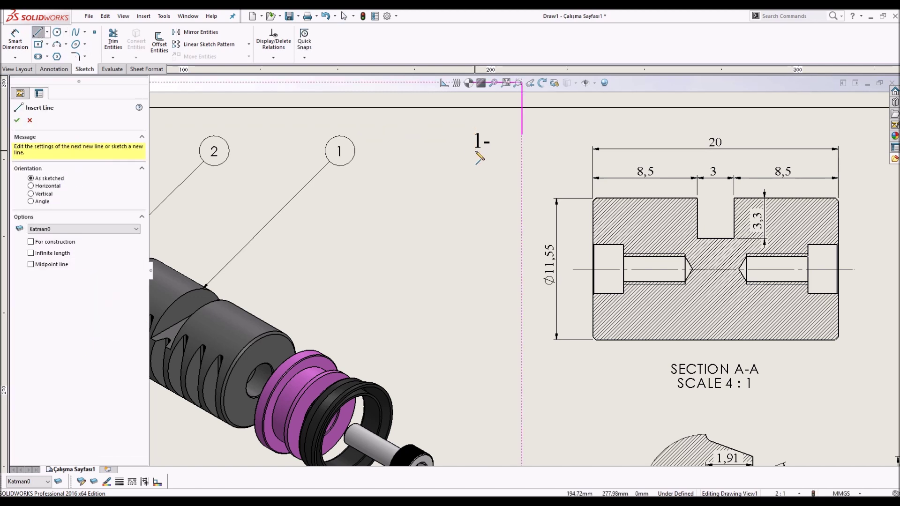
left_click_drag(477, 150, 544, 150)
key("Escape")
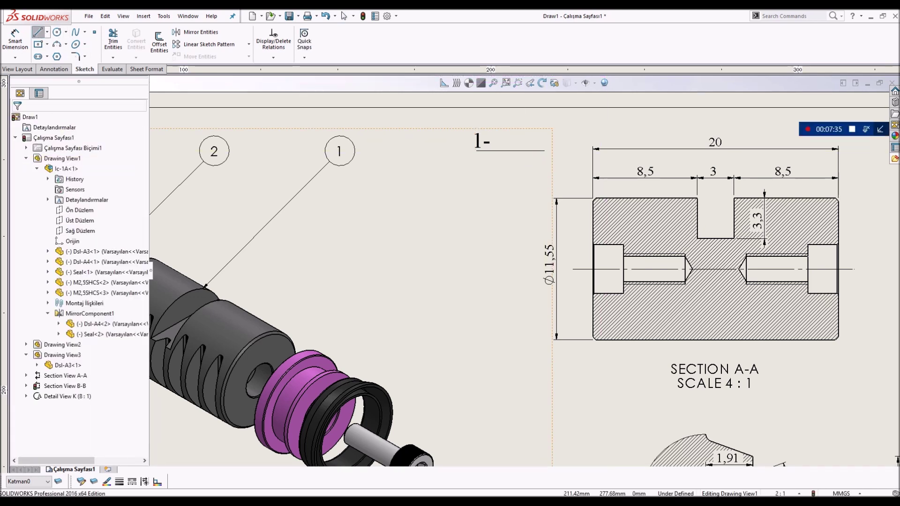
left_click(511, 150)
left_click(160, 41)
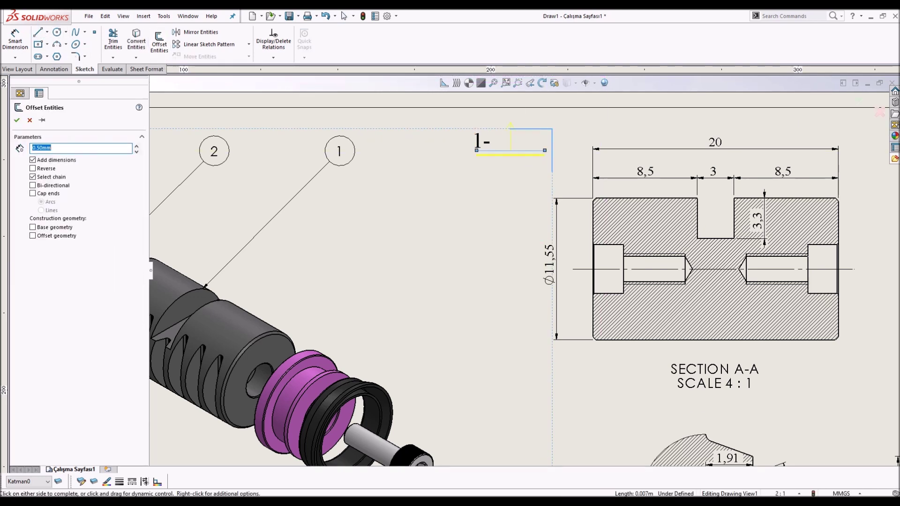
left_click(510, 126)
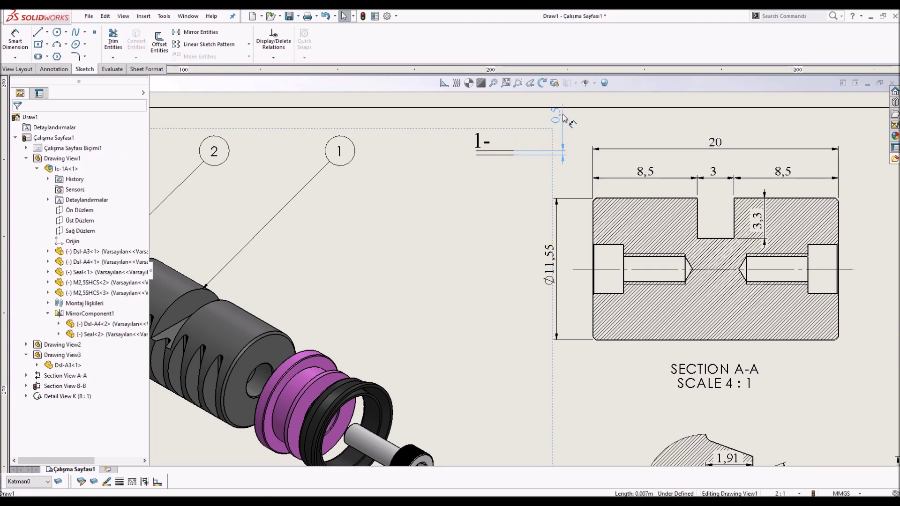
scroll(559, 139, "up", 3)
scroll(547, 201, "down", 2)
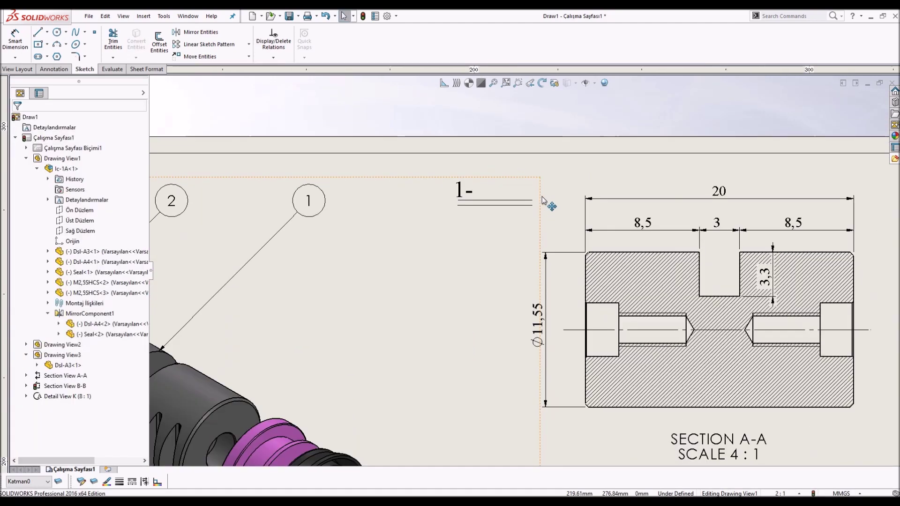
scroll(544, 201, "up", 2)
scroll(545, 282, "up", 2)
scroll(550, 350, "up", 1)
scroll(544, 363, "up", 1)
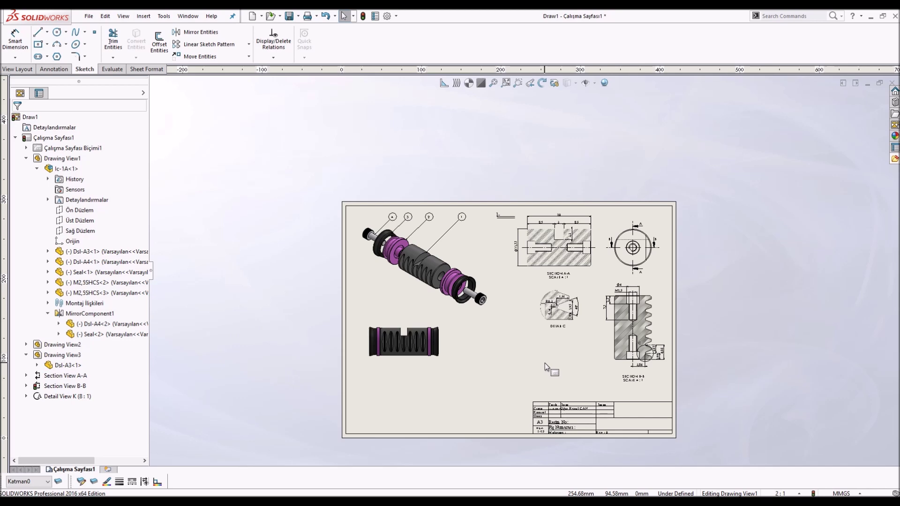
scroll(514, 347, "down", 2)
Start a new model view using the Dsl-A3 part.
left_click(33, 71)
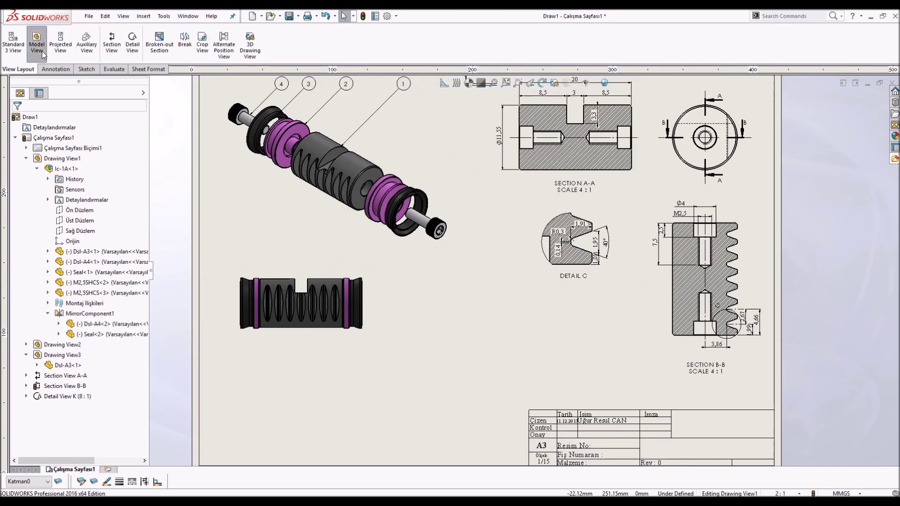
left_click(41, 52)
left_click(65, 189)
left_click(143, 120)
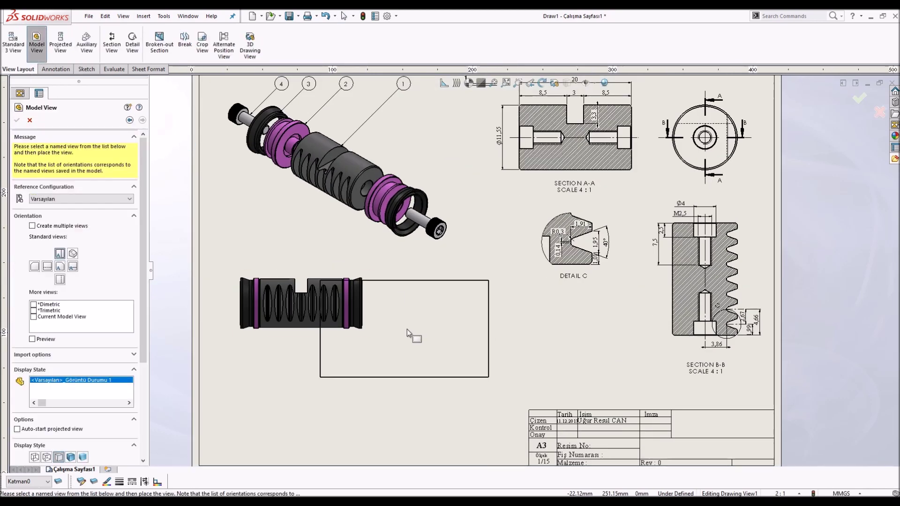
Insert a Front-orientation model view of Dsl-A4 below the Detail C area.
left_click(479, 343)
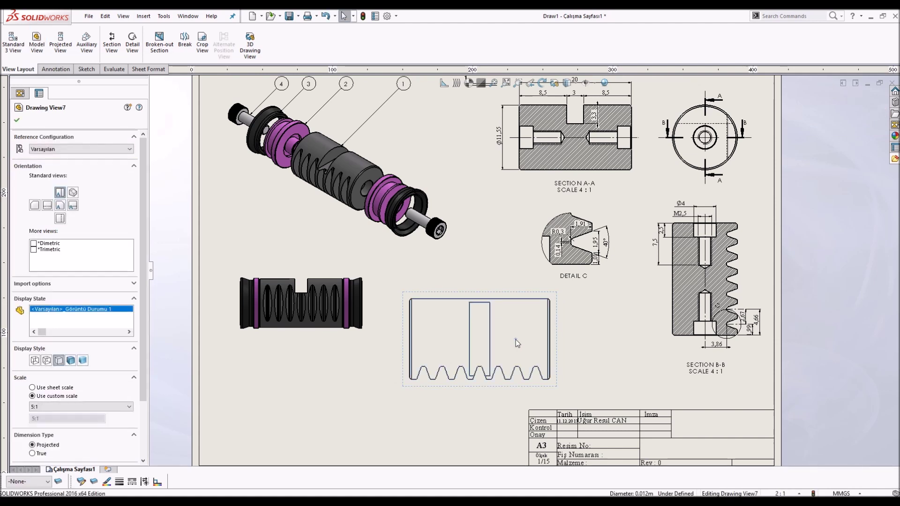
key("ctrl+z")
left_click(41, 47)
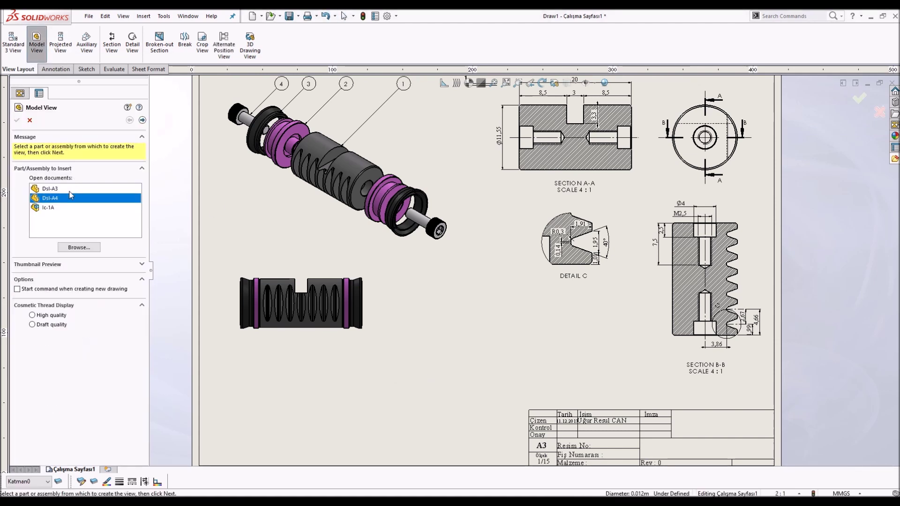
left_click(64, 190)
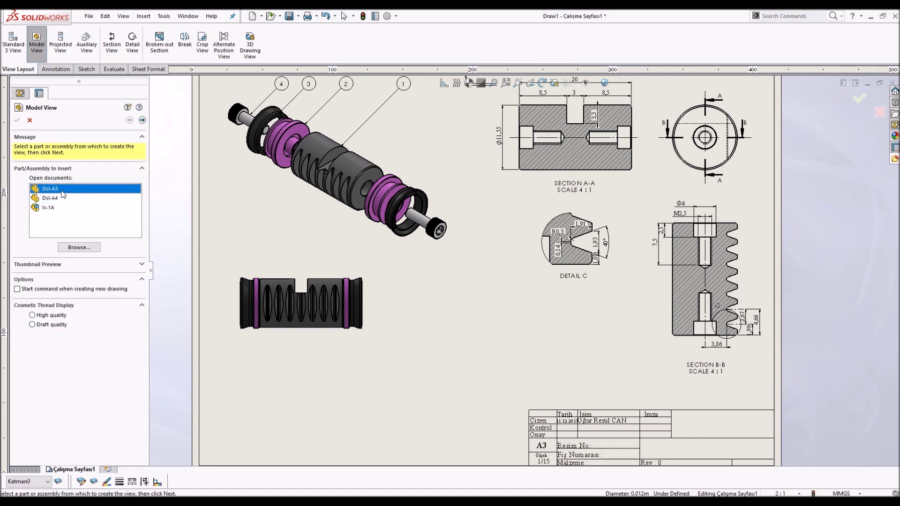
left_click(142, 120)
left_click(465, 333)
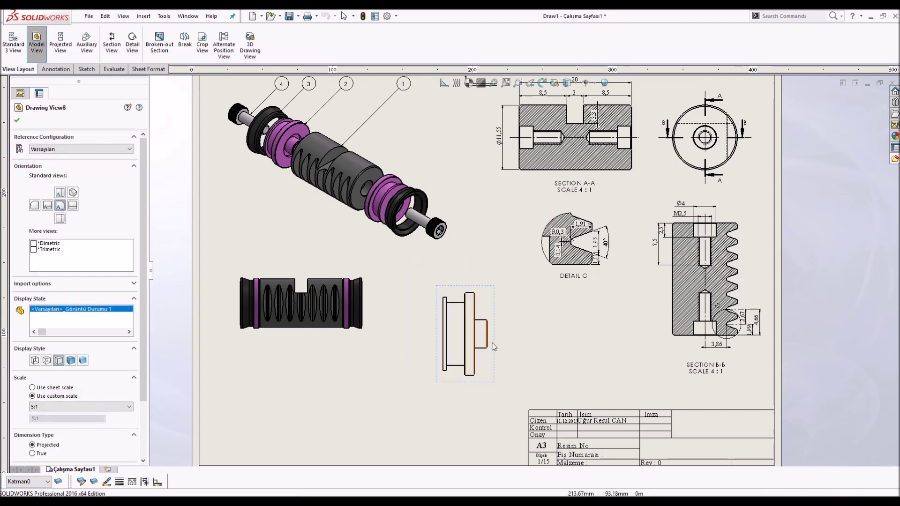
key("f")
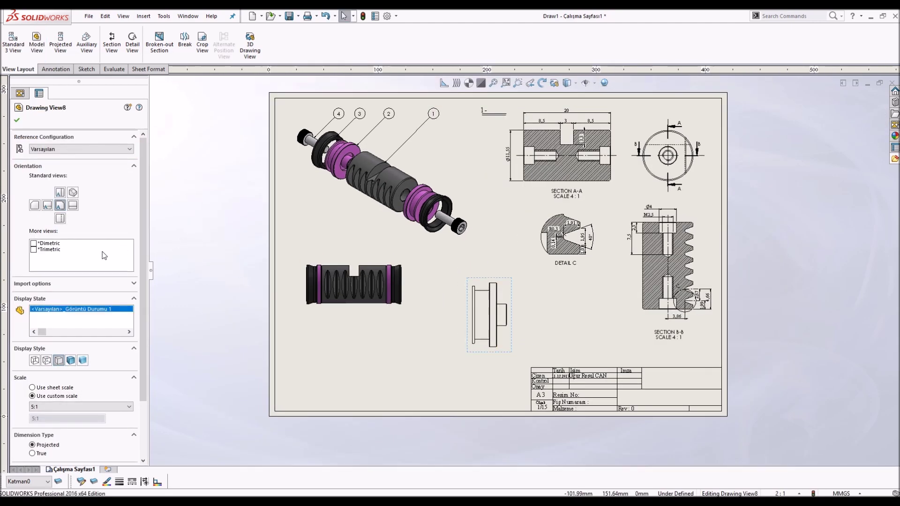
left_click(48, 205)
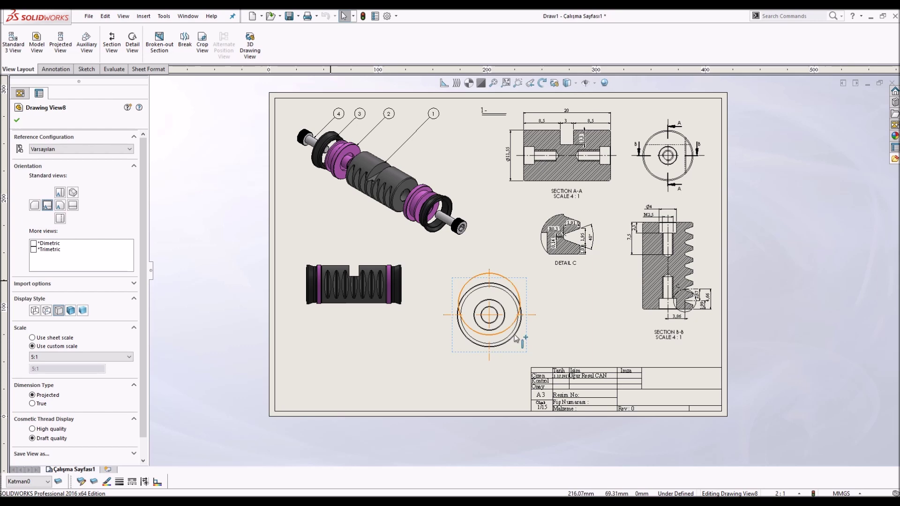
key("Escape")
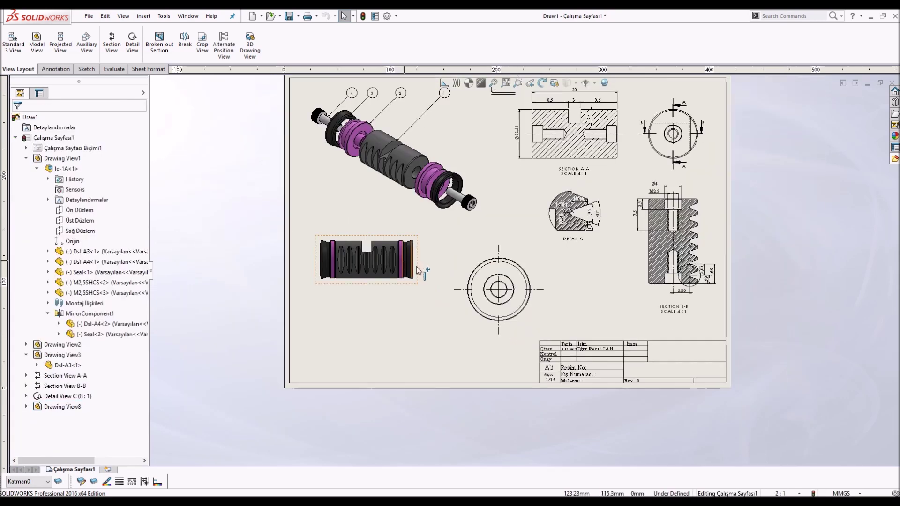
left_click_drag(416, 269, 394, 235)
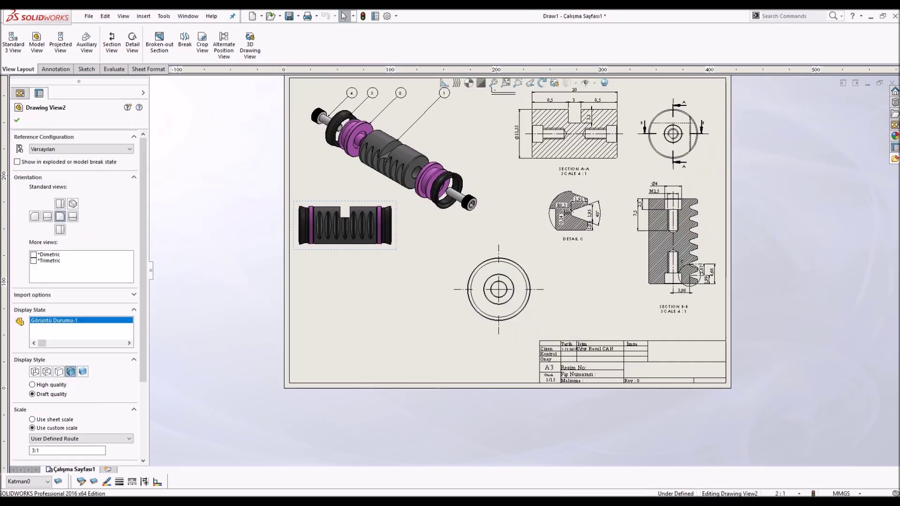
Move the circular front view to the lower left, beneath the cylinder side view.
left_click(514, 235)
scroll(519, 256, "up", 2)
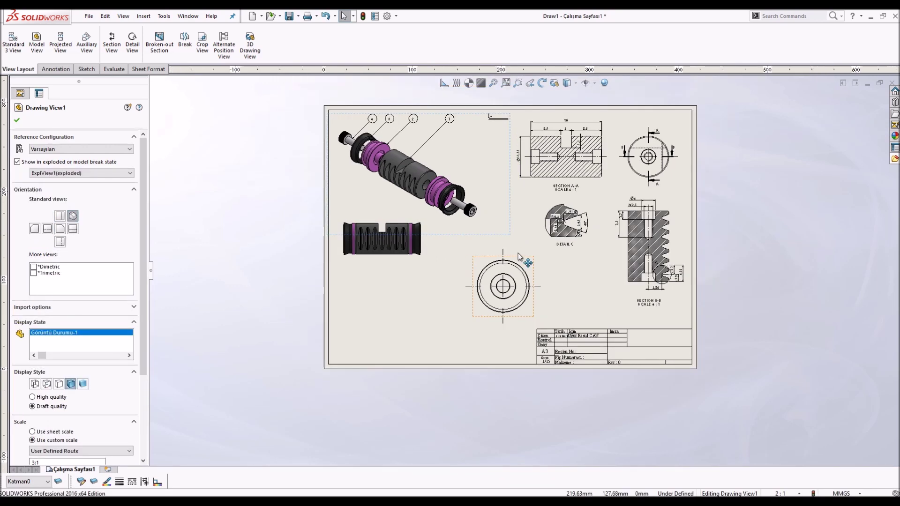
scroll(518, 255, "down", 1)
left_click(533, 294)
scroll(533, 294, "down", 1)
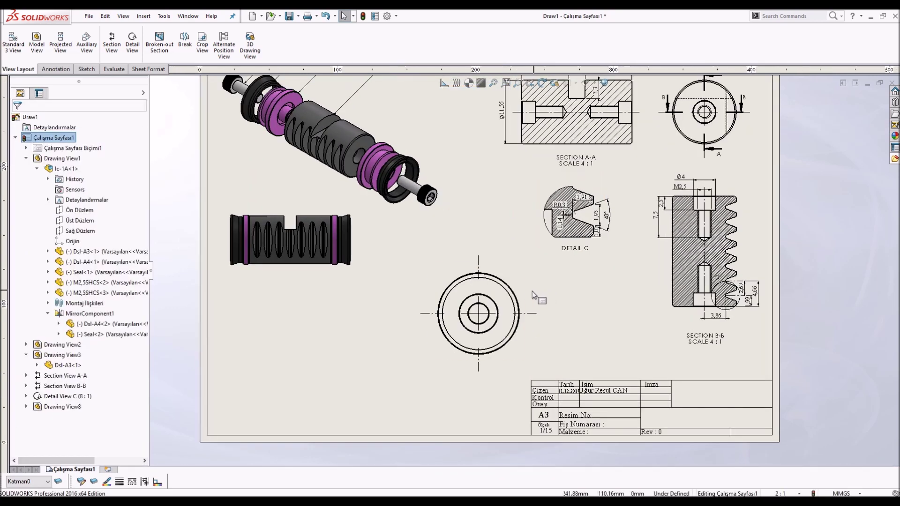
left_click_drag(529, 298, 342, 337)
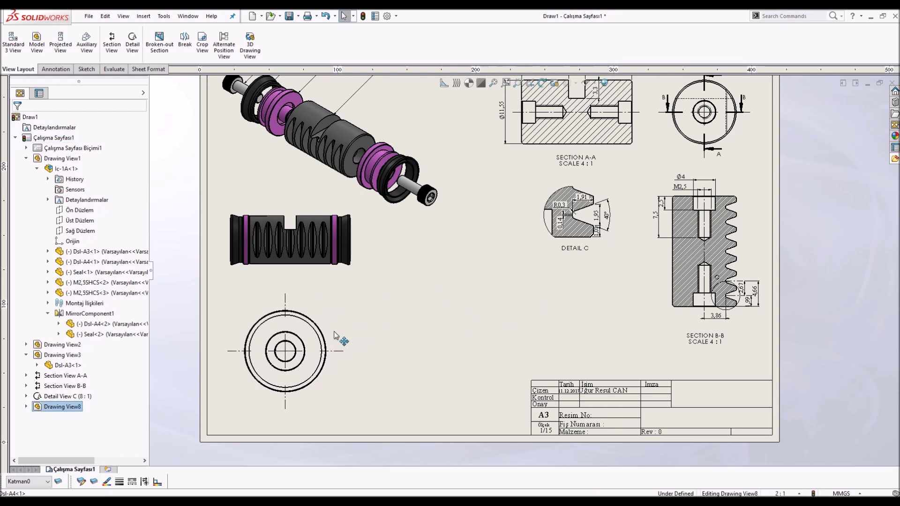
scroll(778, 328, "up", 1)
scroll(797, 188, "down", 1)
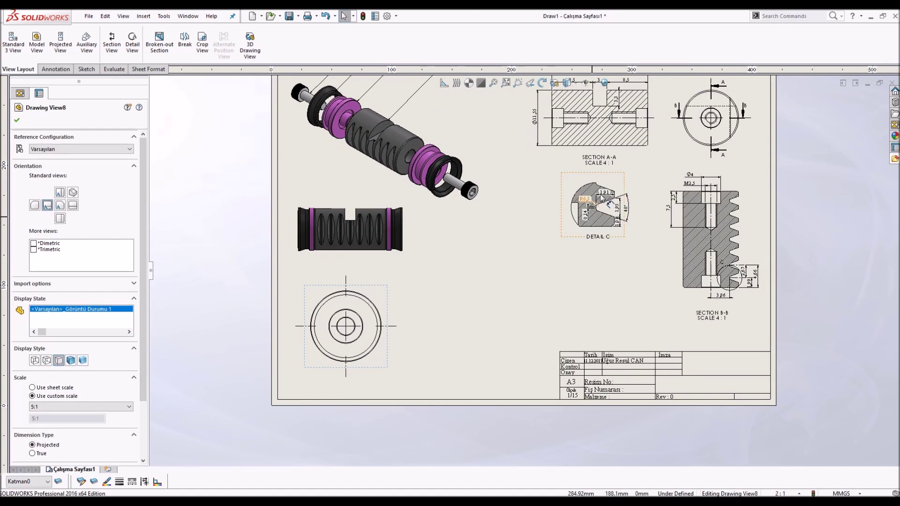
key("Escape")
Review Section A-A's hatch and cutting-line properties, then close them.
left_click(580, 175)
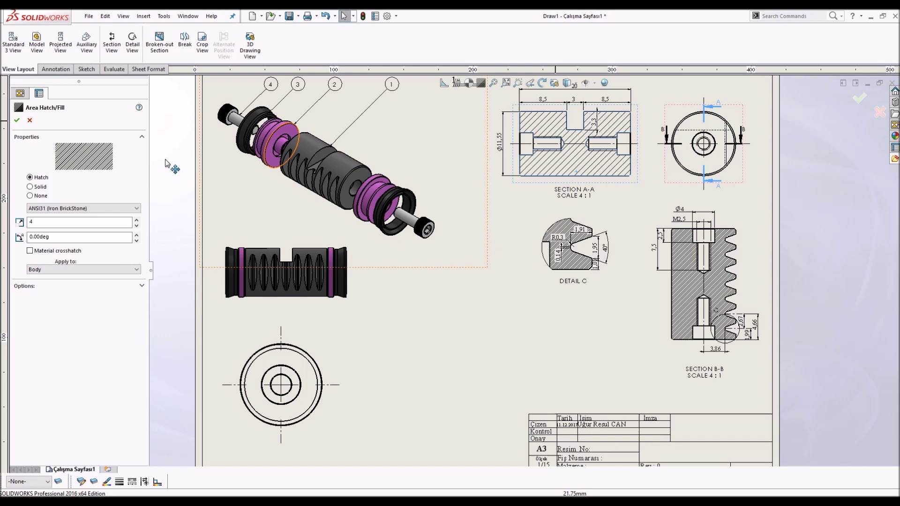
key("Escape")
left_click(708, 113)
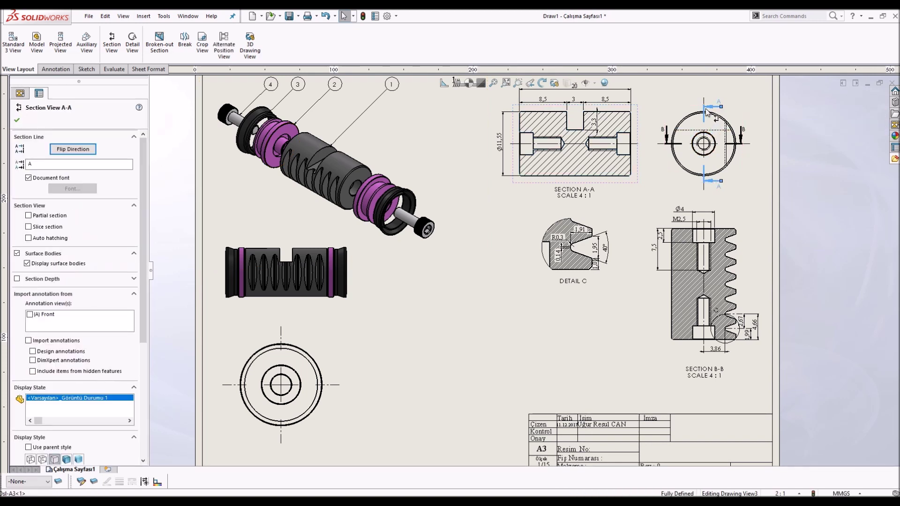
left_click(61, 217)
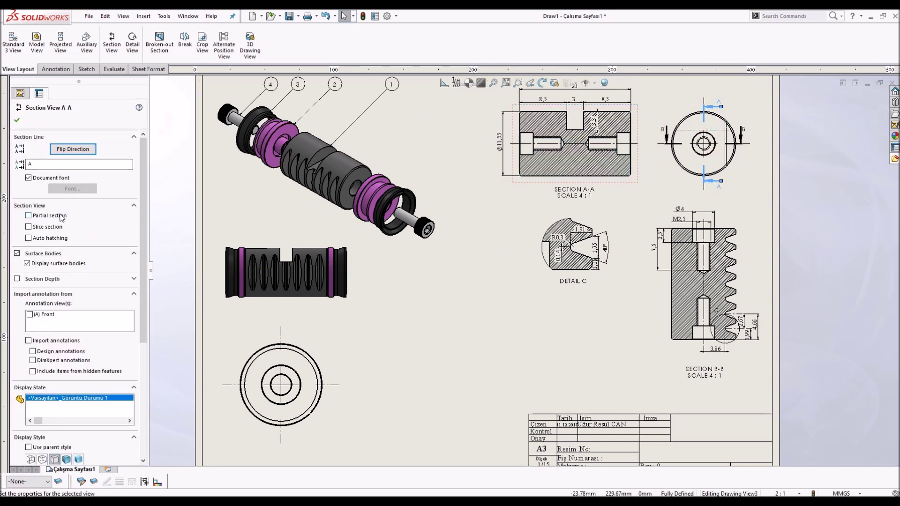
left_click(17, 120)
scroll(434, 311, "up", 2)
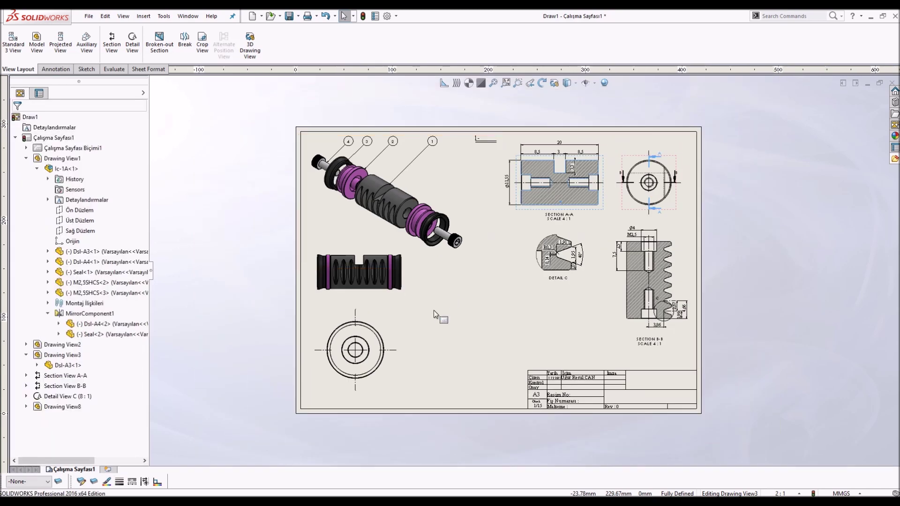
scroll(361, 349, "down", 4)
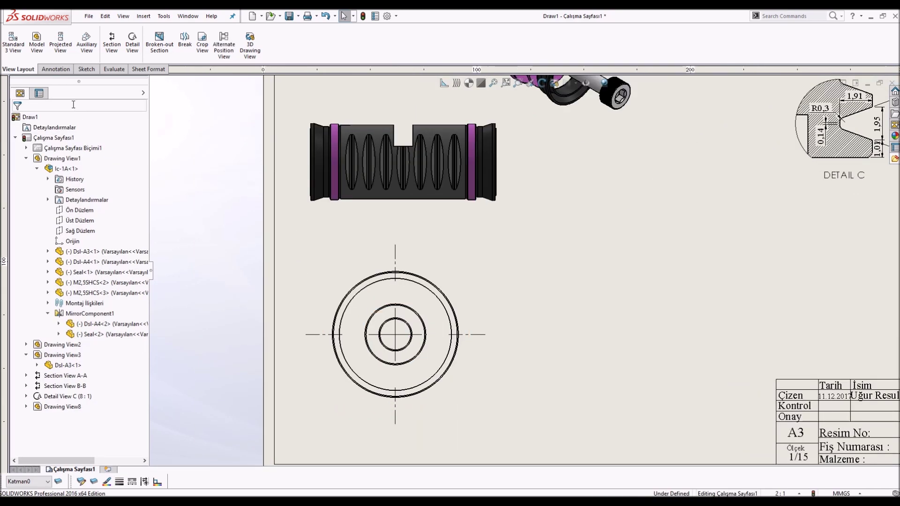
left_click(117, 49)
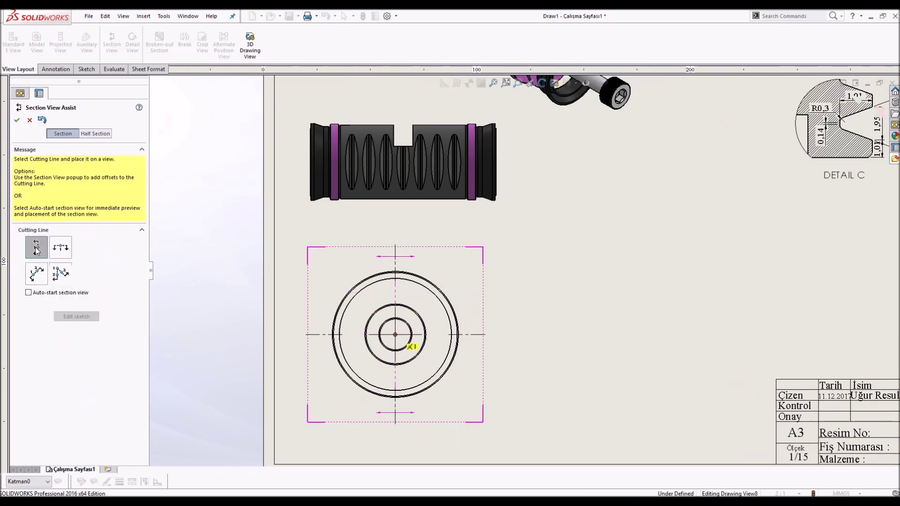
Cut a vertical section through the circle's centre, place it right, flip it, and label it A.
left_click(395, 335)
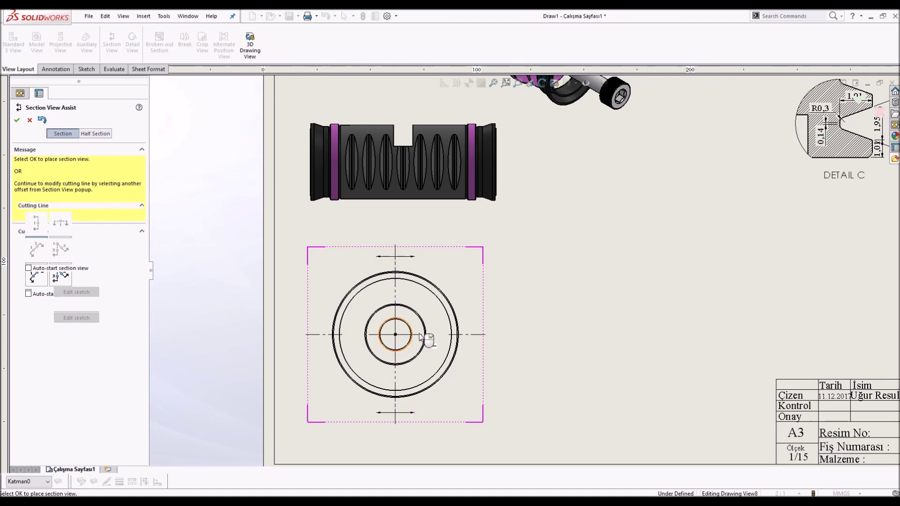
left_click(478, 352)
left_click(606, 340)
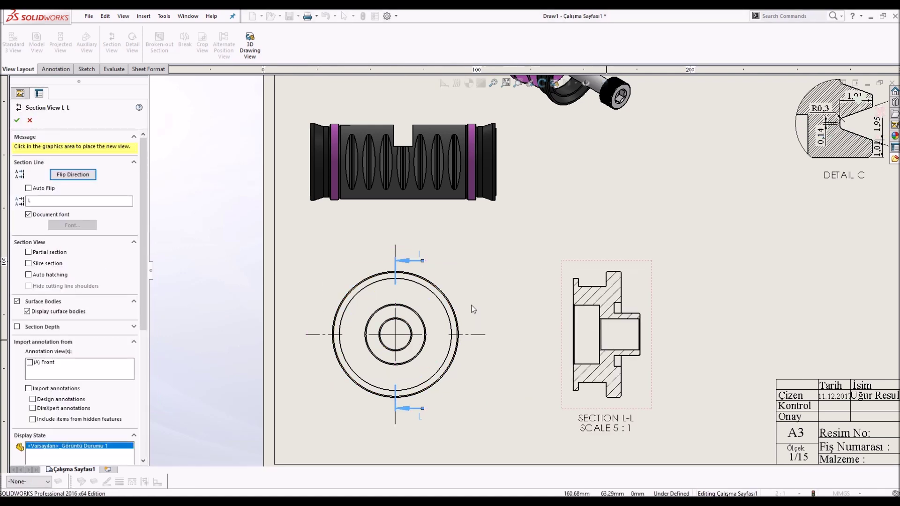
left_click(66, 152)
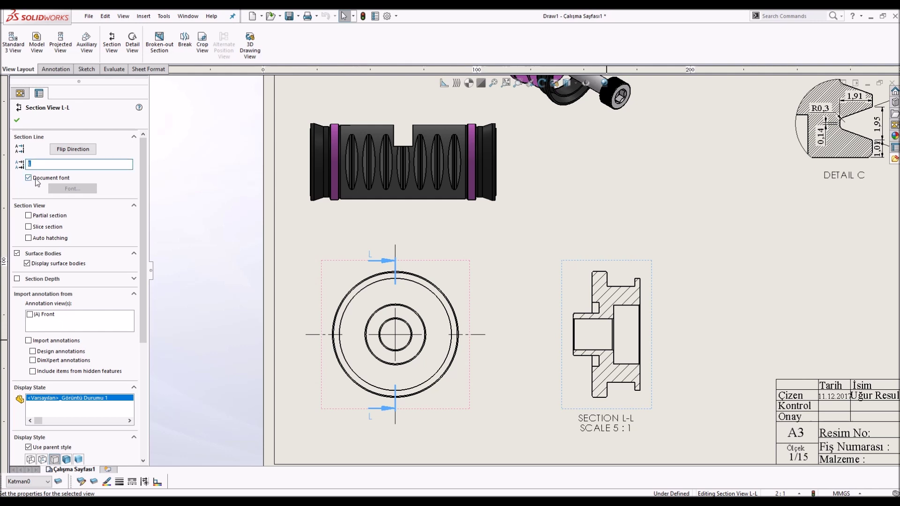
type("a")
type("A")
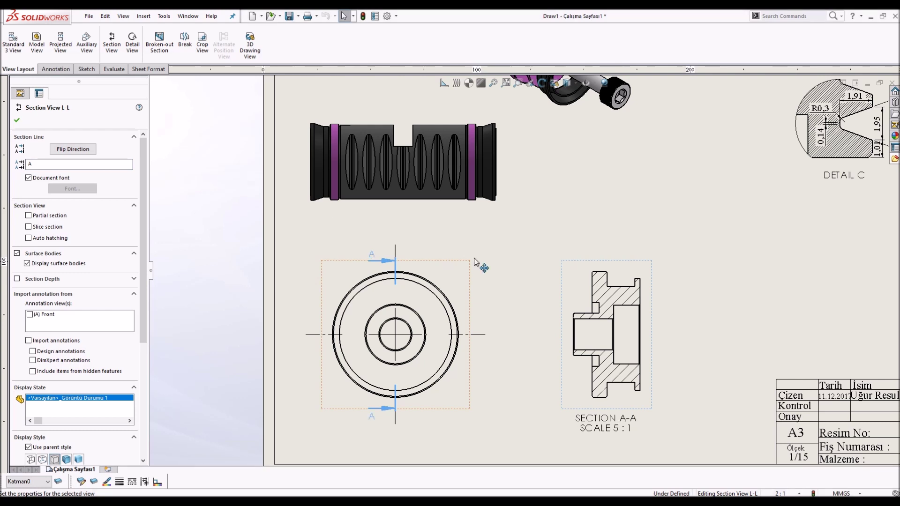
key("Return")
scroll(514, 315, "down", 1)
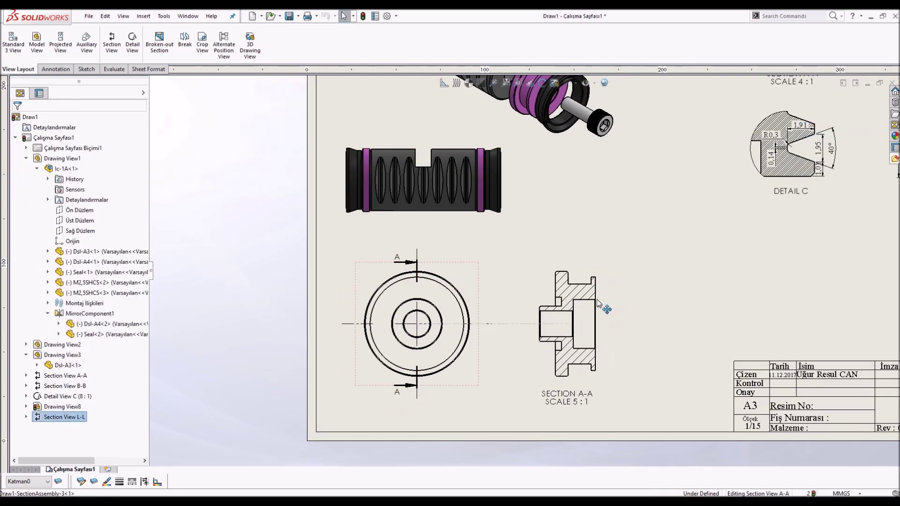
Turn off material crosshatch in the new section's hatch settings.
left_click(567, 295)
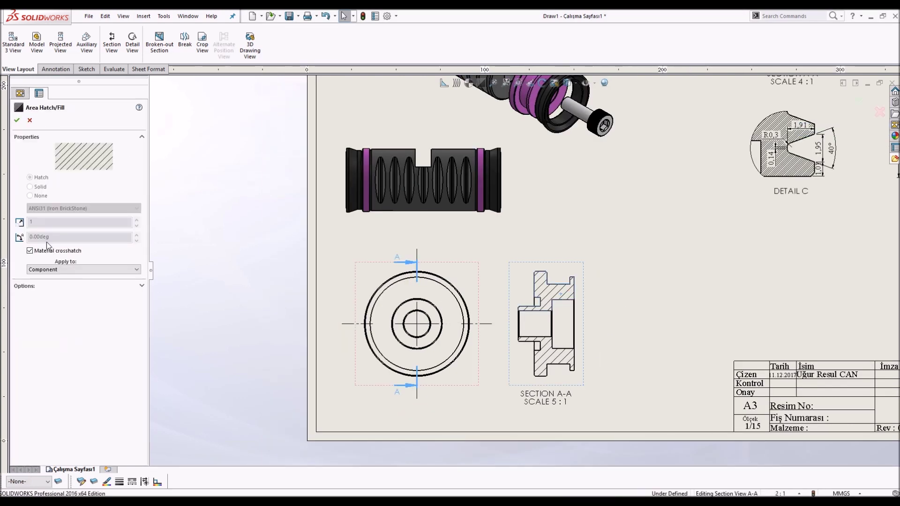
left_click(52, 252)
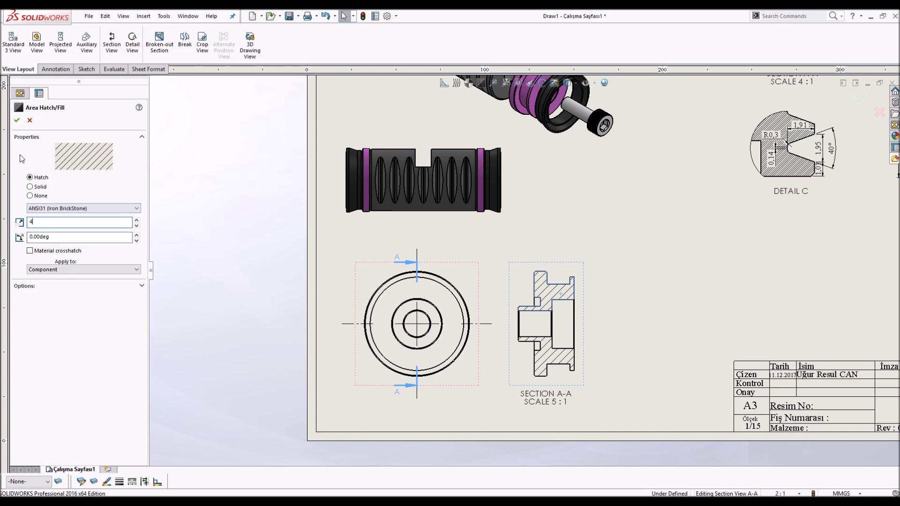
left_click(16, 120)
scroll(515, 336, "down", 1)
scroll(538, 337, "down", 1)
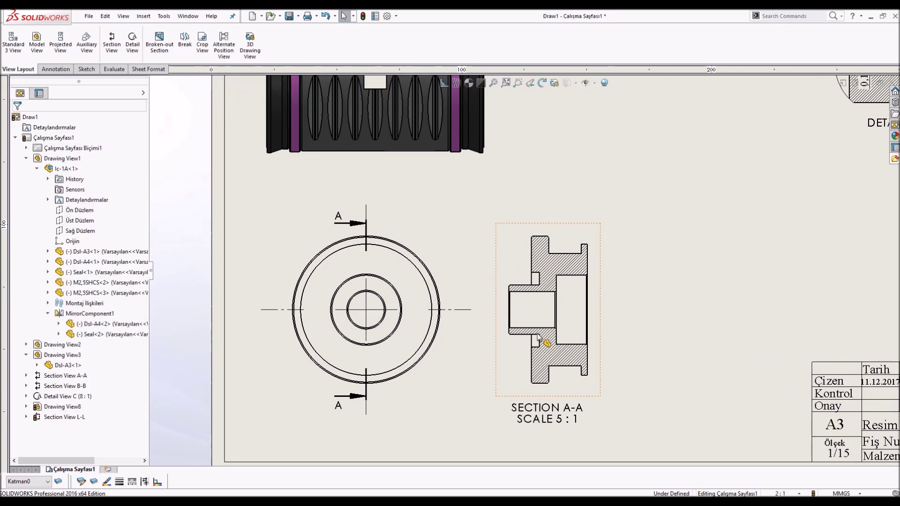
scroll(523, 328, "up", 3)
scroll(544, 335, "down", 1)
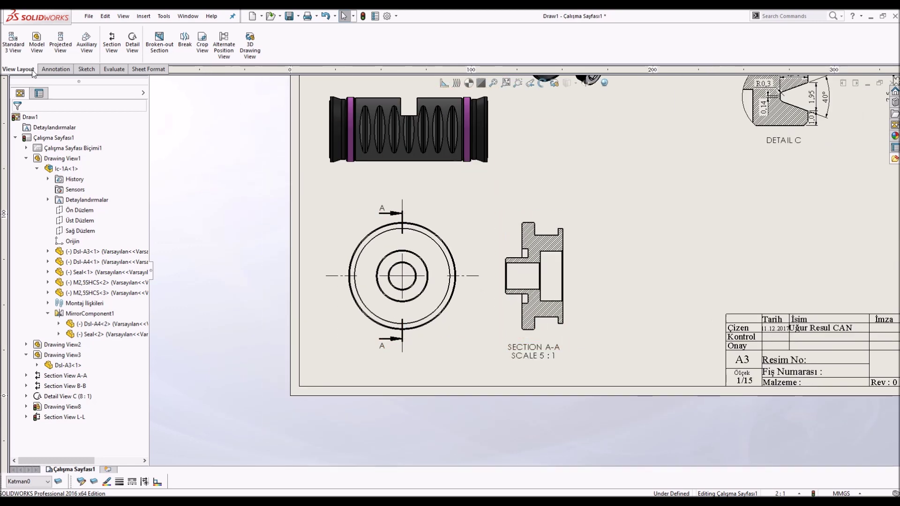
Add a centerline through the bore of the new Section A-A.
left_click(69, 69)
left_click(363, 44)
scroll(546, 276, "down", 2)
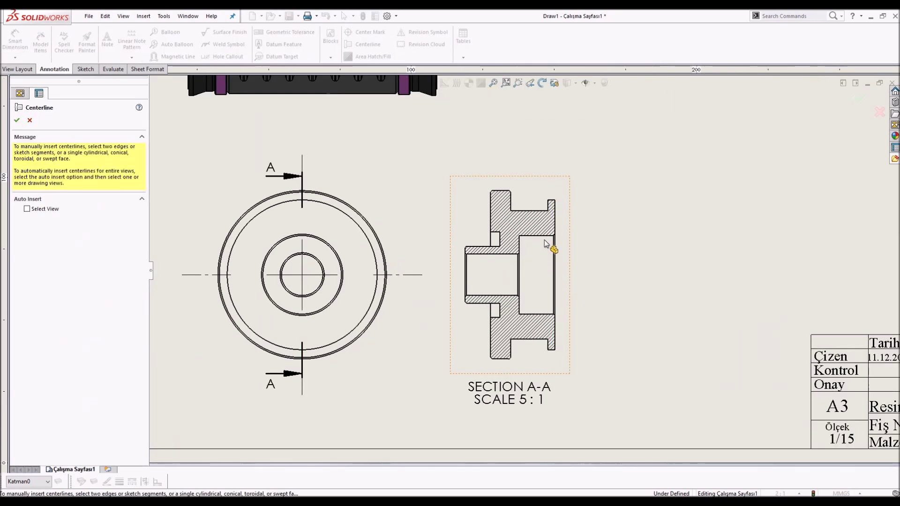
left_click(548, 319)
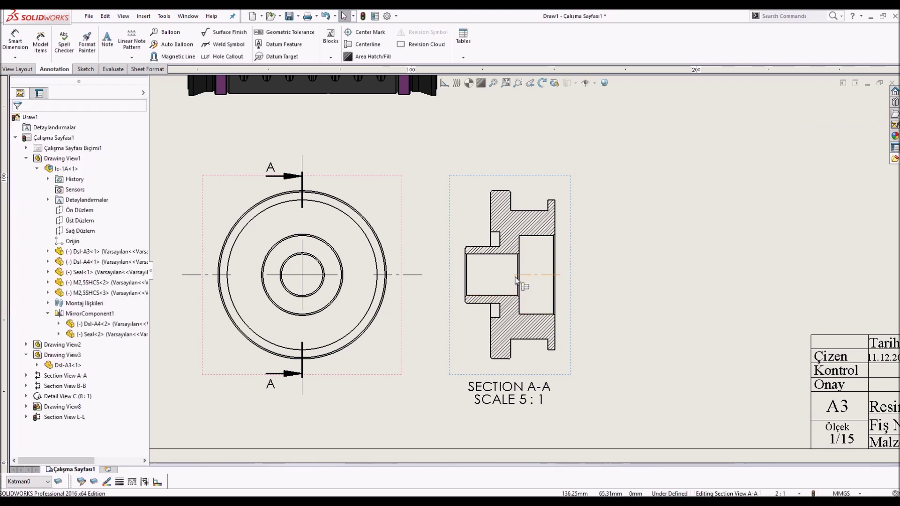
Nudge the SECTION A-A label lower right and begin dimensioning the section's right edge.
left_click(533, 395)
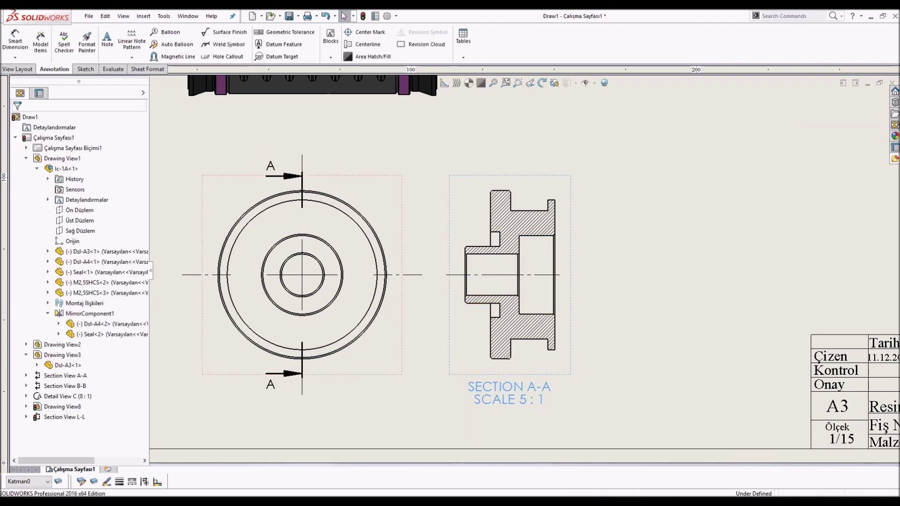
left_click_drag(532, 395, 547, 416)
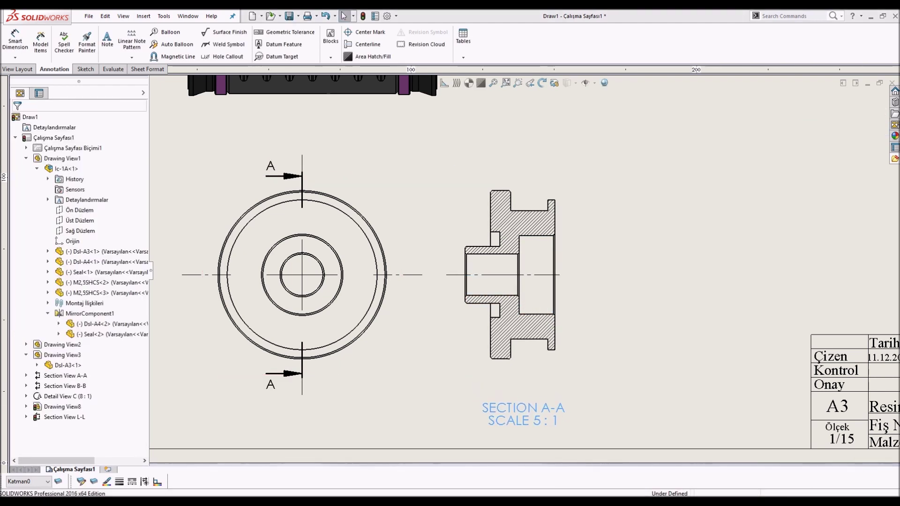
scroll(517, 275, "up", 2)
left_click(578, 347)
left_click(550, 272)
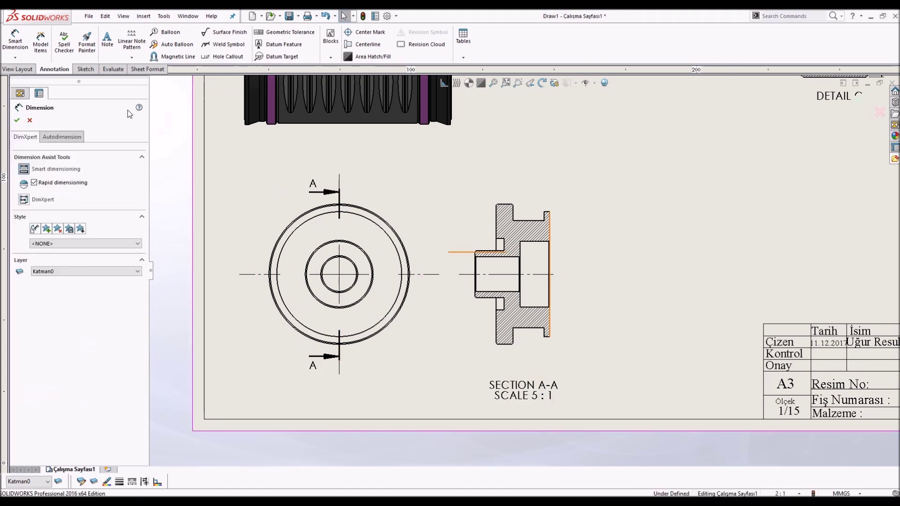
Add the ∅10,5 and ∅5,5 diameters on the right side of Section A-A.
scroll(515, 225, "up", 2)
key("Escape")
scroll(501, 211, "up", 2)
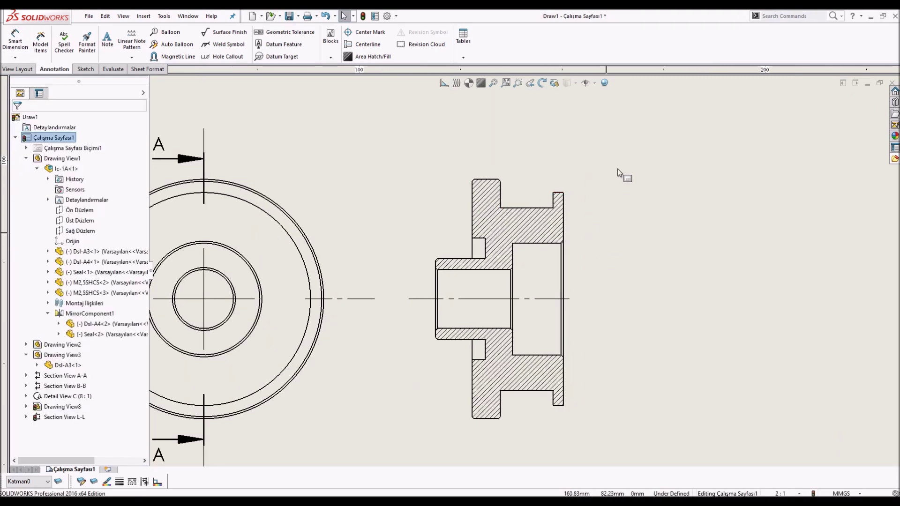
right_click_drag(558, 195, 562, 173)
left_click(559, 194)
left_click(558, 406)
left_click(641, 323)
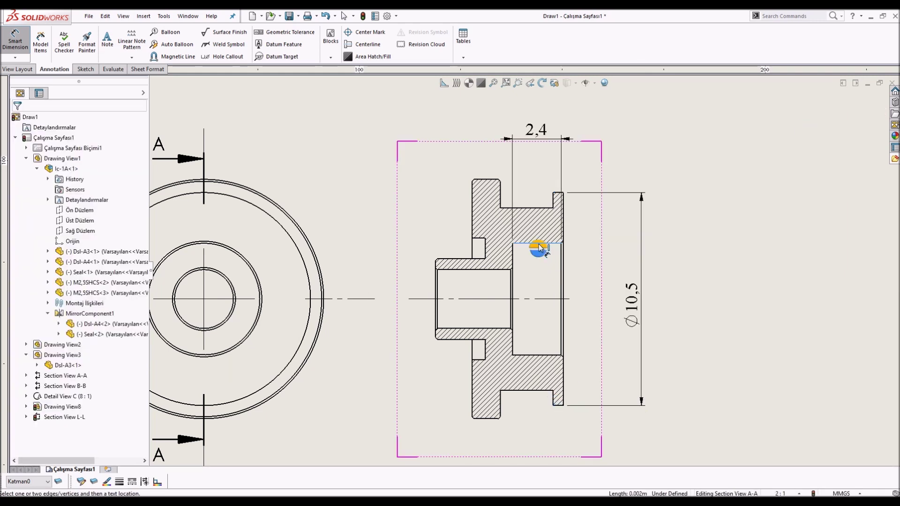
left_click(546, 356)
left_click(618, 307)
Add the ∅9 diameter between ∅5,5 and ∅10,5, plus the ∅11,8 overall diameter.
left_click(525, 208)
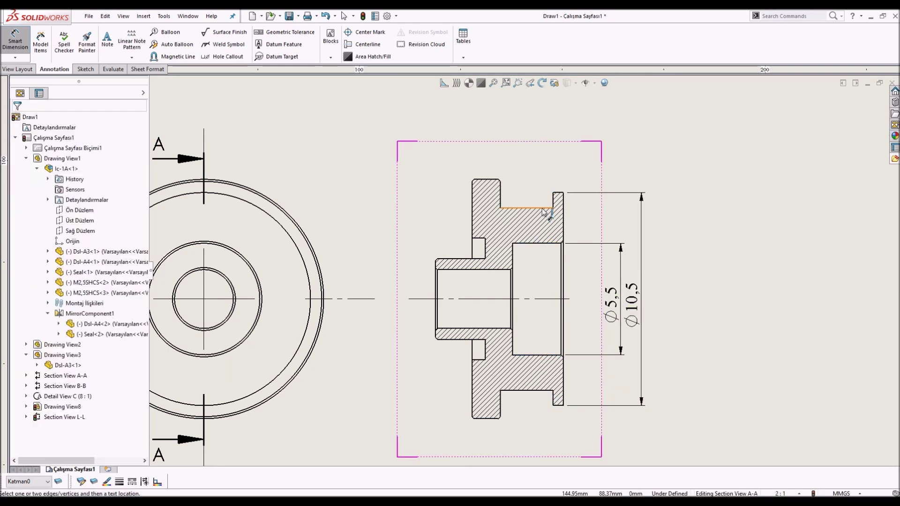
left_click(547, 390)
left_click(670, 324)
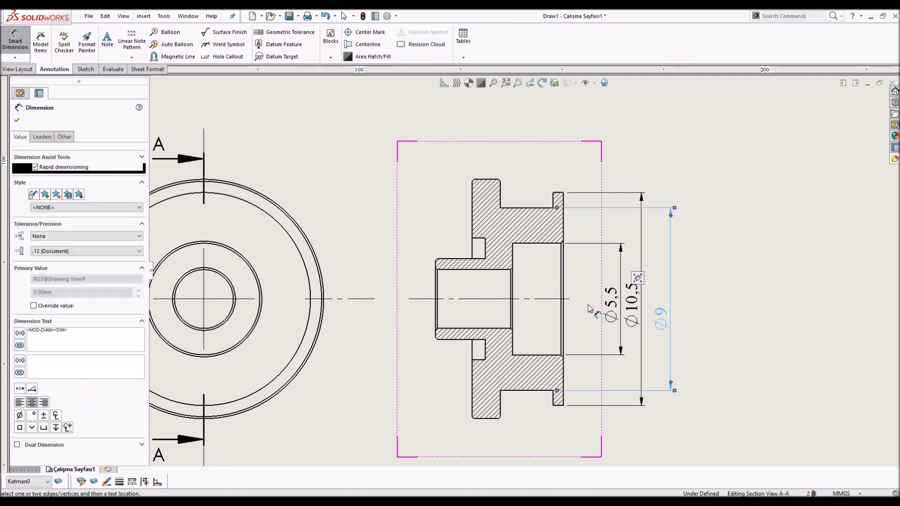
left_click_drag(661, 318, 612, 306)
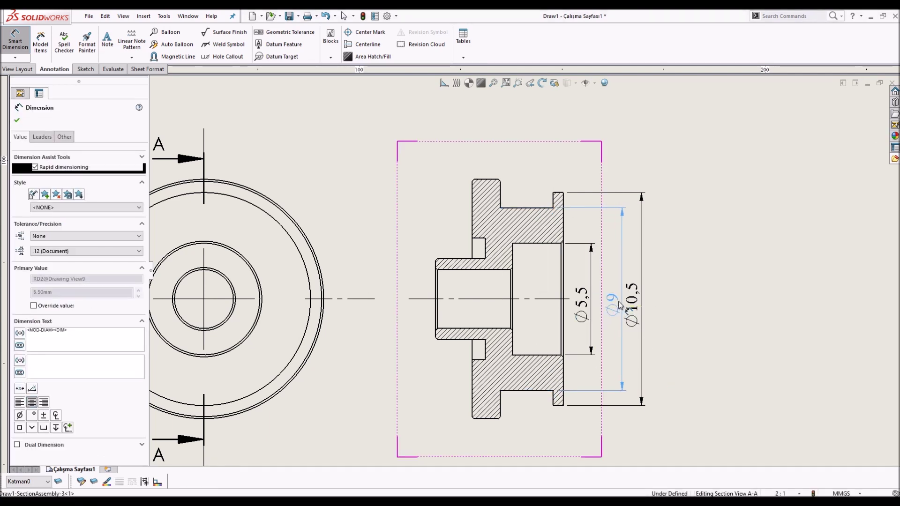
key("Escape")
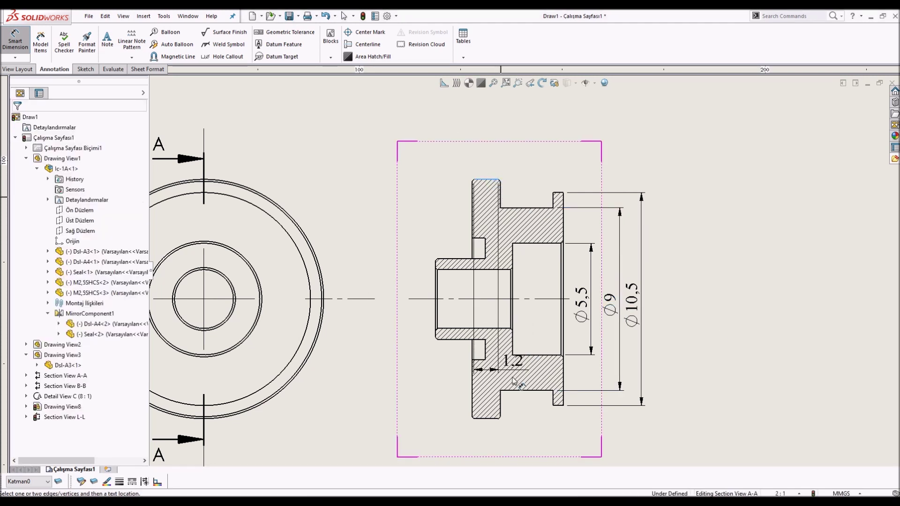
left_click(498, 418)
left_click(668, 307)
key("Escape")
Add the ∅3,98, ∅6 and ∅2,9 diameters on the left side, spaced evenly.
scroll(471, 250, "down", 1)
left_click(479, 258)
left_click(439, 302)
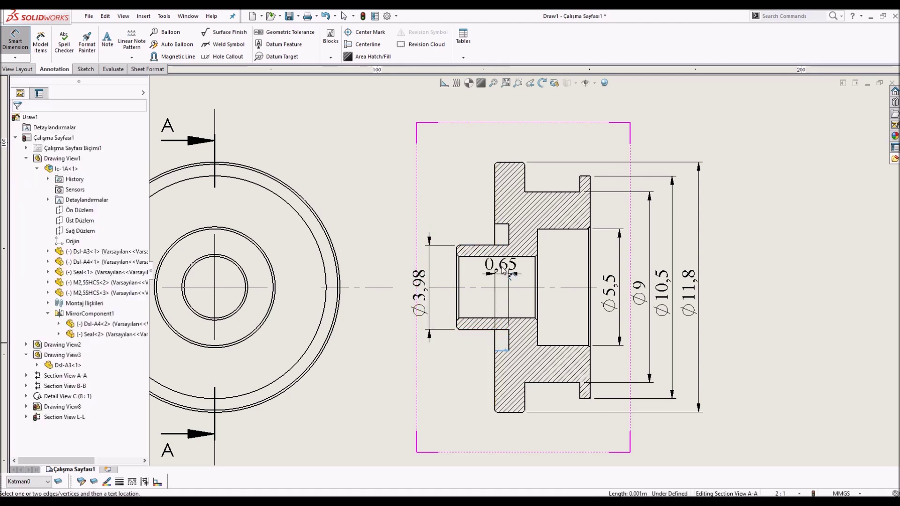
left_click(505, 227)
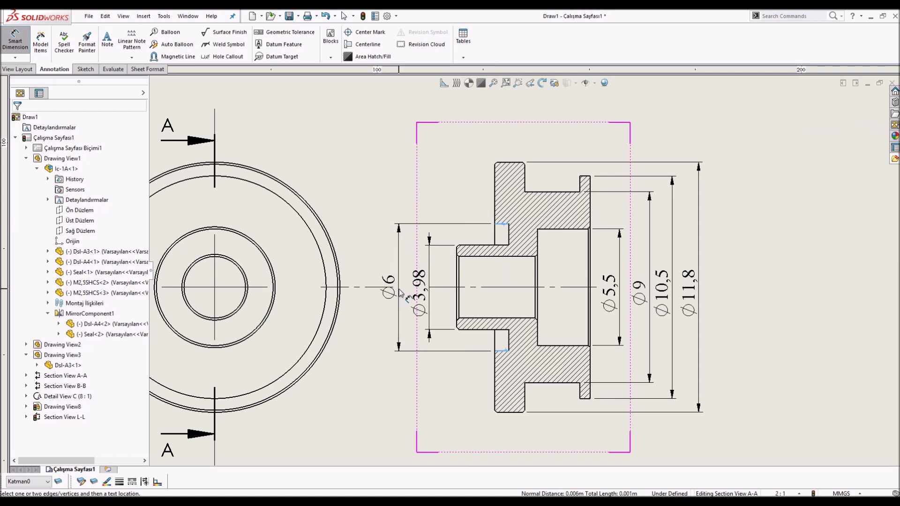
left_click(407, 293)
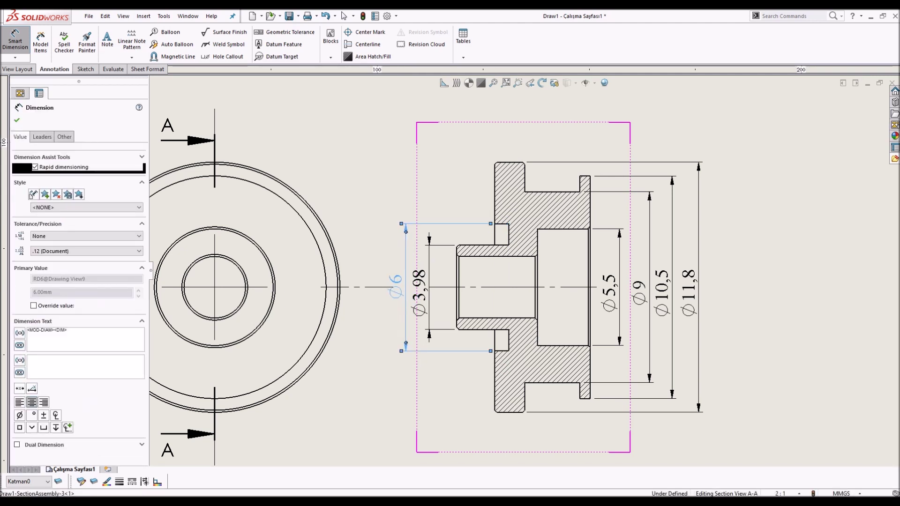
scroll(491, 301, "down", 1)
left_click(479, 237)
left_click(484, 300)
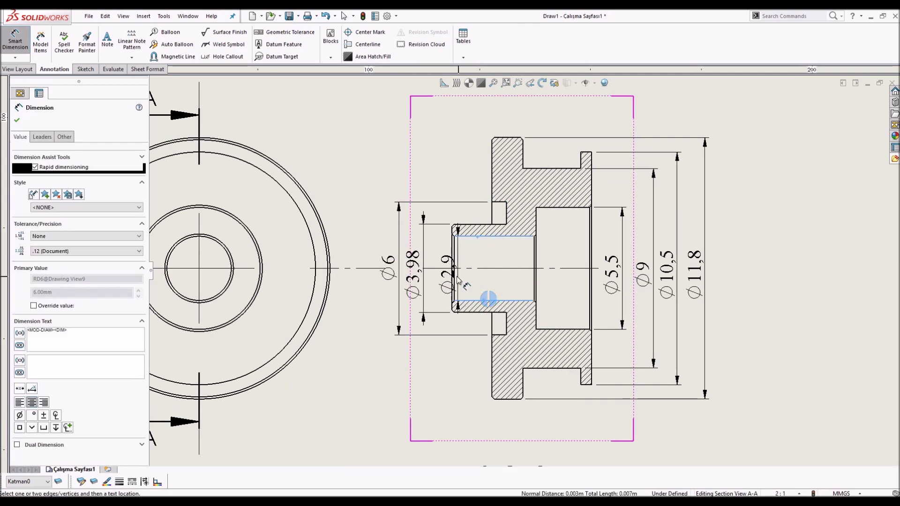
left_click(437, 281)
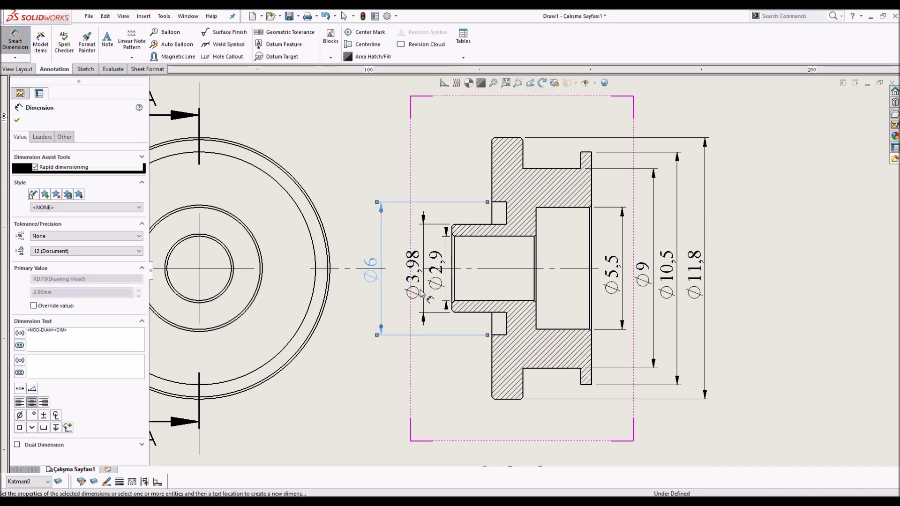
left_click(406, 286)
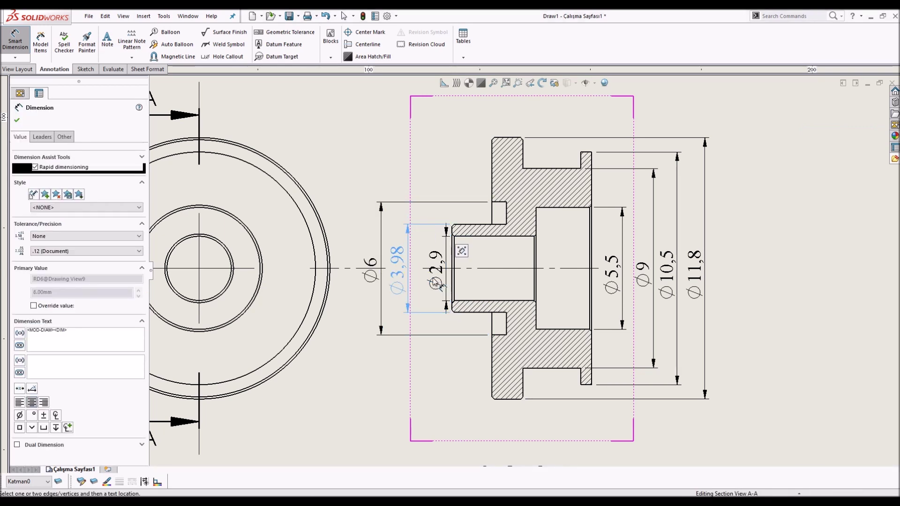
left_click_drag(447, 233, 432, 232)
left_click(452, 372)
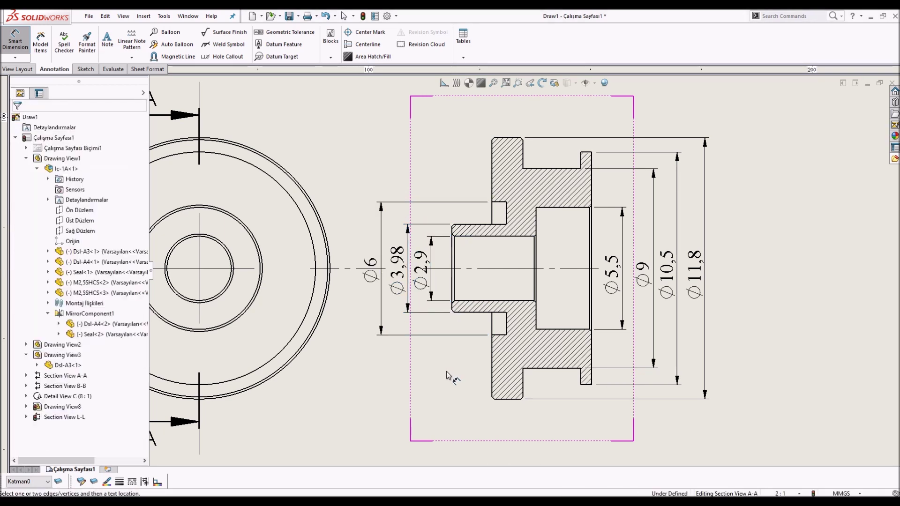
Discard the stray 0,5 groove width and 3,1 preview dimensions.
scroll(553, 245, "up", 3)
scroll(571, 246, "down", 3)
left_click(573, 202)
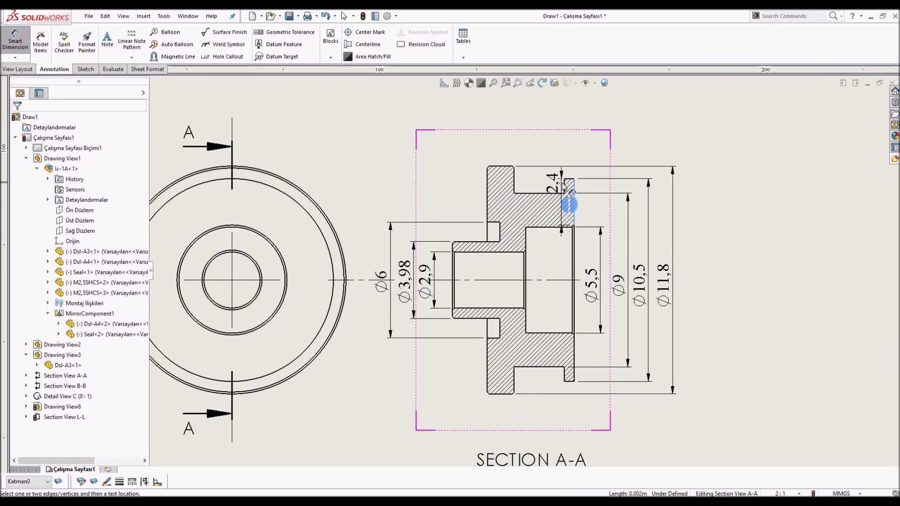
left_click(564, 187)
left_click(600, 143)
left_click(574, 188)
left_click(516, 181)
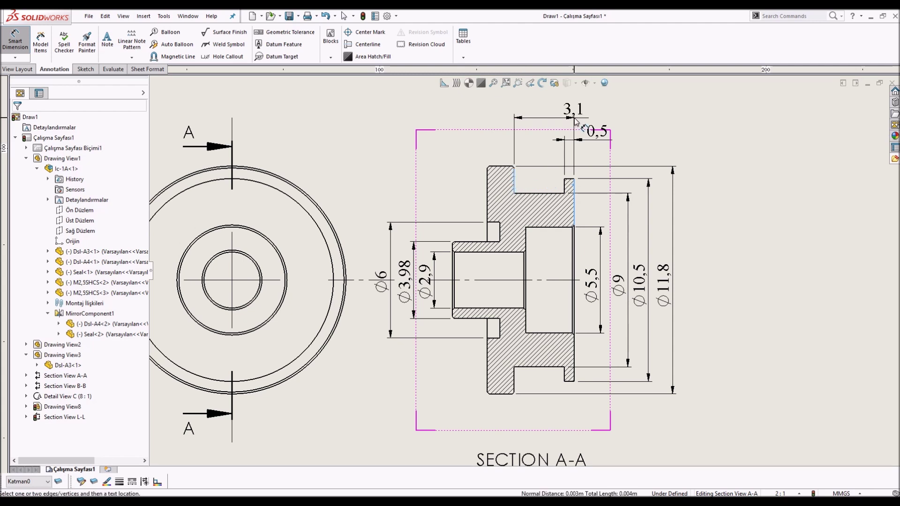
right_click(540, 117)
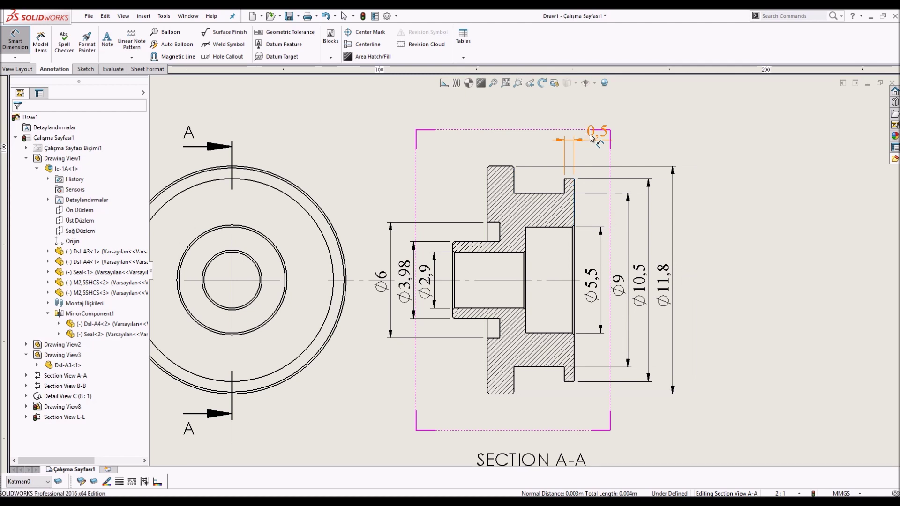
left_click(593, 134)
key("Escape")
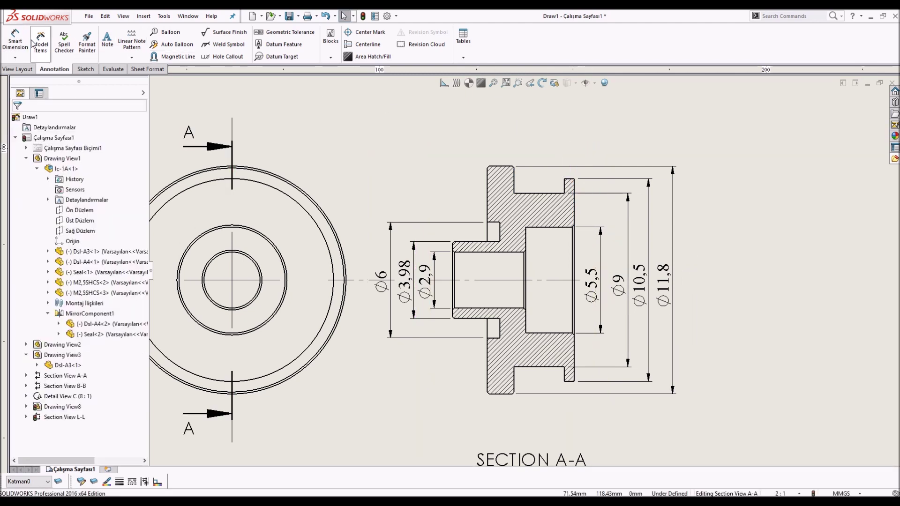
Dimension the stacked hub lengths 1,8, 2,45 and 3,2 above Section A-A.
left_click(15, 40)
left_click(453, 286)
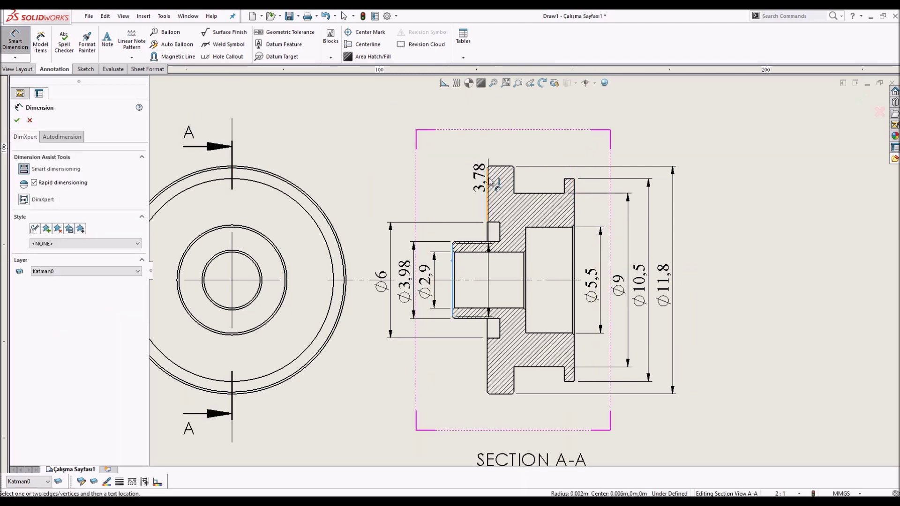
left_click(490, 181)
left_click(471, 145)
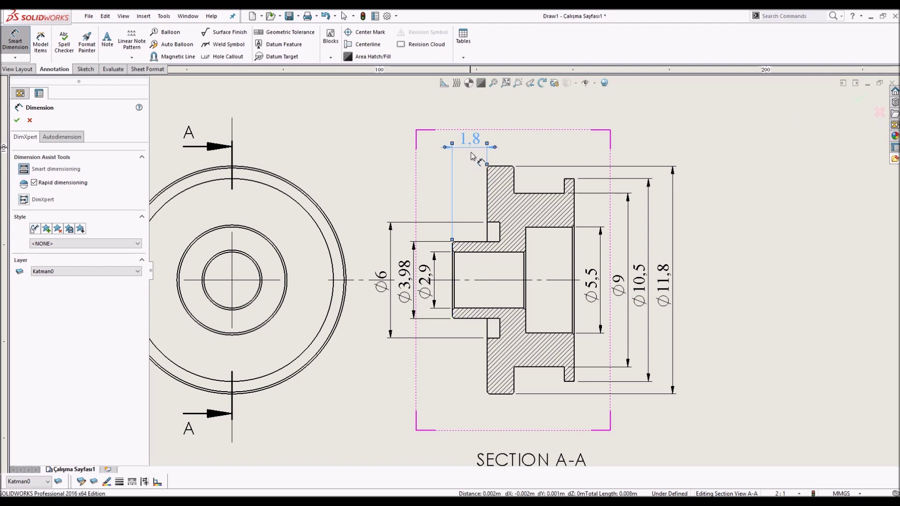
left_click(494, 239)
left_click(452, 265)
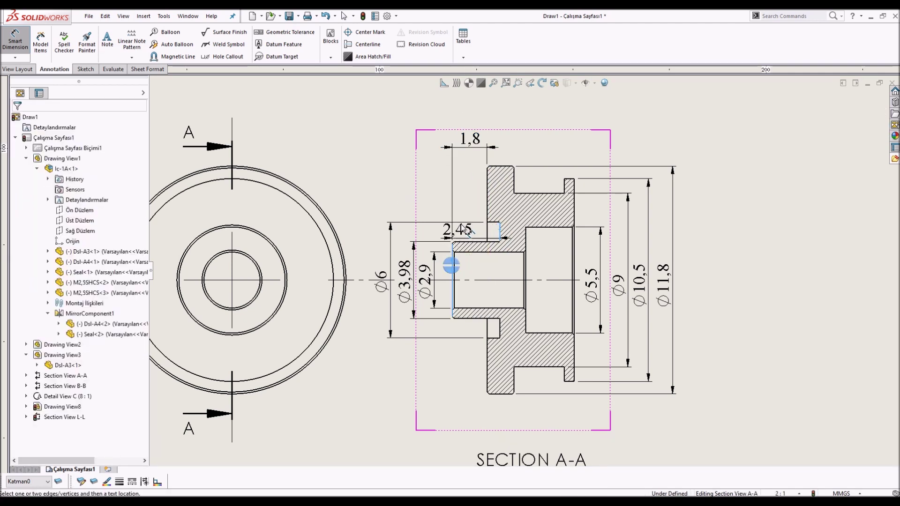
left_click(470, 111)
left_click(515, 181)
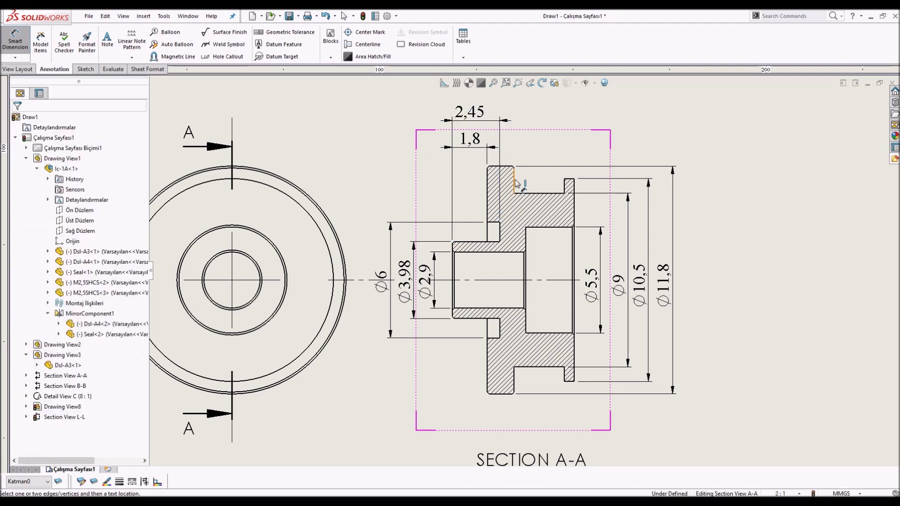
left_click(453, 275)
scroll(483, 112, "up", 2)
scroll(482, 136, "down", 3)
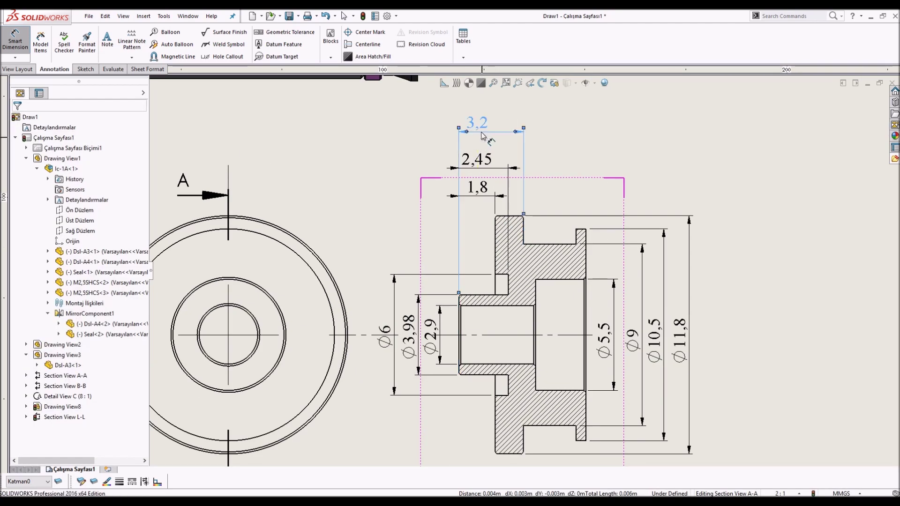
left_click(483, 123)
Move 2,45 closer to the part and flip the 2,45 and 1,8 arrows inward.
left_click(500, 205)
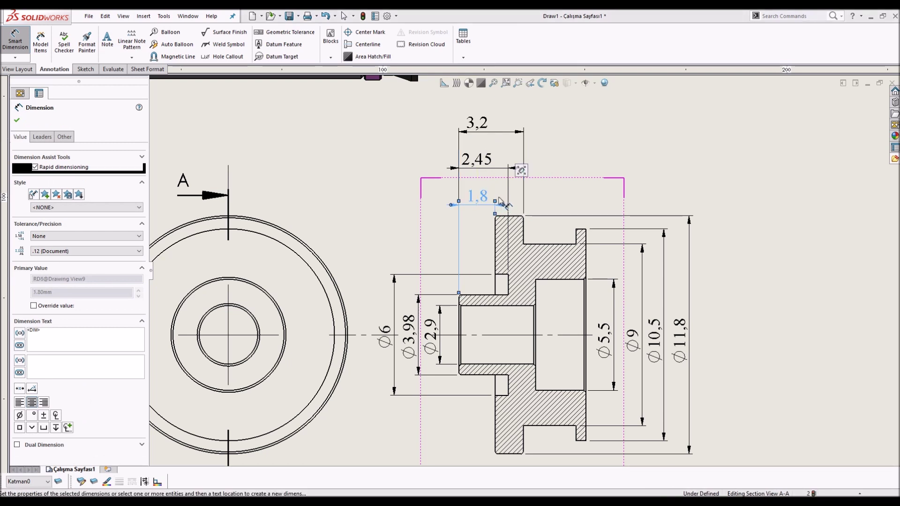
left_click_drag(452, 168, 452, 183)
left_click(451, 182)
left_click(451, 206)
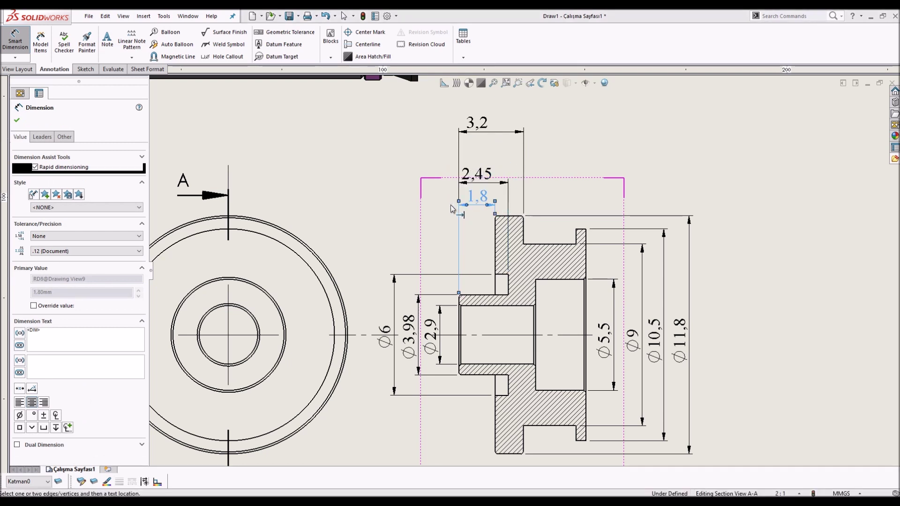
left_click(488, 132)
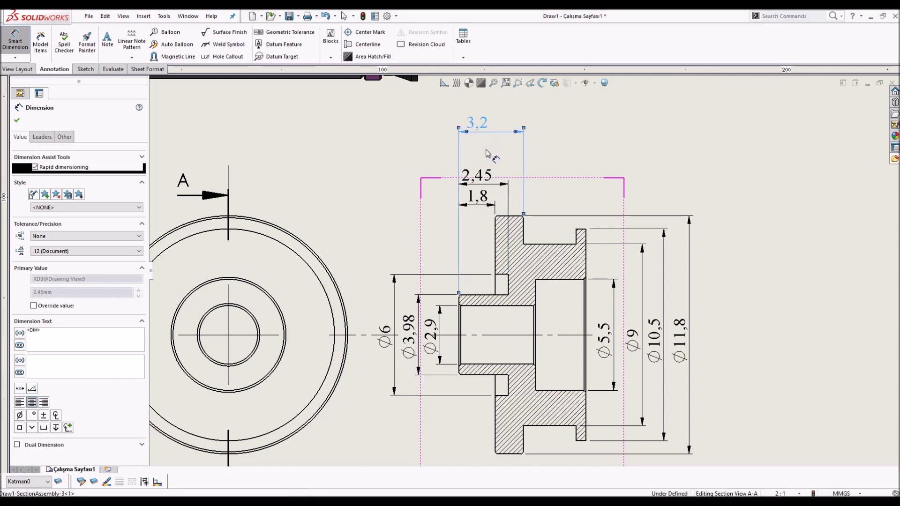
key("Escape")
Add the 5,8 overall length and 6,3 overall width dimensions.
left_click(577, 237)
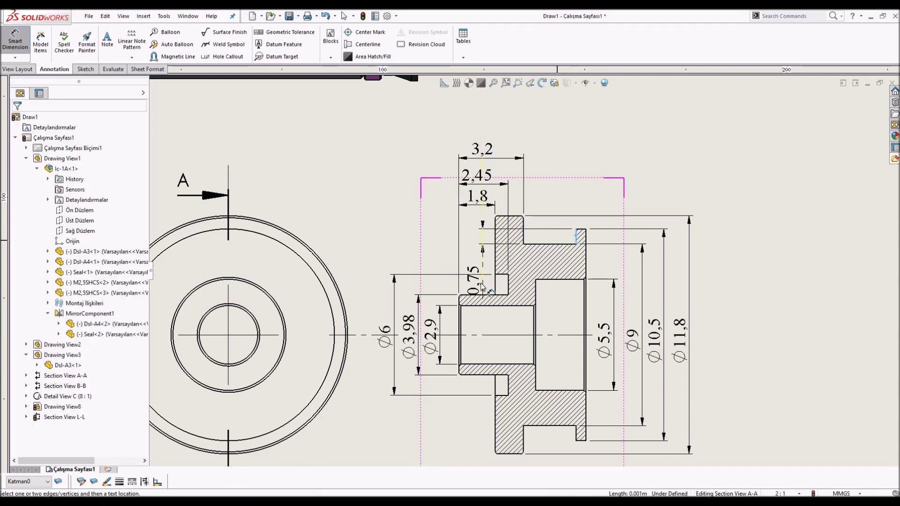
left_click(459, 299)
left_click(509, 137)
left_click(587, 255)
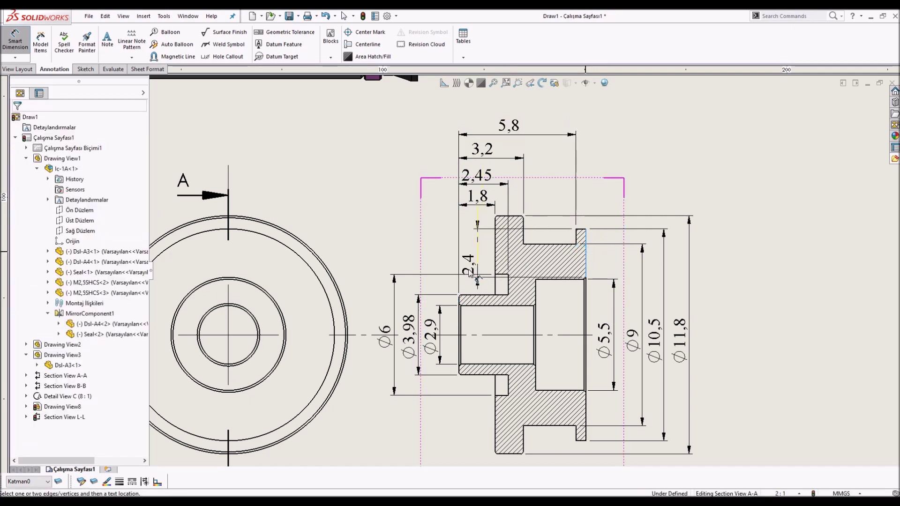
scroll(524, 221, "up", 5)
scroll(528, 239, "down", 4)
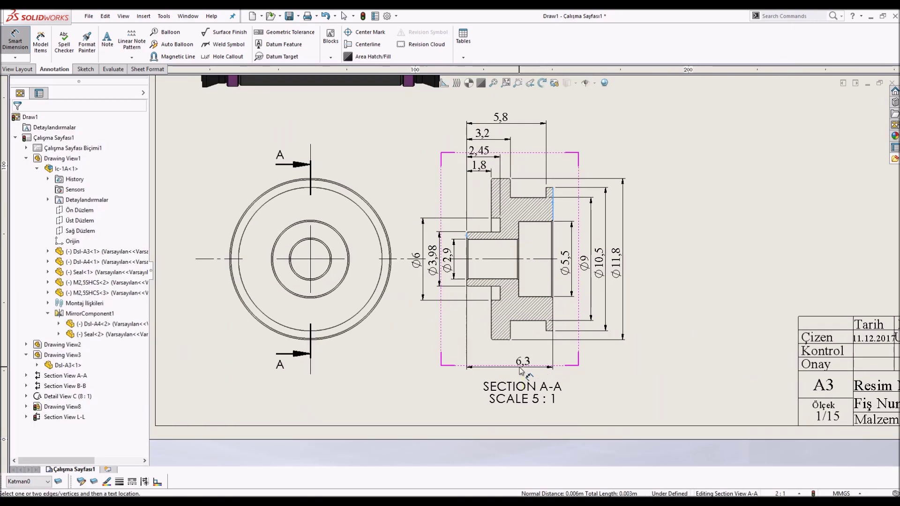
left_click(514, 371)
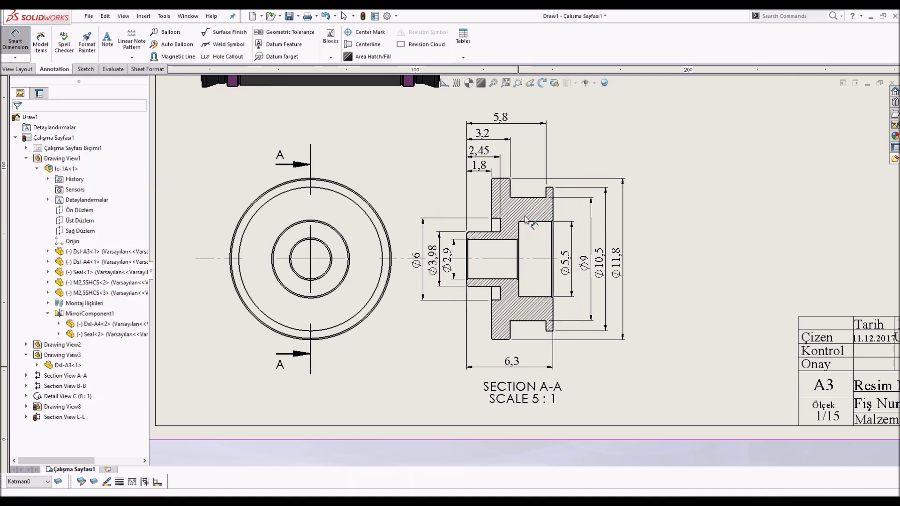
Dimension the 2,6 groove width and move 6,3 further below the section.
scroll(515, 390, "down", 2)
left_click(509, 307)
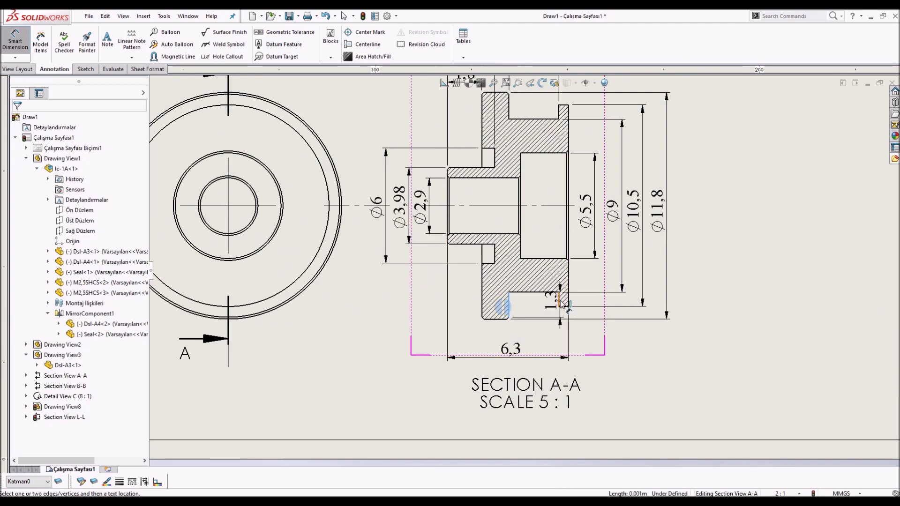
left_click(560, 300)
left_click(534, 332)
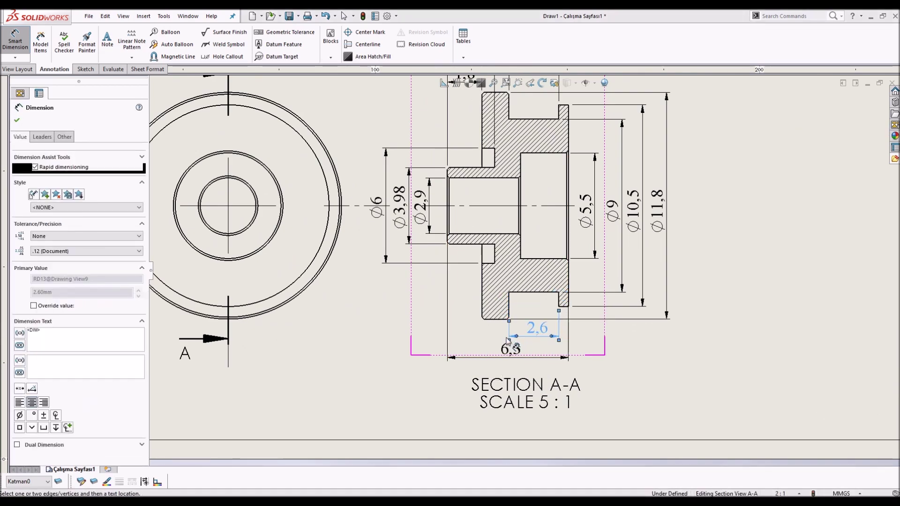
scroll(508, 341, "up", 3)
key("Escape")
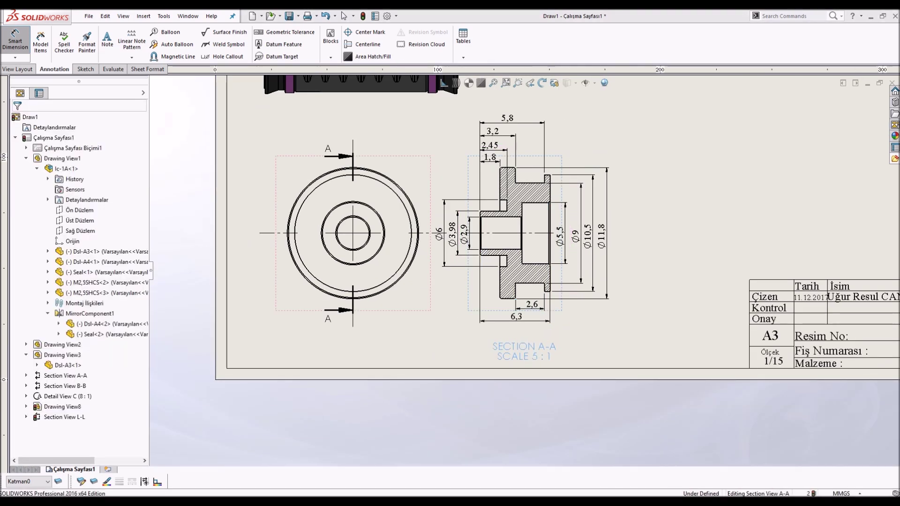
scroll(522, 313, "down", 3)
mouse_move(513, 319)
left_mouse_down()
mouse_move(513, 335)
mouse_move(533, 319)
left_mouse_up()
left_click(533, 319)
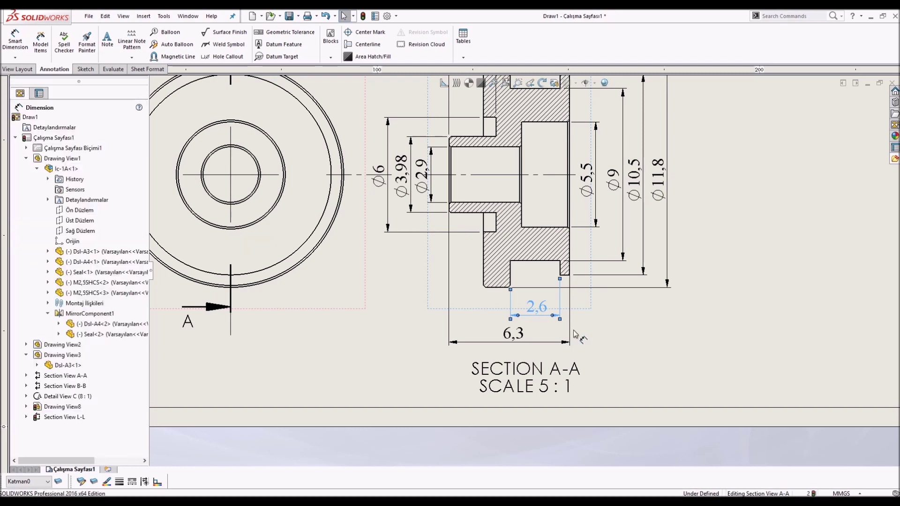
scroll(572, 330, "up", 5)
scroll(559, 221, "down", 5)
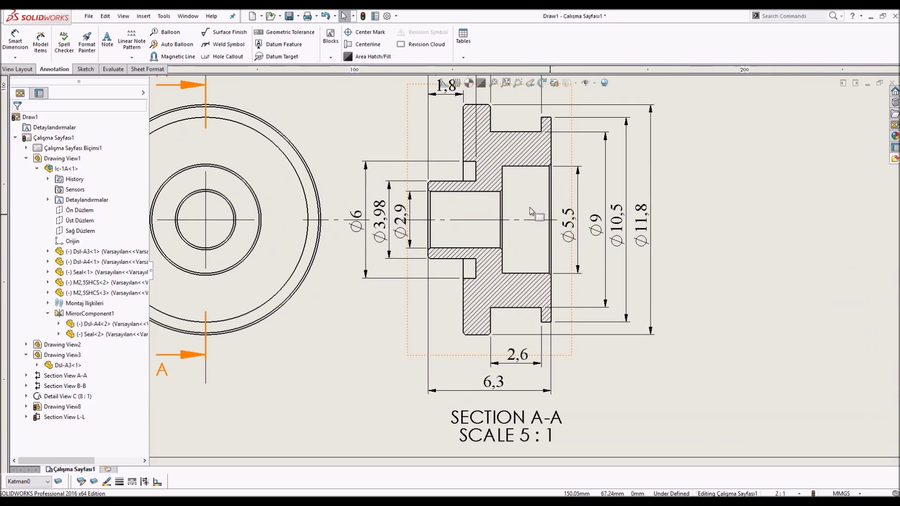
Add the 2,5 bore depth dimension, nudged slightly lower.
left_click(15, 41)
left_click(552, 149)
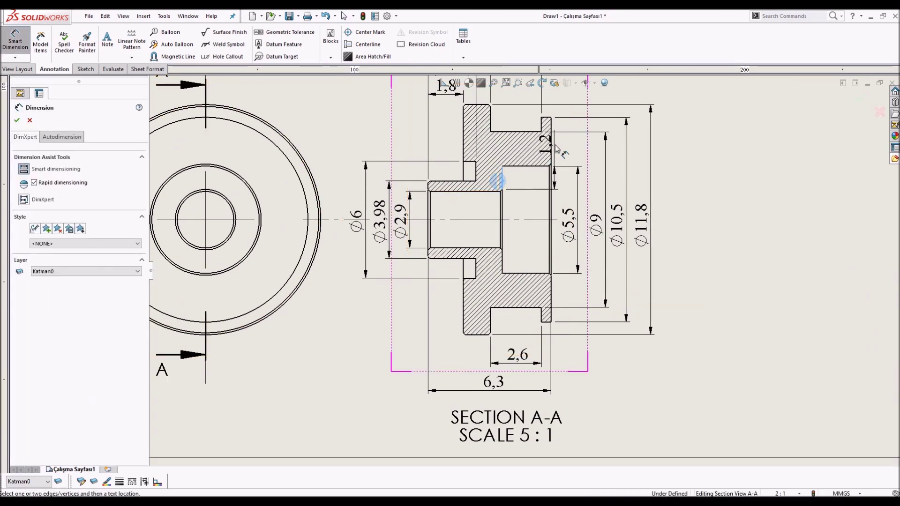
left_click(498, 182)
left_click(560, 186)
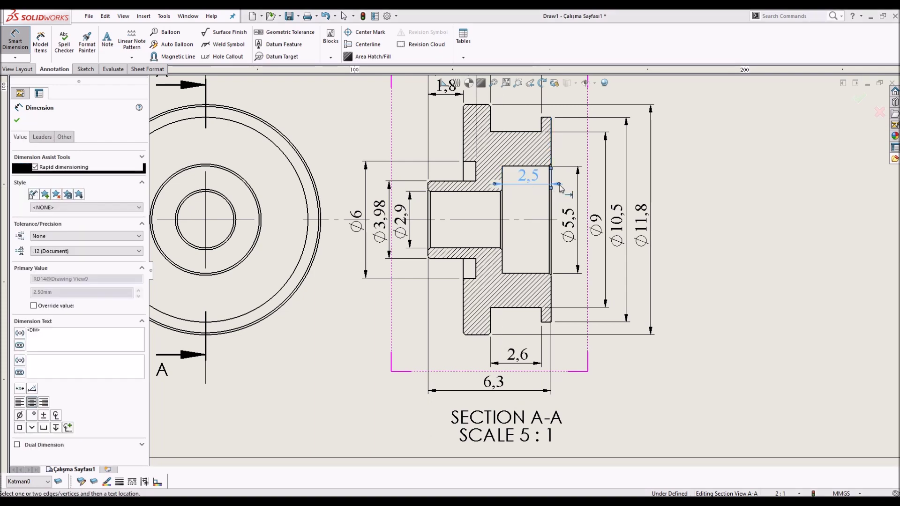
left_click_drag(526, 180, 525, 190)
left_click(683, 302)
scroll(682, 301, "up", 3)
scroll(529, 226, "down", 1)
scroll(529, 226, "up", 2)
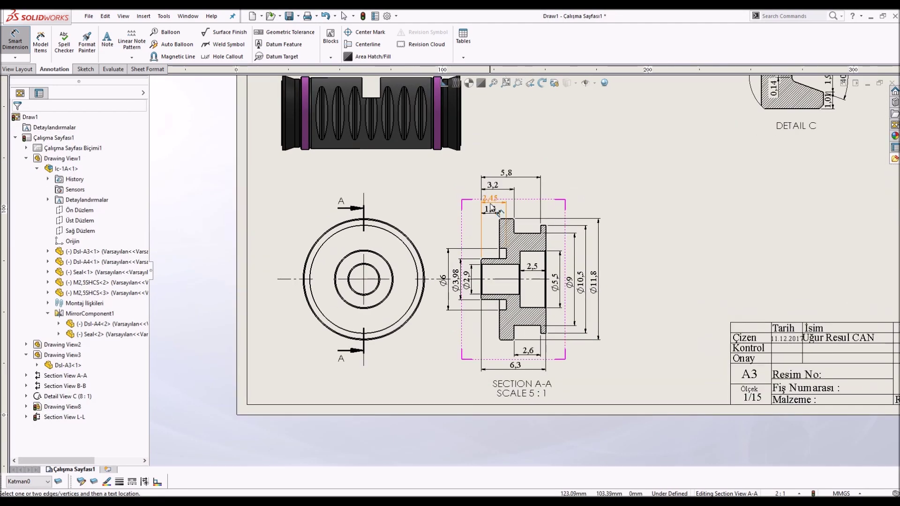
scroll(501, 235, "up", 1)
scroll(578, 258, "down", 2)
key("Escape")
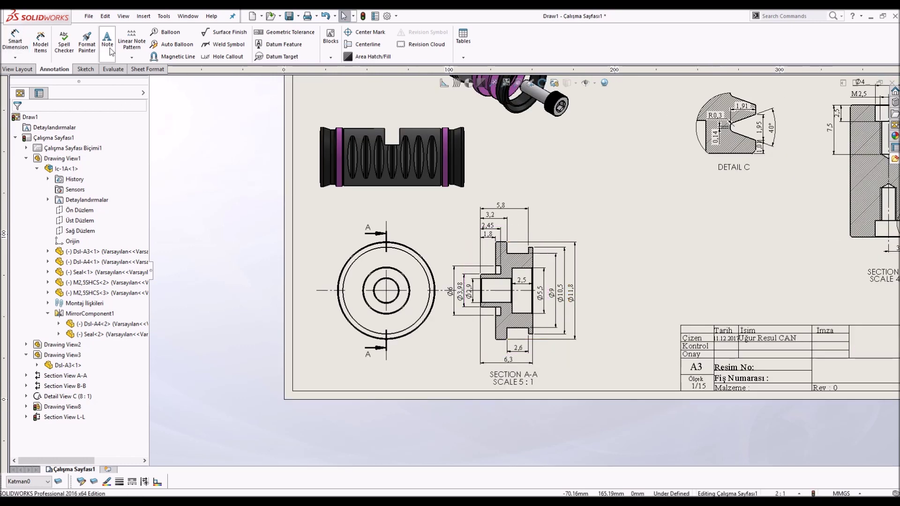
Place a '2-' note above the seal's front view.
left_click(320, 216)
type("2-")
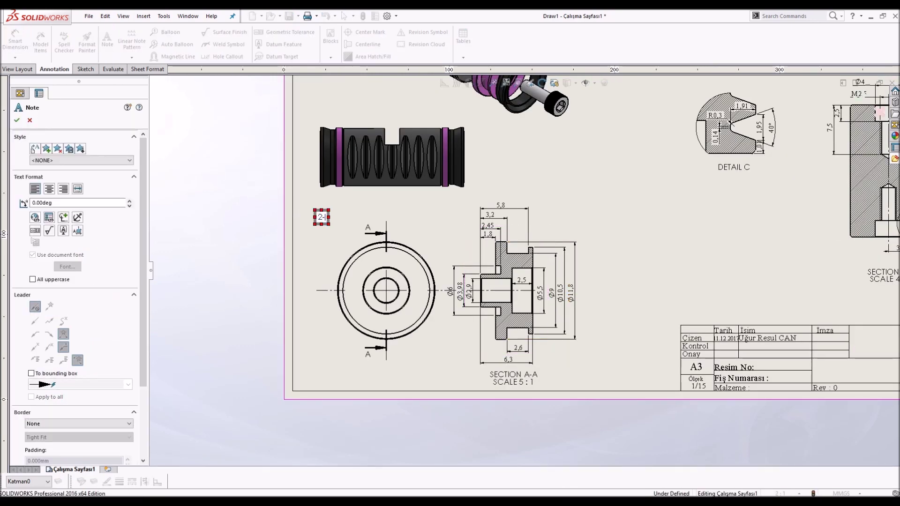
key("Escape")
scroll(268, 235, "down", 2)
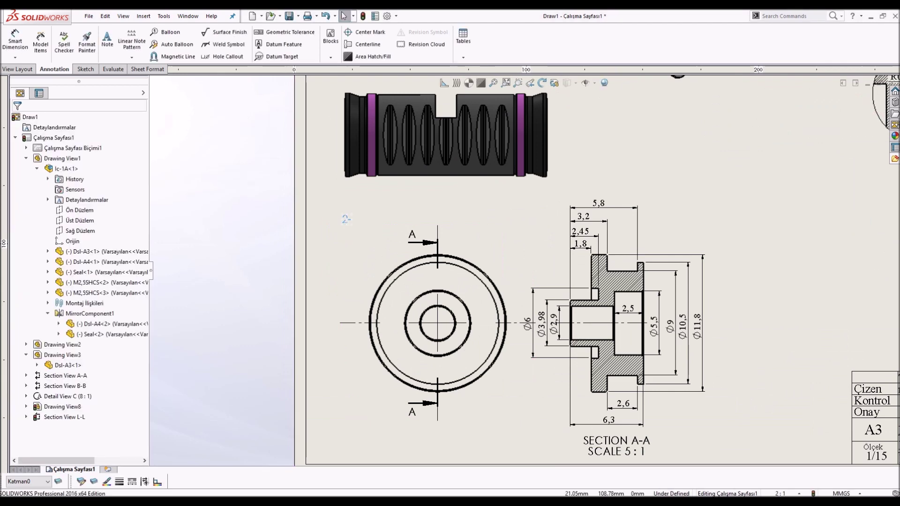
key("z")
Copy another annotation's formatting onto the '2-' note with Format Painter.
left_click(93, 50)
scroll(627, 171, "up", 2)
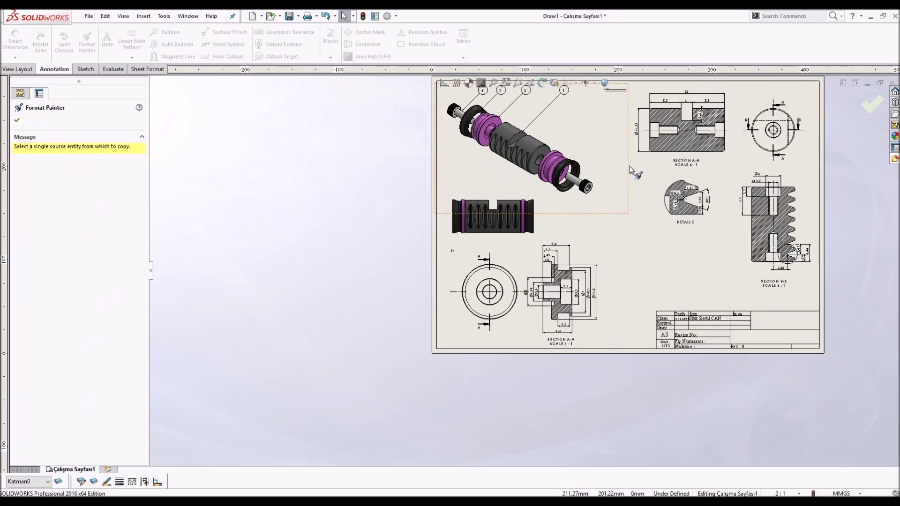
scroll(627, 170, "up", 1)
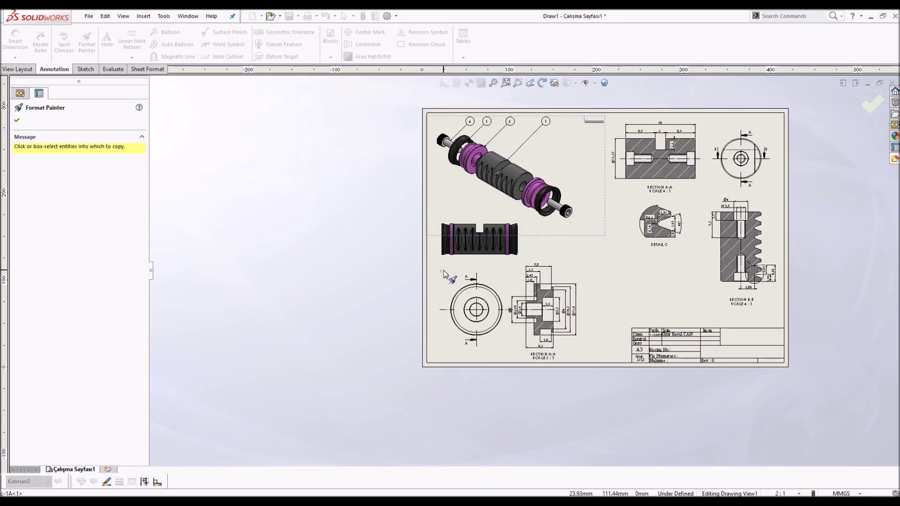
left_click(444, 275)
scroll(457, 277, "down", 3)
key("Escape")
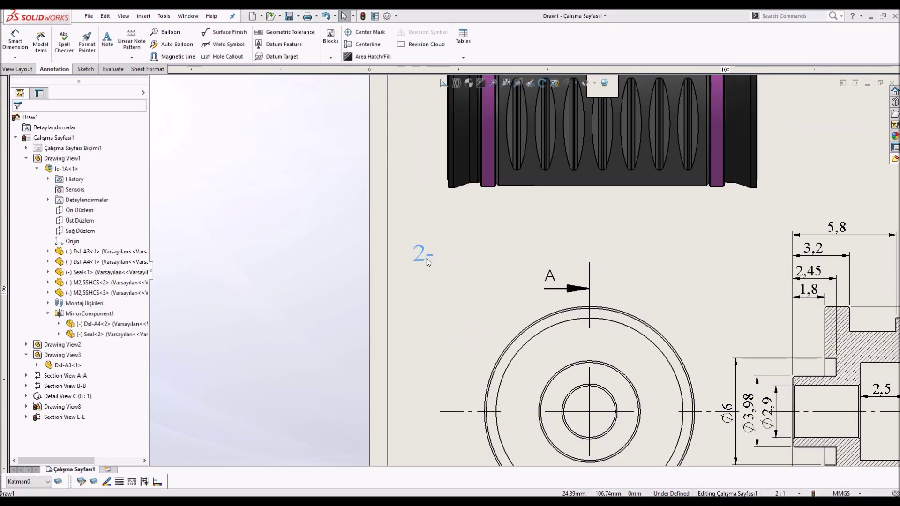
Sketch a straight line under the '2-' label.
left_click(427, 261)
left_click(84, 69)
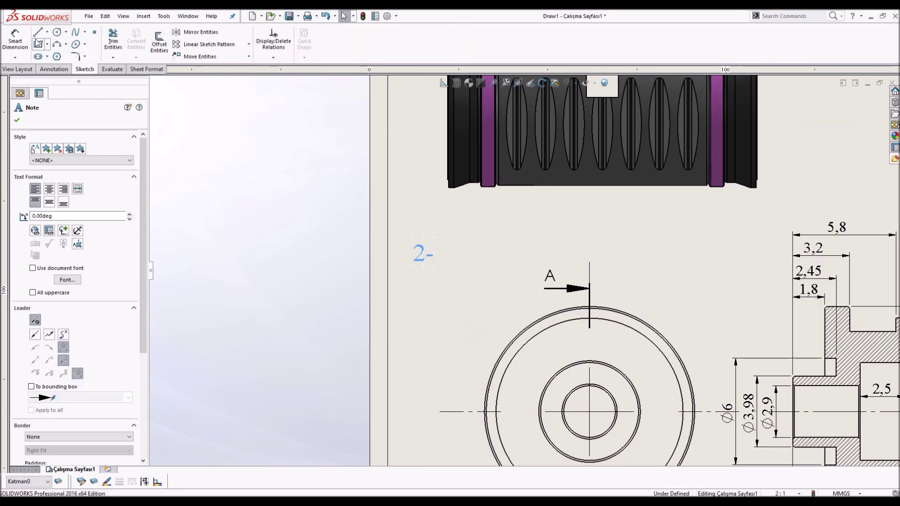
left_click(37, 32)
left_click(416, 266)
left_click(525, 265)
key("Escape")
Offset the underline to make a double underline.
left_click(467, 266)
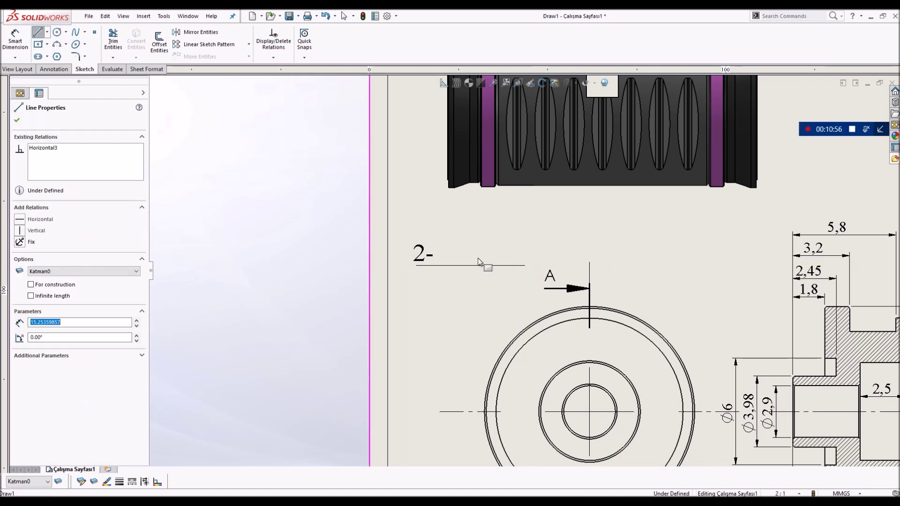
left_click(165, 57)
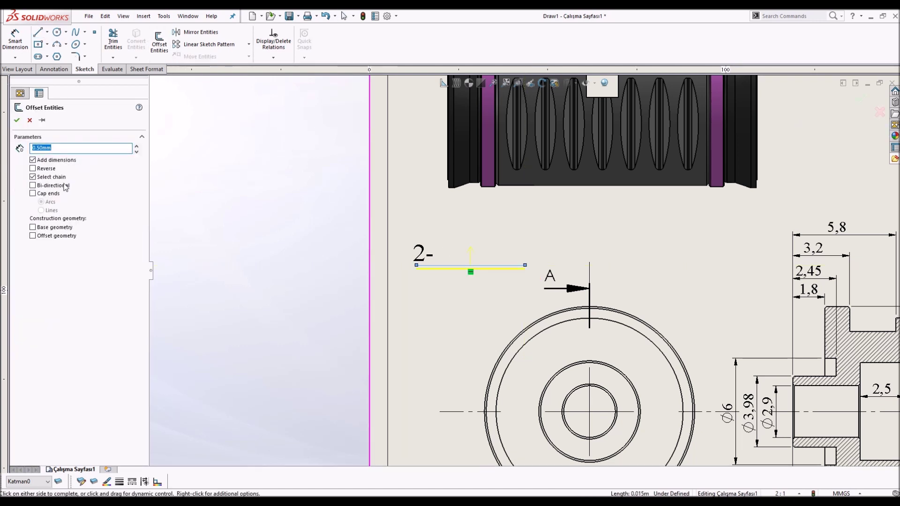
left_click(17, 120)
scroll(470, 306, "up", 3)
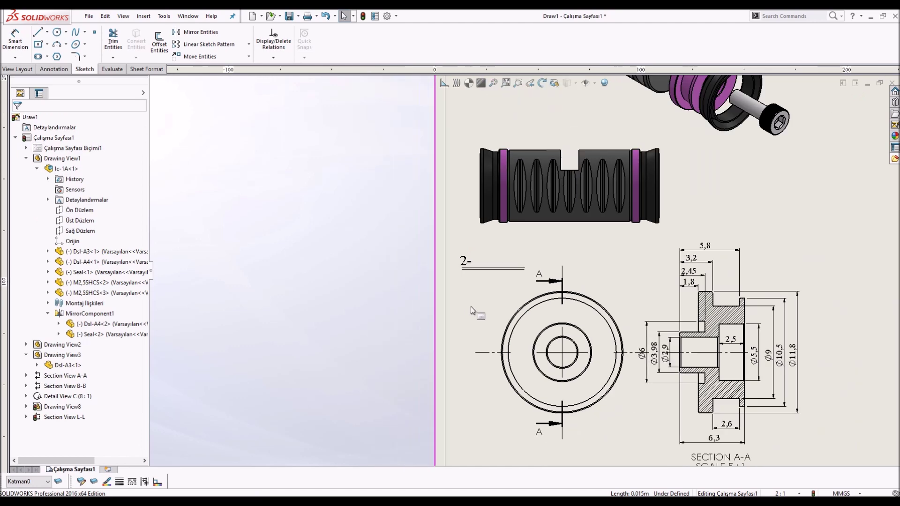
scroll(471, 306, "up", 2)
scroll(650, 344, "down", 2)
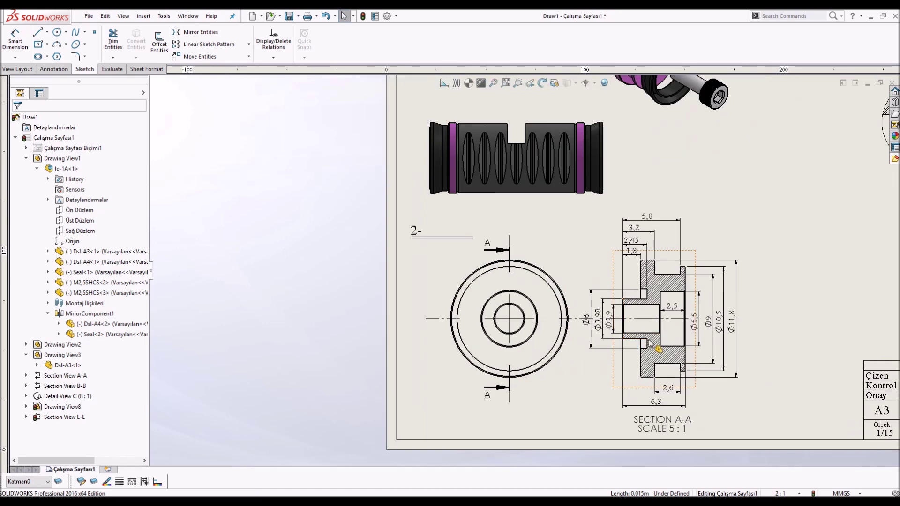
Place a surface finish symbol beside the '2-' label.
left_click(35, 69)
left_click(69, 70)
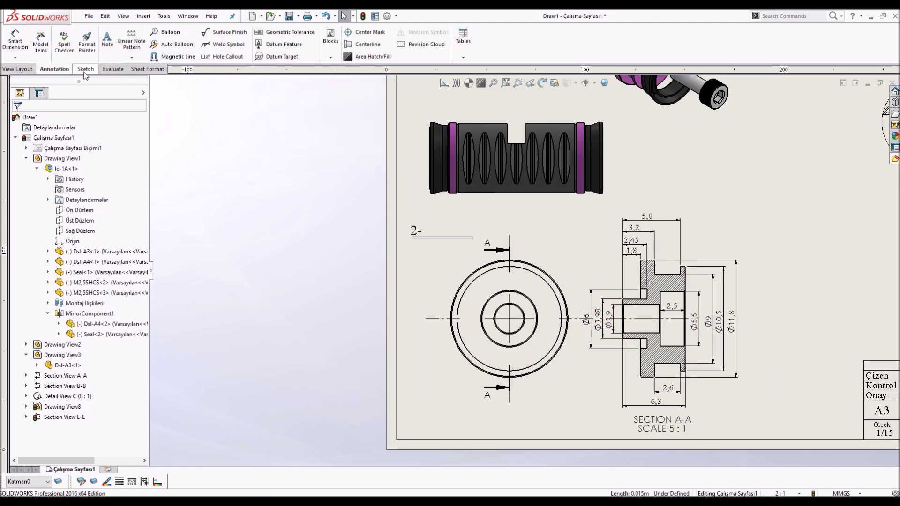
left_click(225, 32)
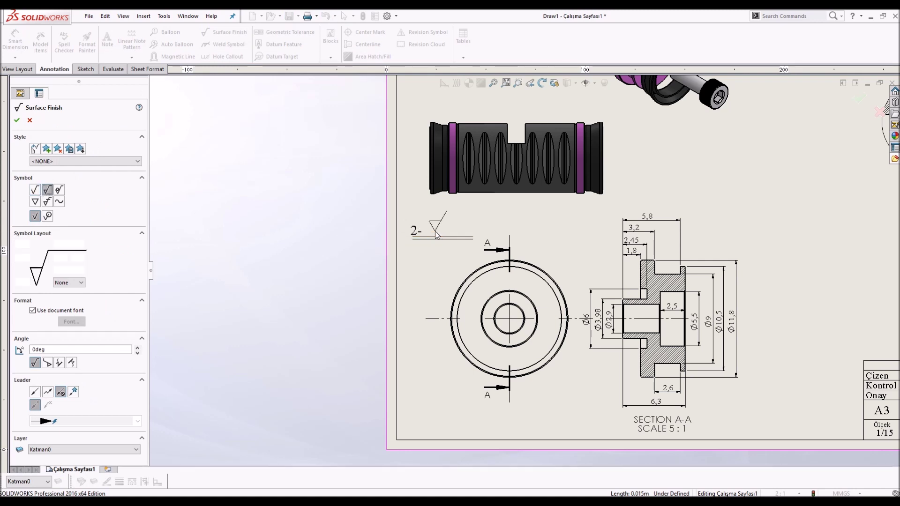
left_click(436, 234)
key("Escape")
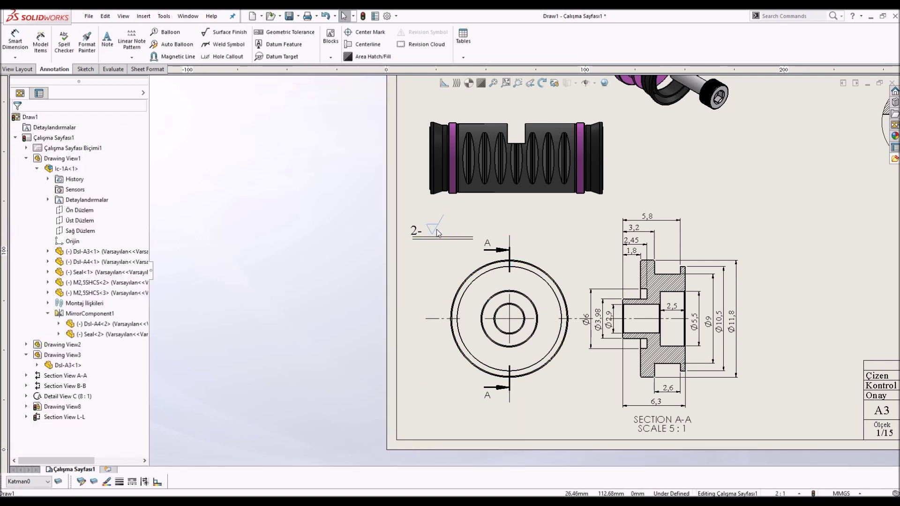
left_click(438, 233)
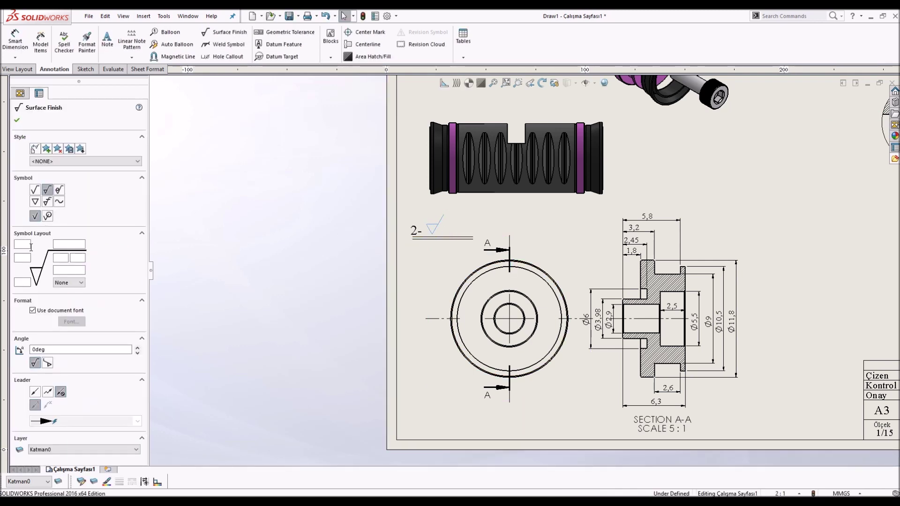
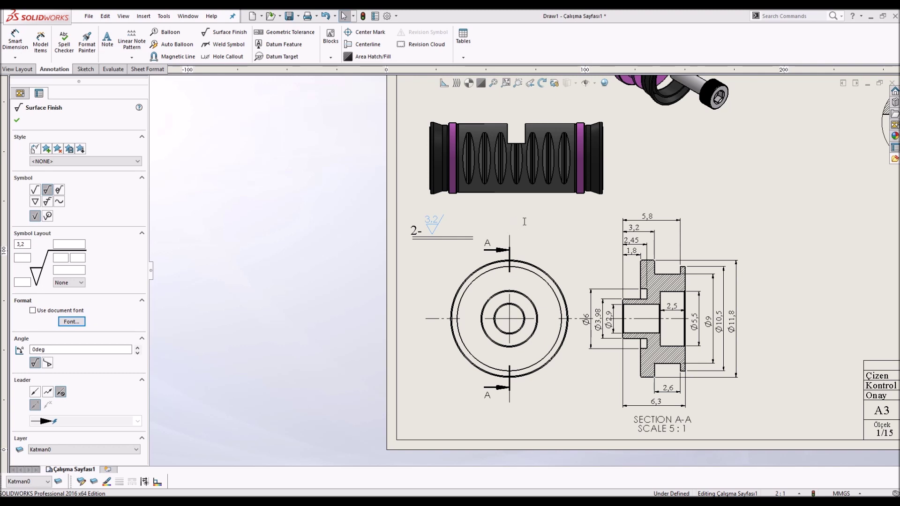
Finish placing the 3,2 surface finish symbol beside the 2- note.
scroll(415, 221, "down", 3)
key("Escape")
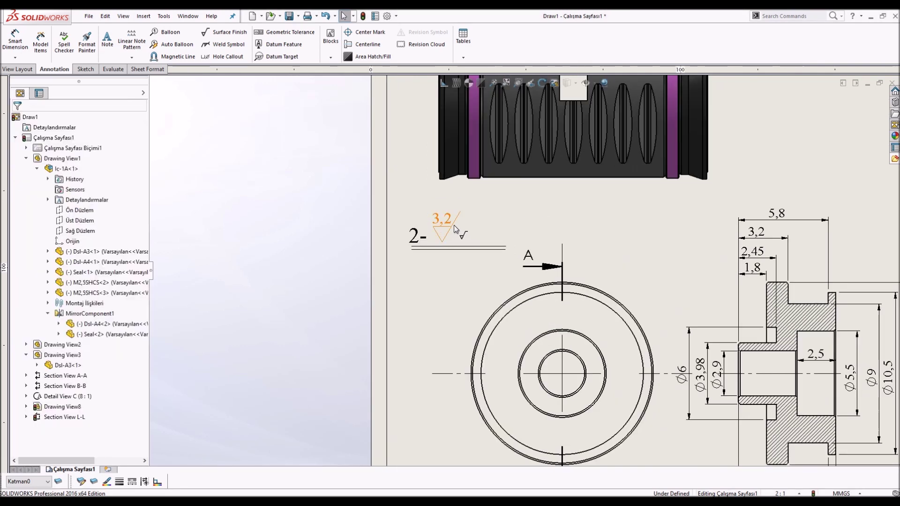
left_click(468, 229)
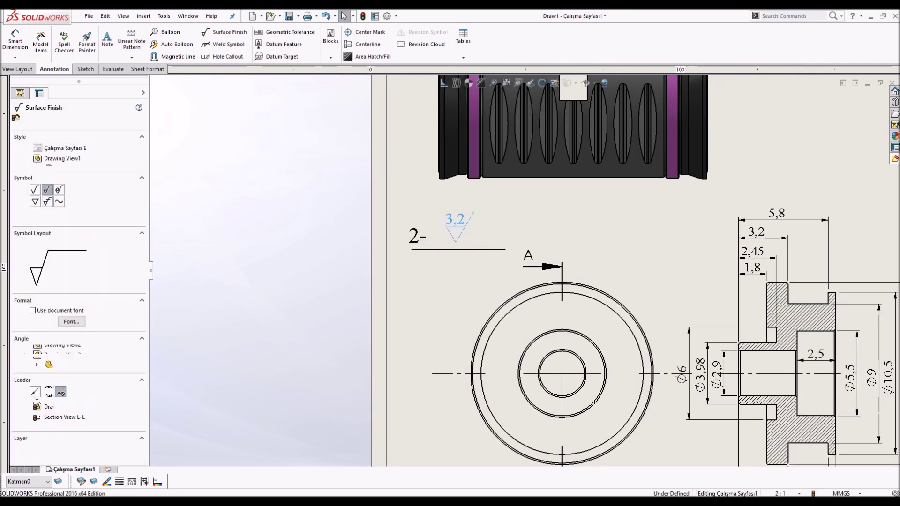
key("Escape")
Move the SECTION B-B label slightly up, closer to its view.
scroll(508, 270, "up", 3)
scroll(507, 270, "up", 2)
scroll(683, 298, "down", 3)
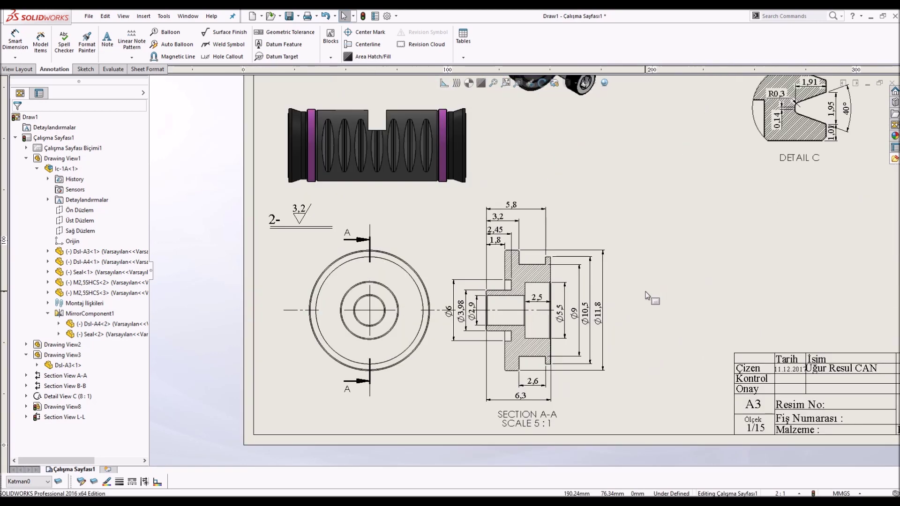
scroll(645, 291, "up", 2)
scroll(538, 288, "down", 2)
scroll(577, 272, "up", 2)
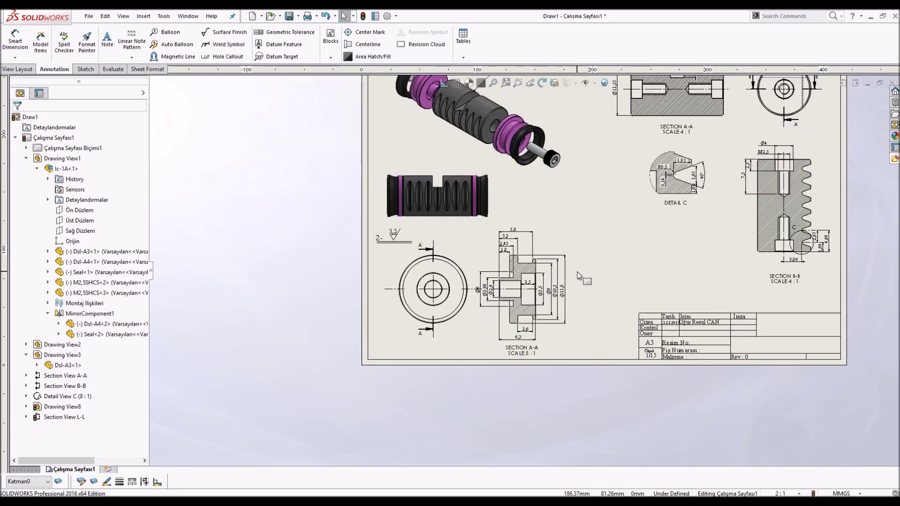
scroll(609, 281, "up", 1)
scroll(679, 295, "down", 2)
scroll(689, 298, "down", 2)
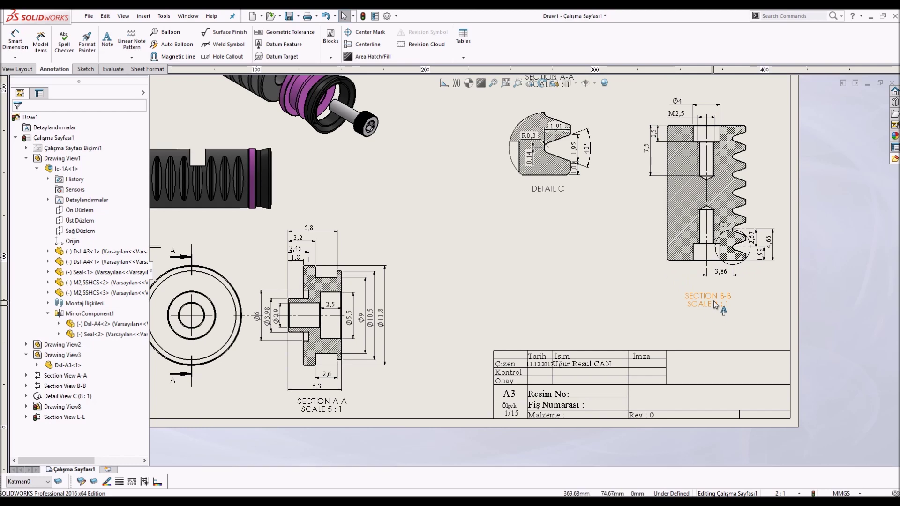
left_click_drag(689, 298, 689, 287)
left_click(539, 277)
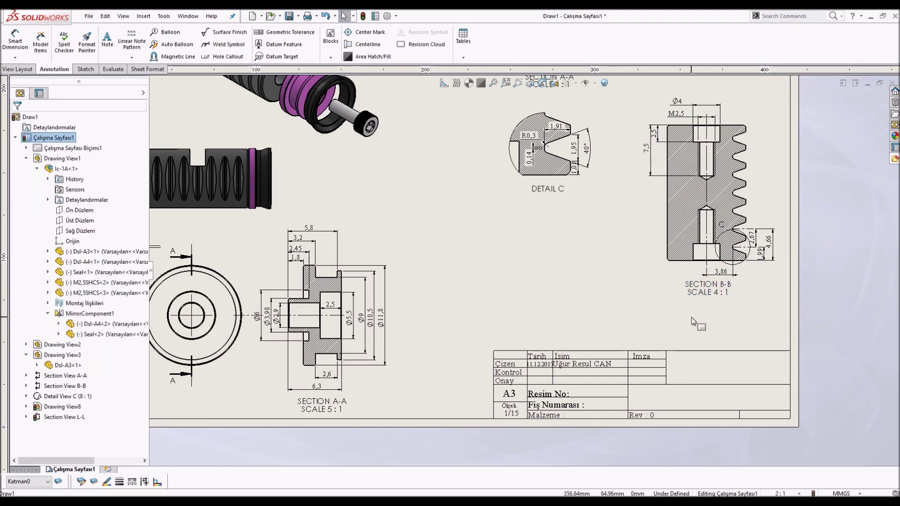
scroll(539, 277, "up", 3)
scroll(535, 280, "down", 1)
scroll(536, 280, "down", 1)
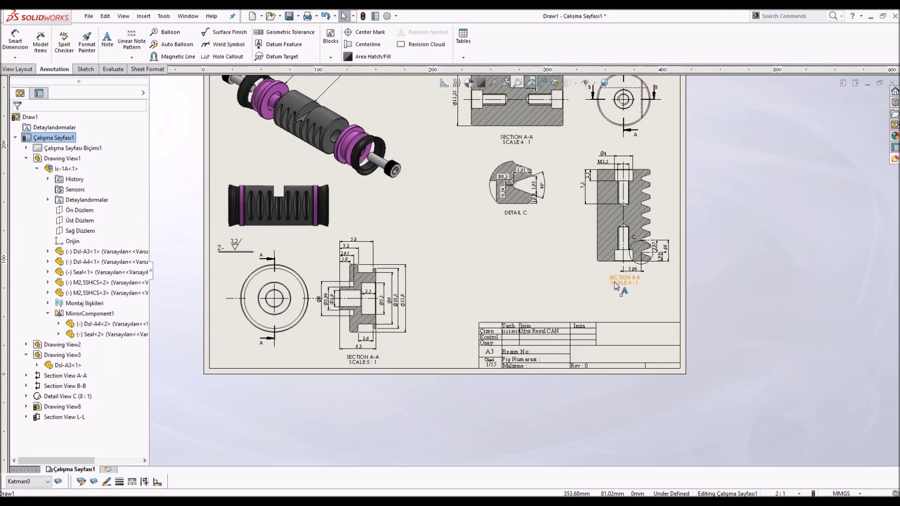
scroll(539, 300, "down", 1)
Sketch a horizontal line above the title block out to the sheet border.
key("l")
scroll(542, 328, "down", 2)
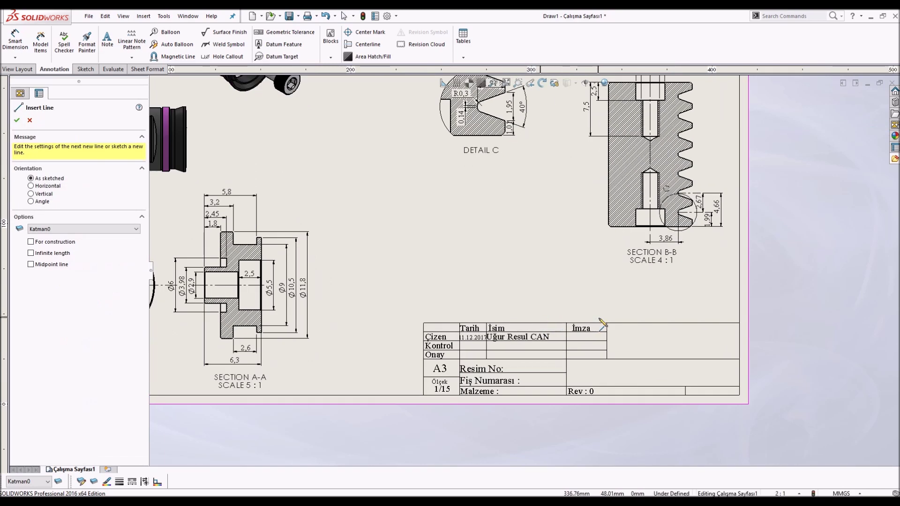
left_click(486, 275)
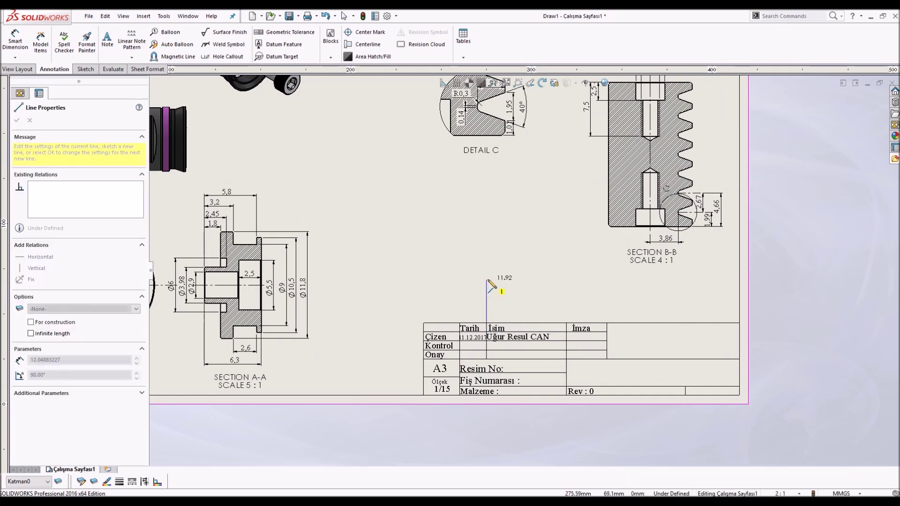
left_click(740, 277)
key("Escape")
Sketch the frame's left vertical edge and a bottom horizontal line to the border.
key("l")
scroll(489, 323, "down", 2)
left_click(486, 257)
left_click(486, 313)
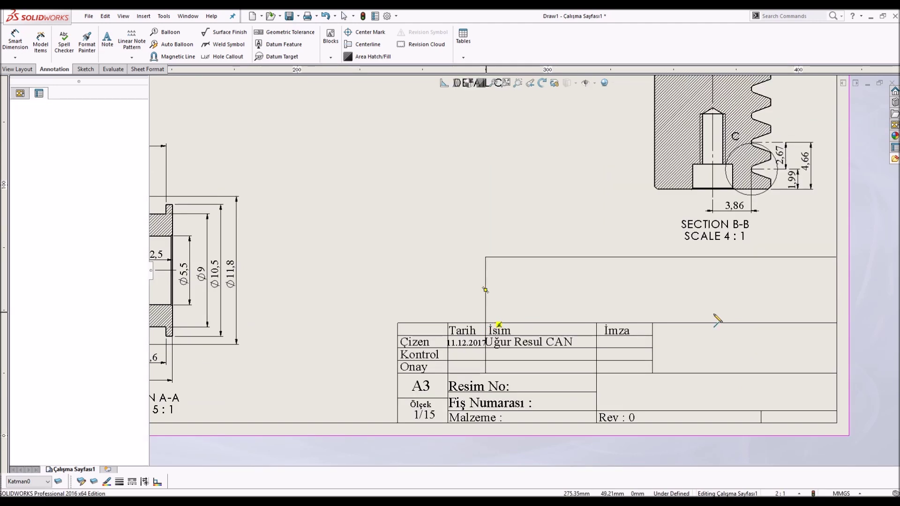
left_click(837, 313)
key("Escape")
Dimension the spacing between the horizontal frame lines to 3 mm.
key("d")
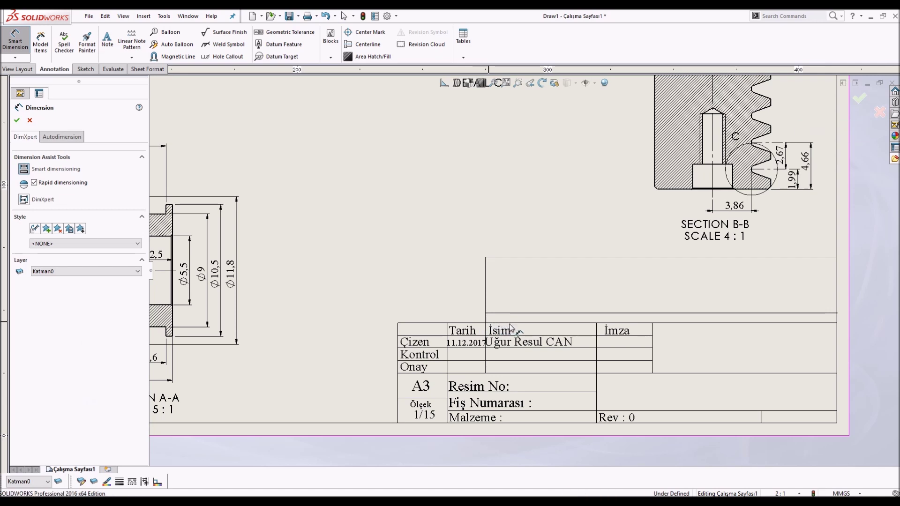
left_click(507, 313)
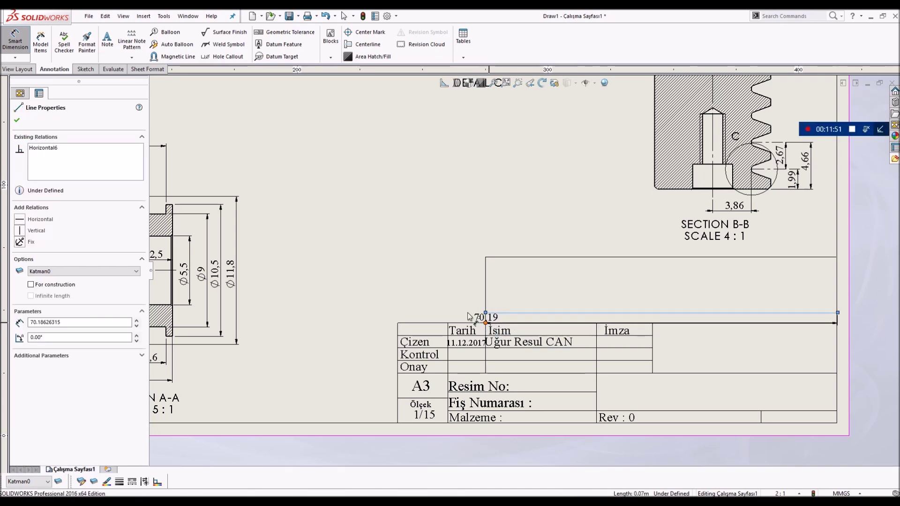
left_click(469, 323)
left_click(440, 310)
type("3")
key("Return")
key("Escape")
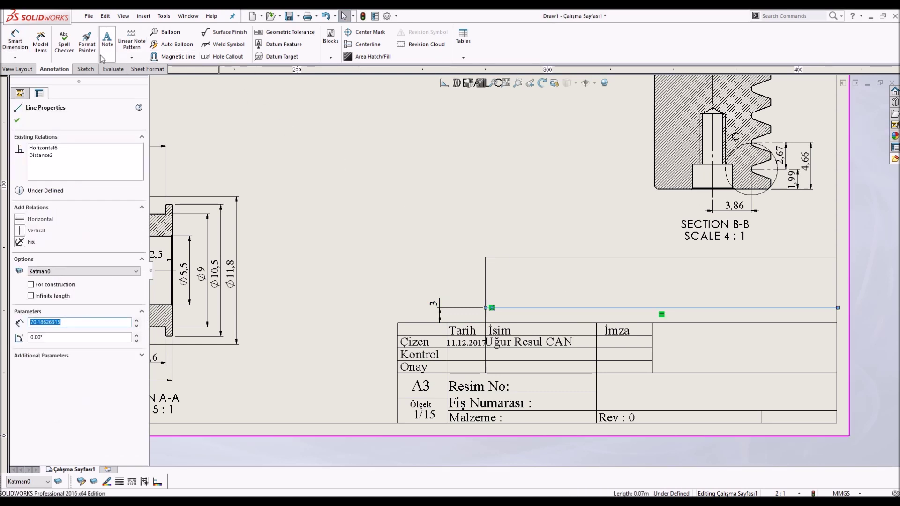
left_click(96, 69)
Offset the row line twice to create two more table rows.
left_click(154, 49)
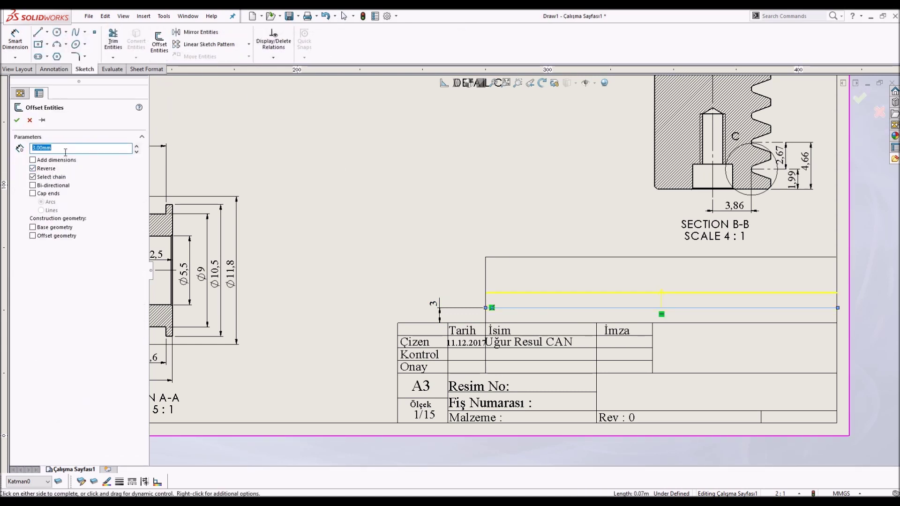
key("Return")
left_click(514, 292)
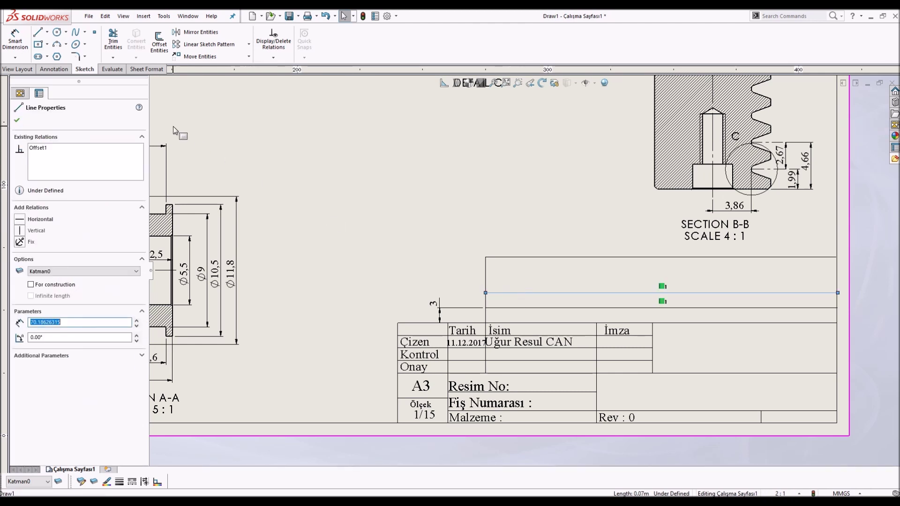
left_click(151, 51)
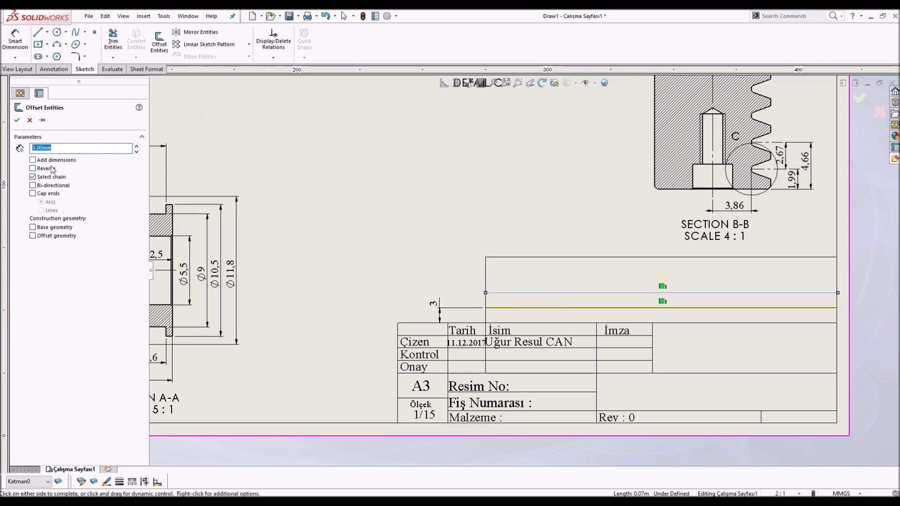
key("Return")
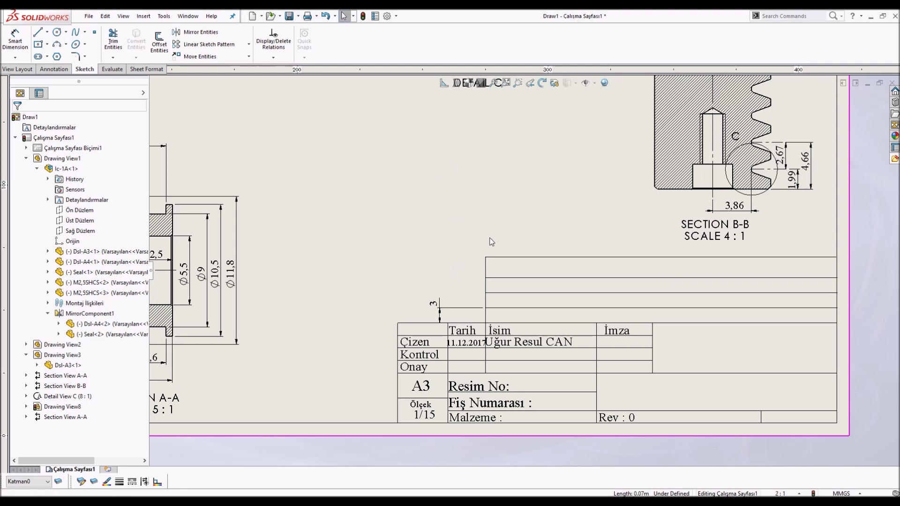
Set the row spacing to 3 mm, then delete both spacing dimensions.
left_click(28, 44)
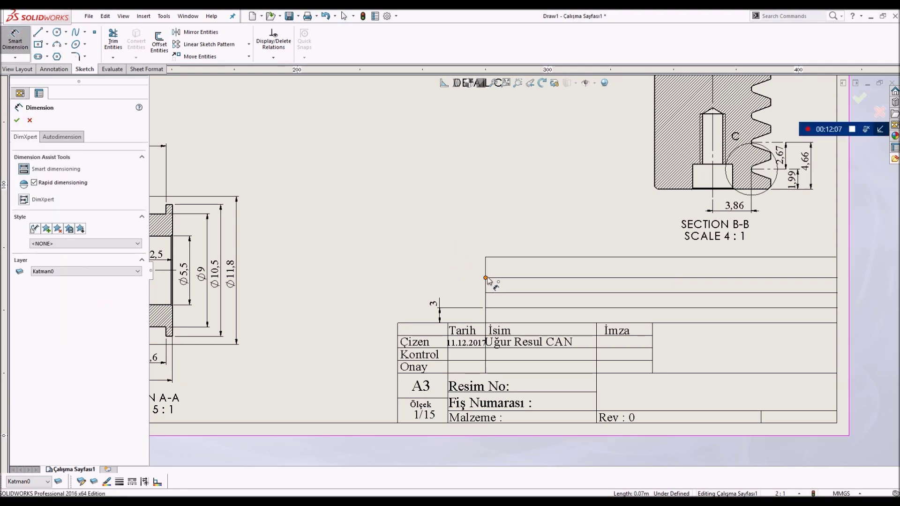
left_click(485, 278)
left_click(485, 257)
left_click(464, 270)
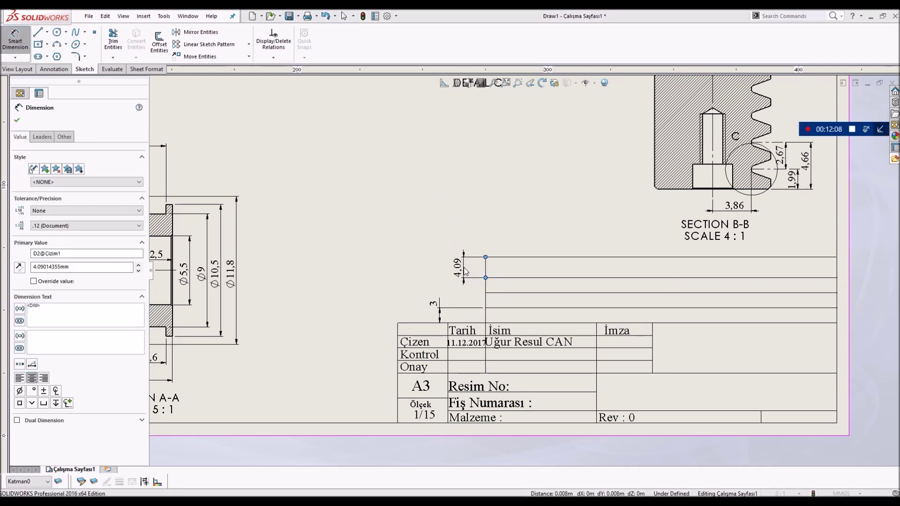
type("3")
key("Return")
key("Escape")
left_click_drag(440, 308, 440, 309)
key("Delete")
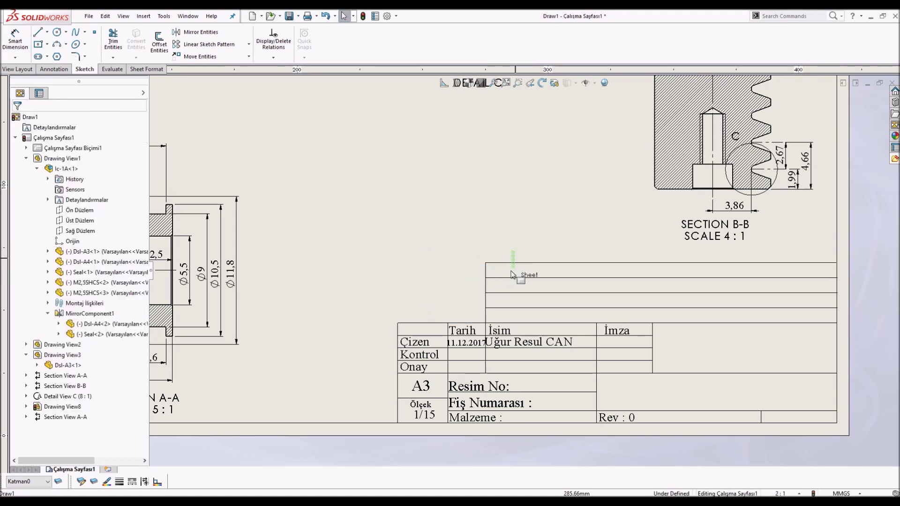
Draw a vertical column divider near the table's left edge.
left_click_drag(515, 253, 476, 328)
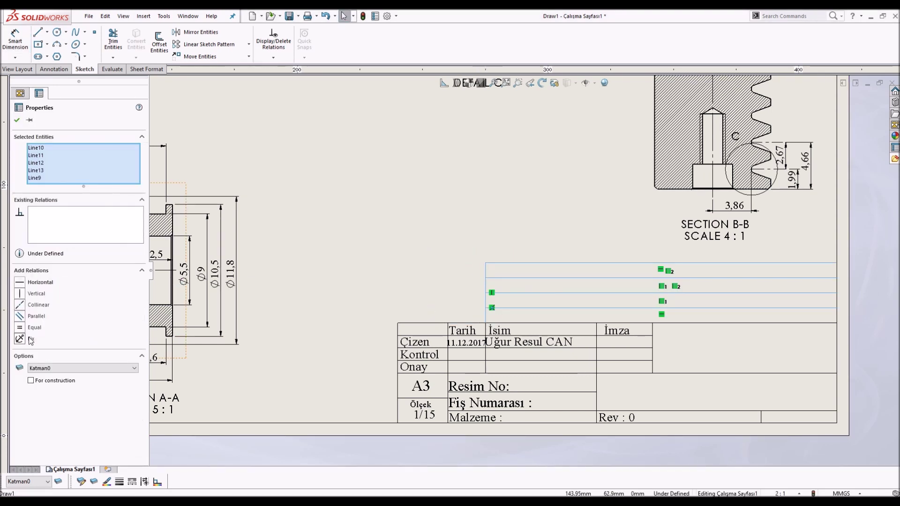
key("Escape")
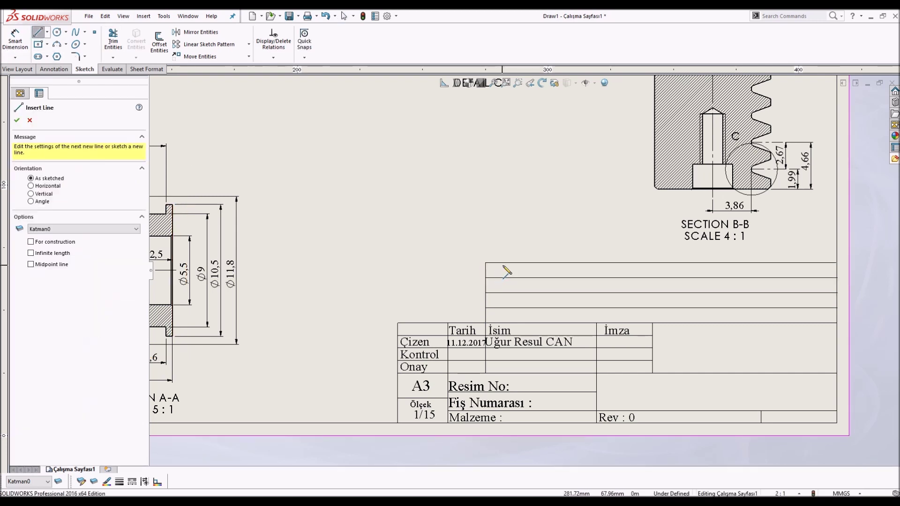
left_click_drag(509, 263, 509, 323)
key("Escape")
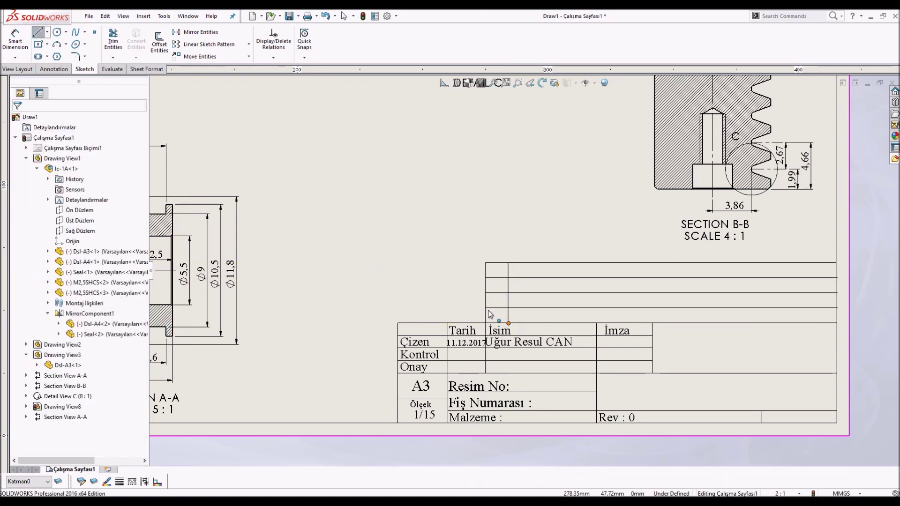
left_click(60, 70)
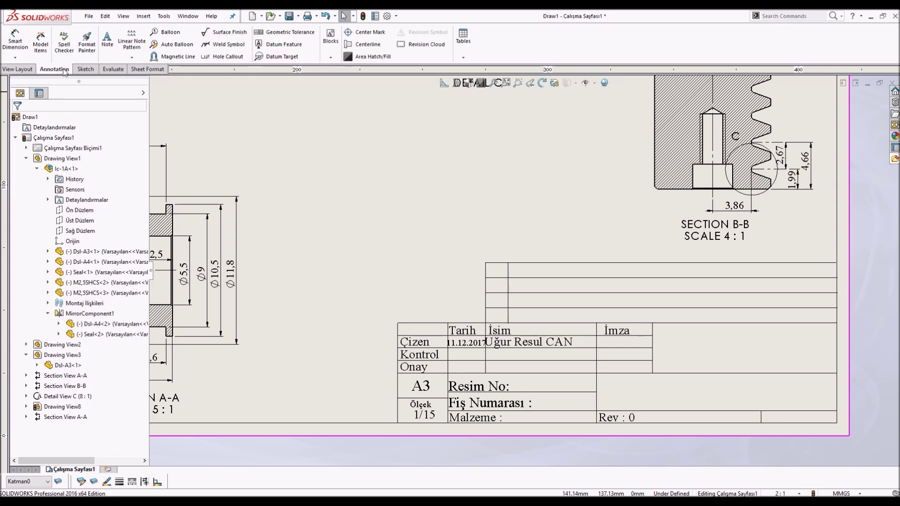
Place a note reading 1 in the table's first column.
scroll(483, 316, "down", 2)
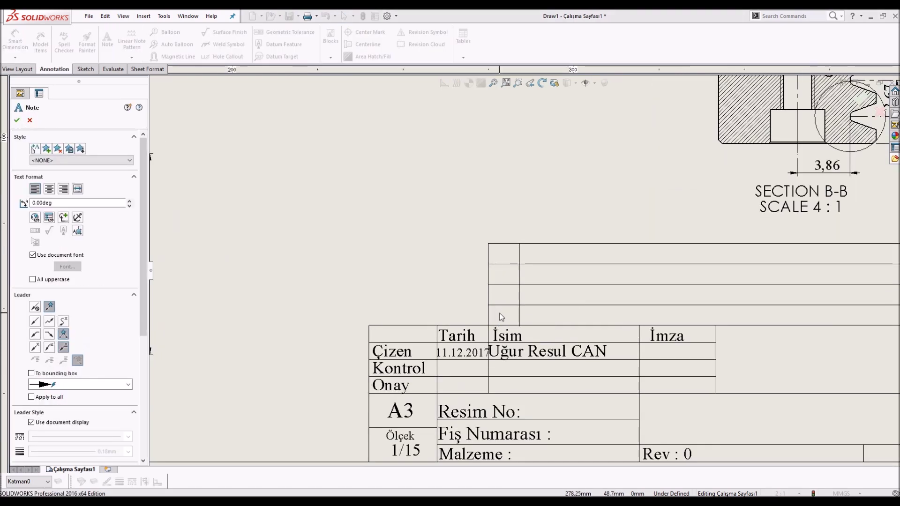
left_click(501, 318)
key("Escape")
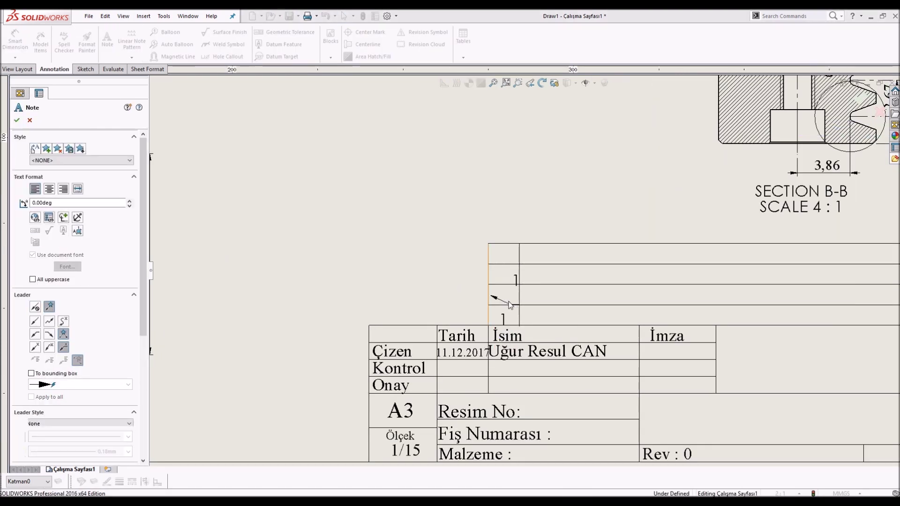
key("Escape")
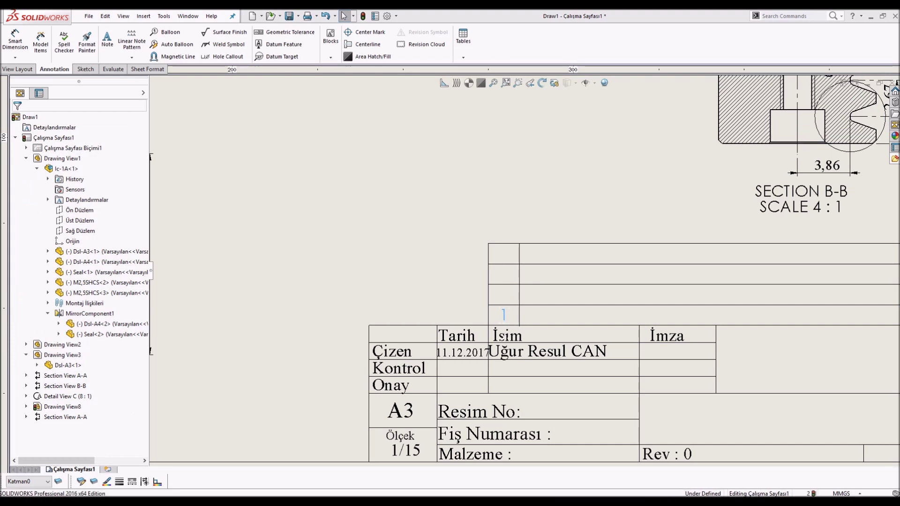
double_click(504, 315)
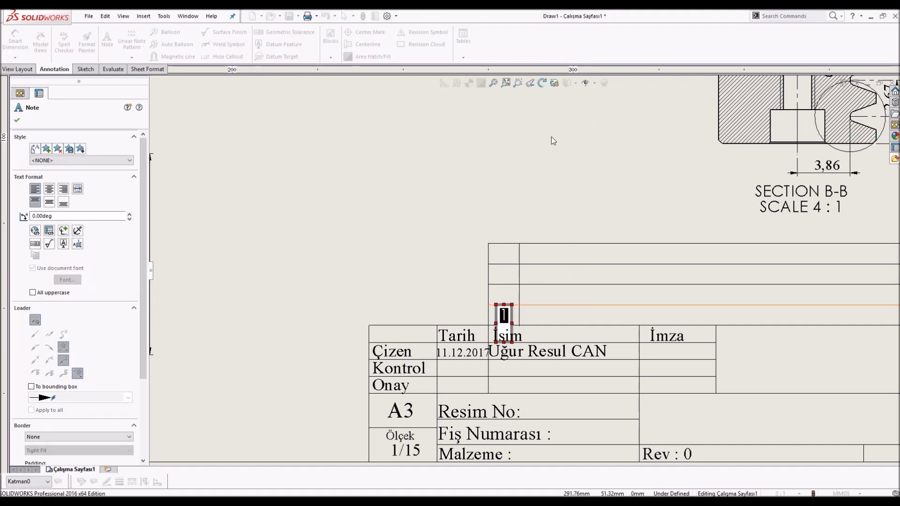
left_click(452, 237)
scroll(452, 237, "down", 2)
scroll(539, 310, "up", 3)
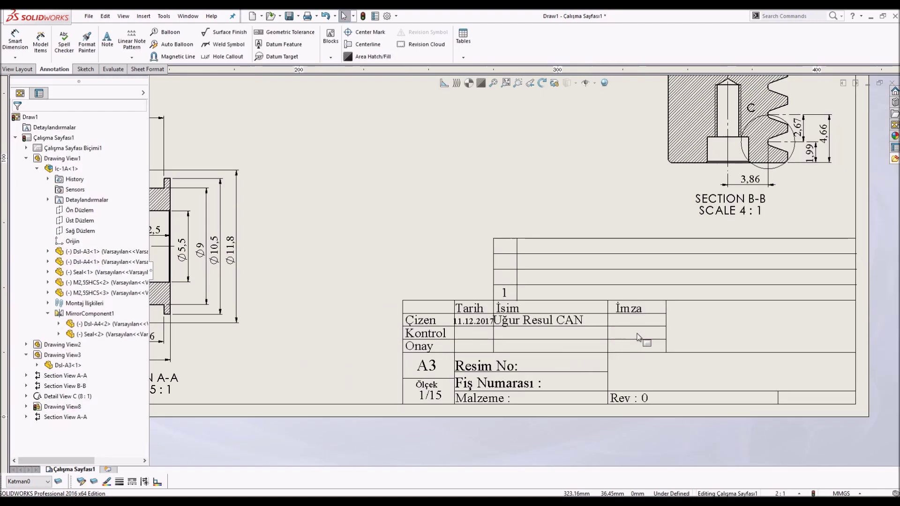
Draw two vertical column dividers in the table up to the title block.
left_click(84, 69)
left_click(37, 32)
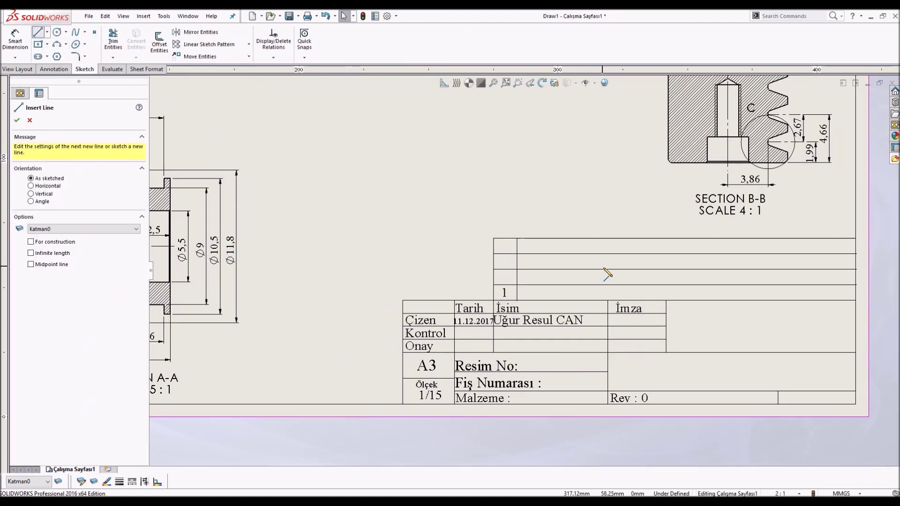
left_click(608, 301)
left_click(608, 238)
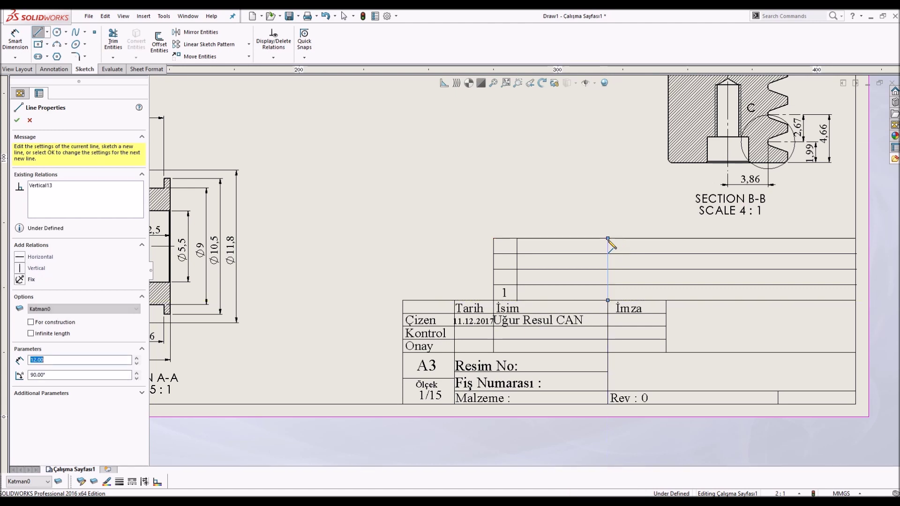
key("Escape")
left_click(37, 32)
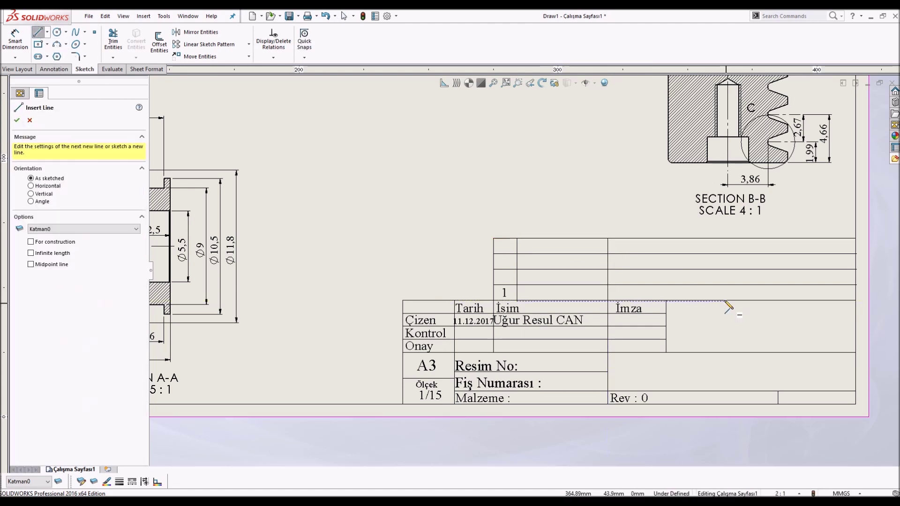
left_click(722, 300)
left_click(723, 238)
key("Escape")
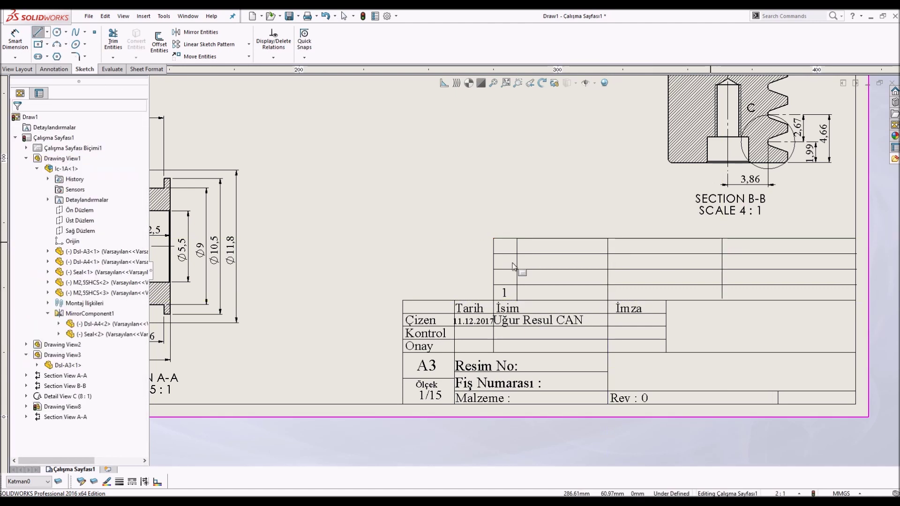
Copy the 1 note into the row above and change it to 2.
left_click(504, 293)
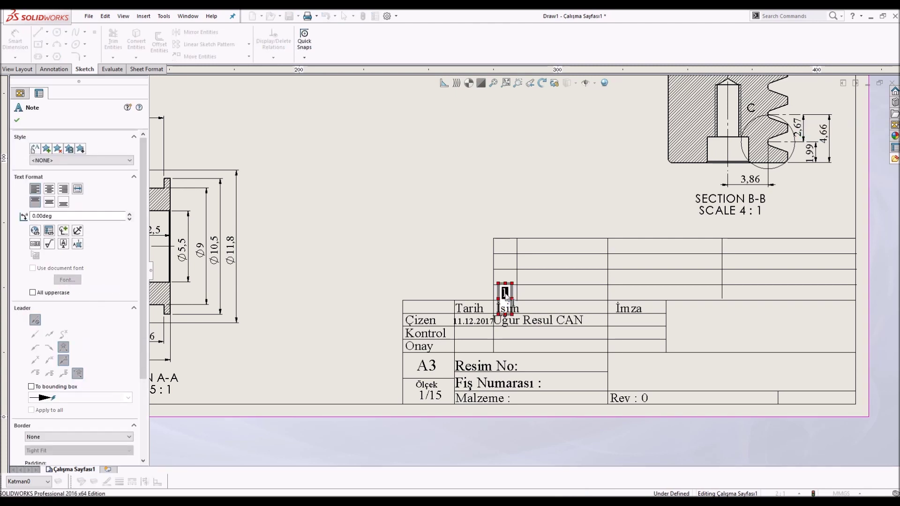
left_click(585, 208)
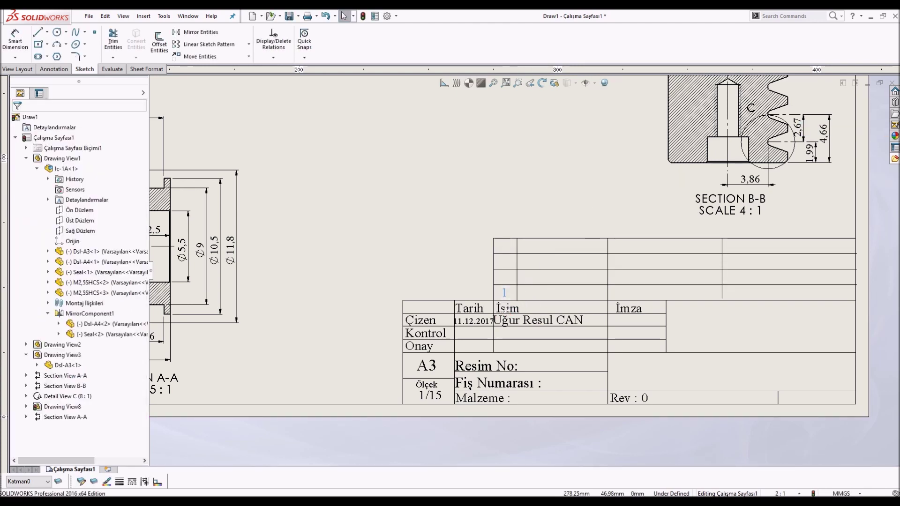
left_click(505, 292)
left_click_drag(511, 278, 507, 280, "ctrl")
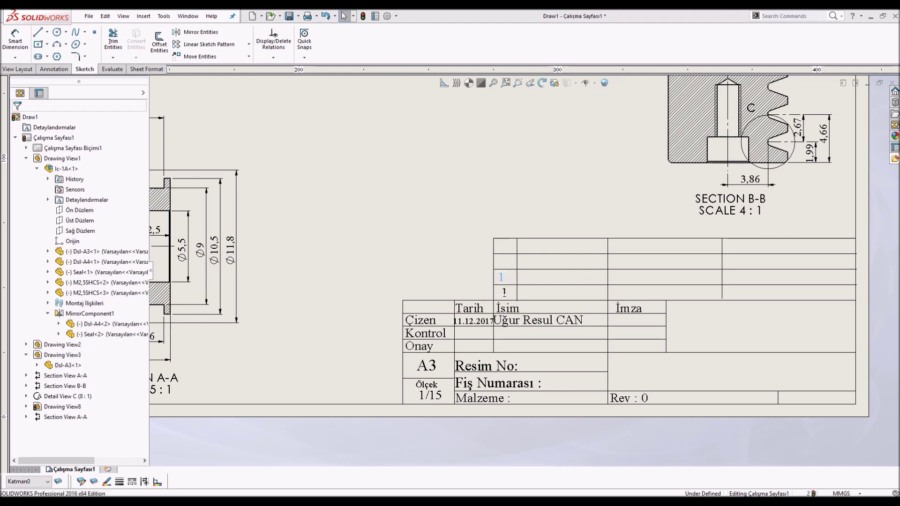
scroll(508, 280, "down", 2)
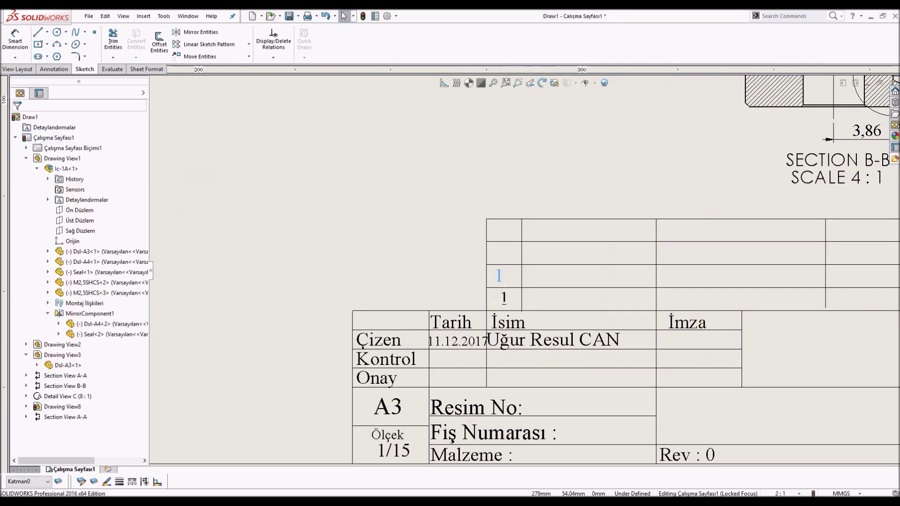
double_click(500, 277)
type("2")
left_click(414, 278)
Paste a copy into the next row up and renumber it 3.
scroll(486, 290, "down", 2)
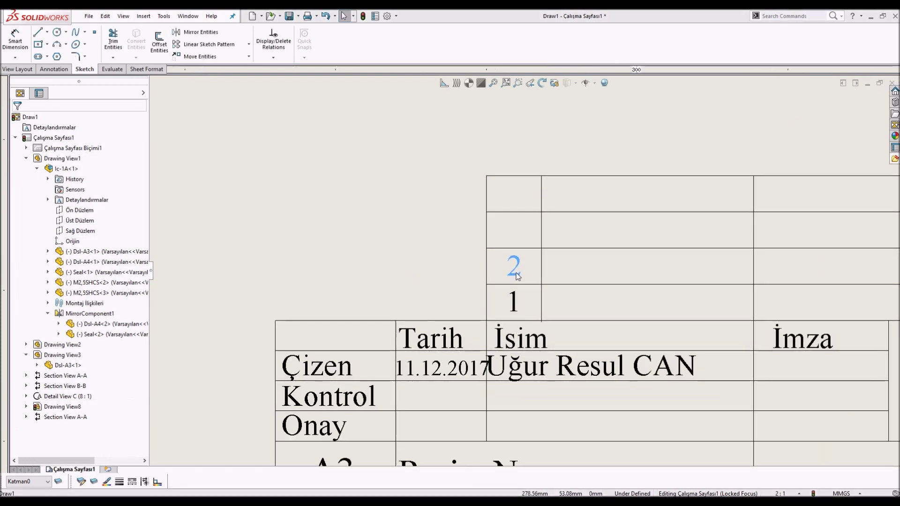
scroll(516, 267, "up", 3)
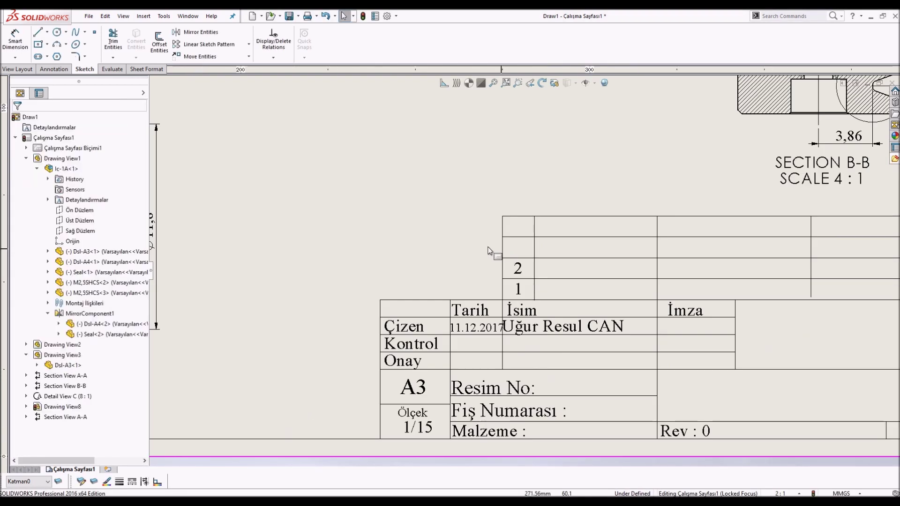
left_click(498, 241)
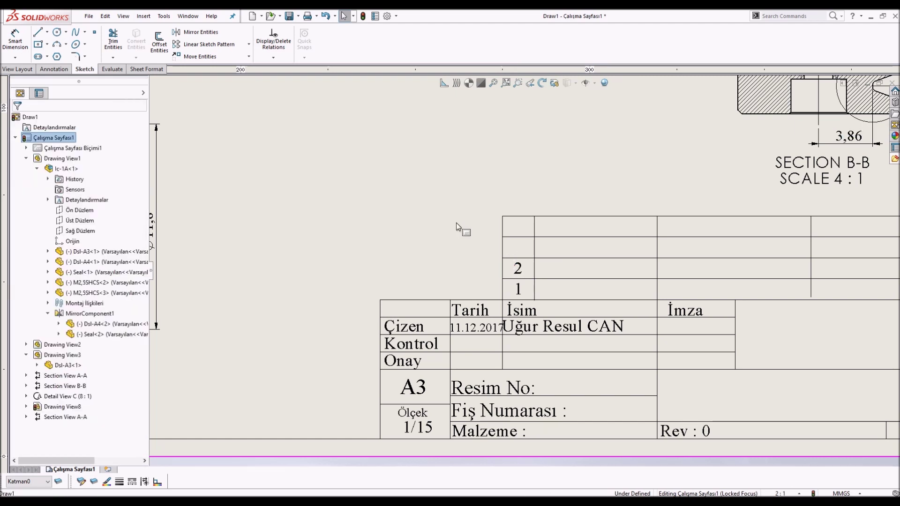
key("ctrl+v")
left_click(521, 252)
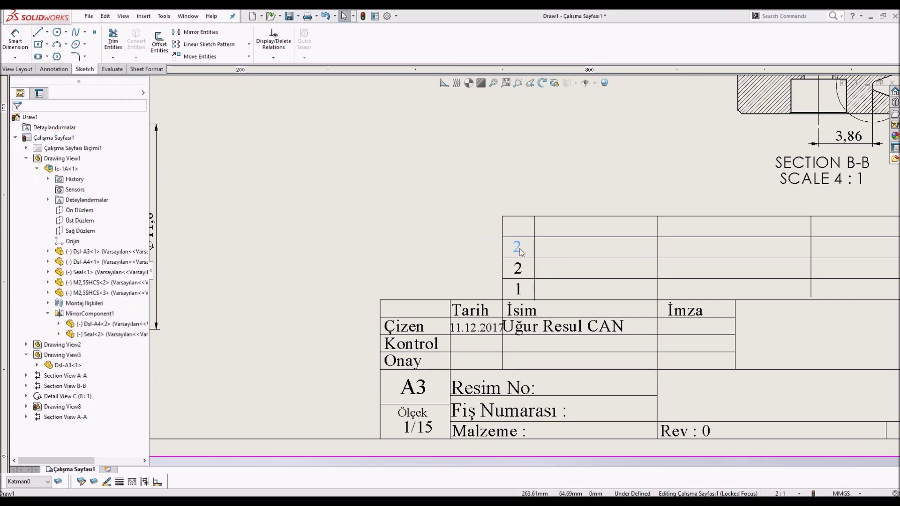
double_click(516, 246)
type("3")
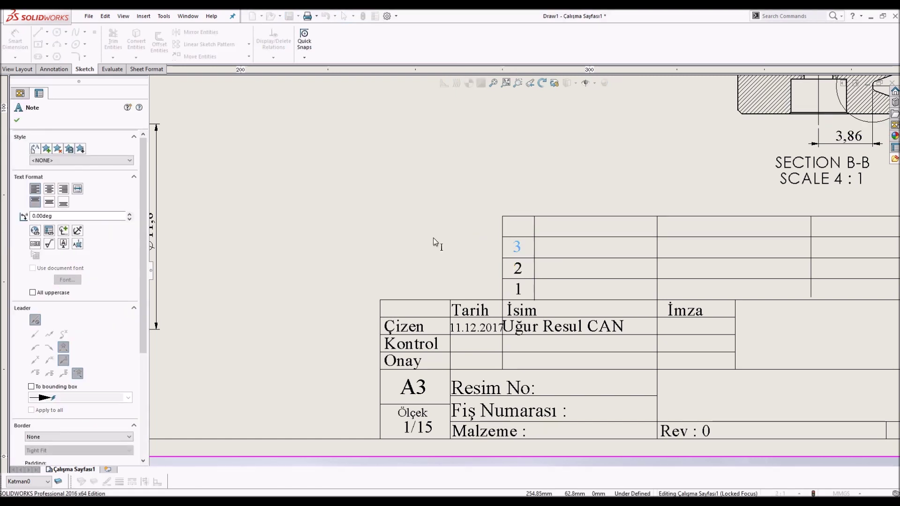
left_click(434, 243)
Add a copy in the top row and renumber it 4.
left_click(520, 227)
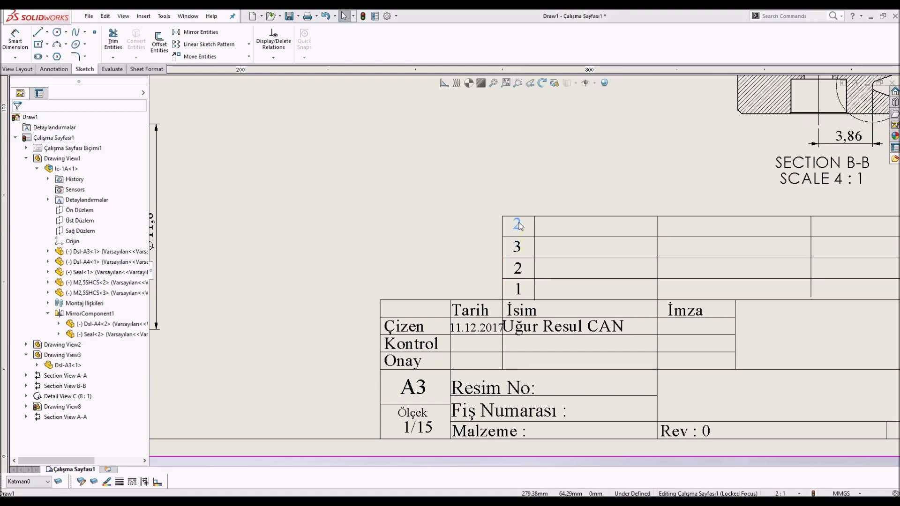
double_click(517, 225)
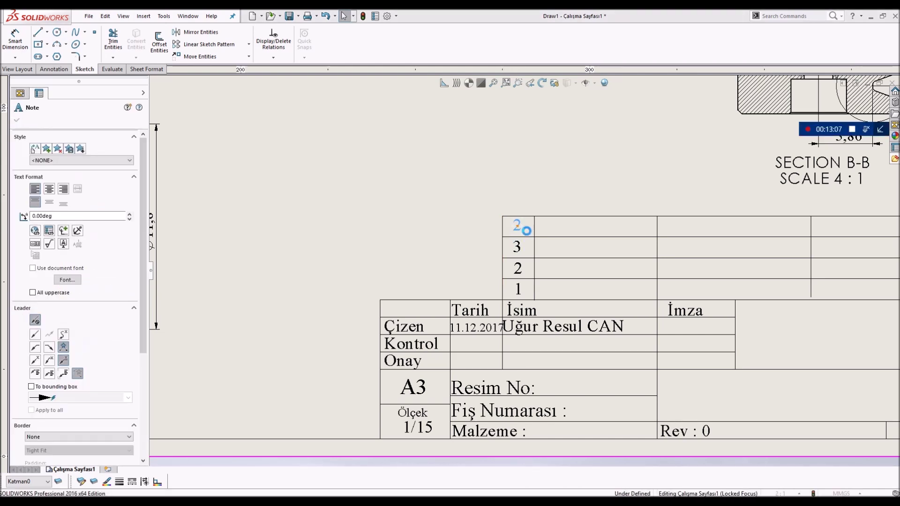
type("4")
left_click(450, 224)
scroll(450, 224, "up", 2)
scroll(589, 252, "down", 2)
scroll(589, 252, "up", 1)
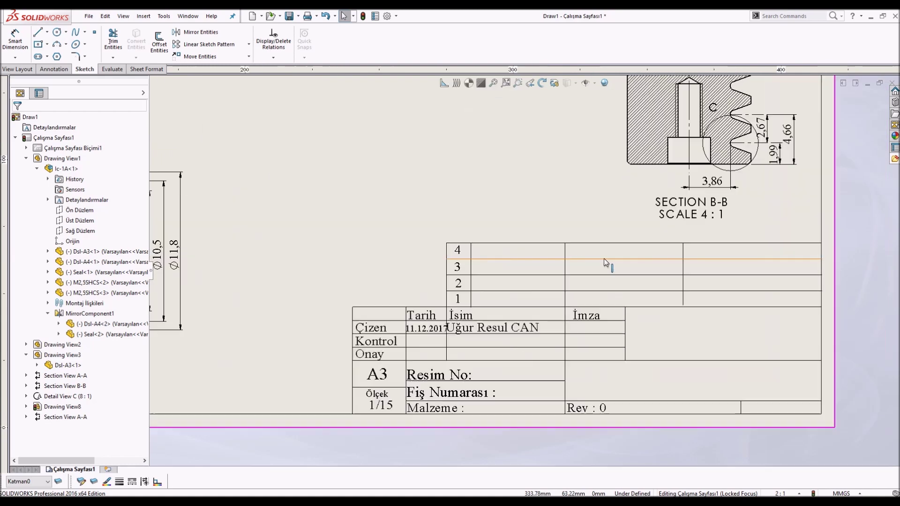
scroll(533, 282, "up", 2)
scroll(533, 282, "down", 2)
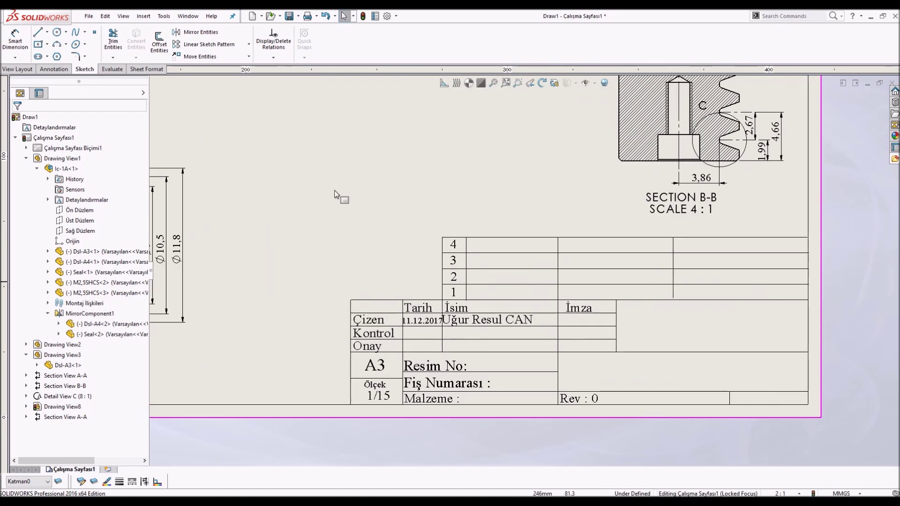
left_click(55, 68)
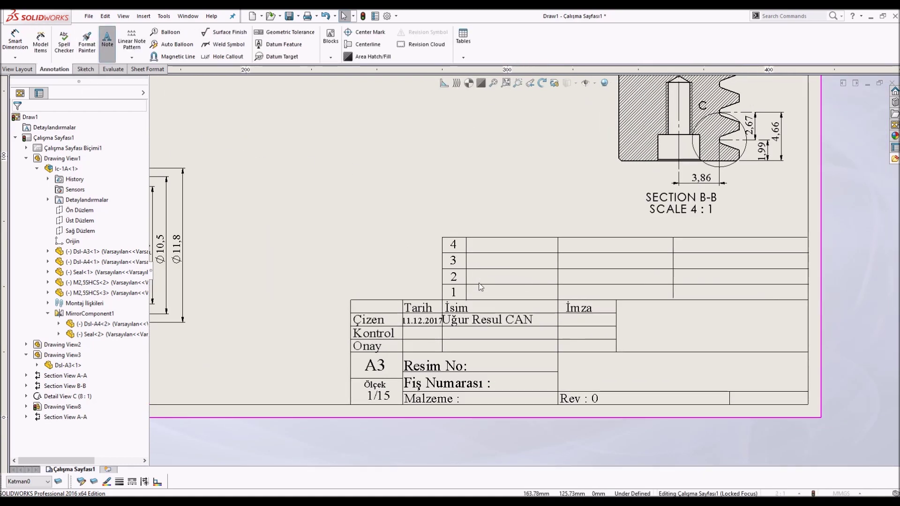
Copy a note into row 1's name column and edit it to Rack Body.
scroll(480, 287, "down", 2)
left_click(529, 315)
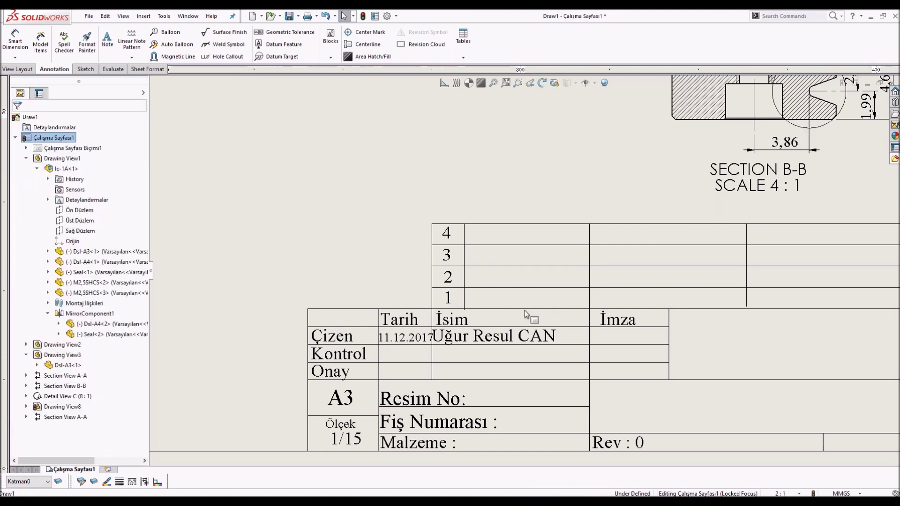
scroll(527, 315, "up", 2)
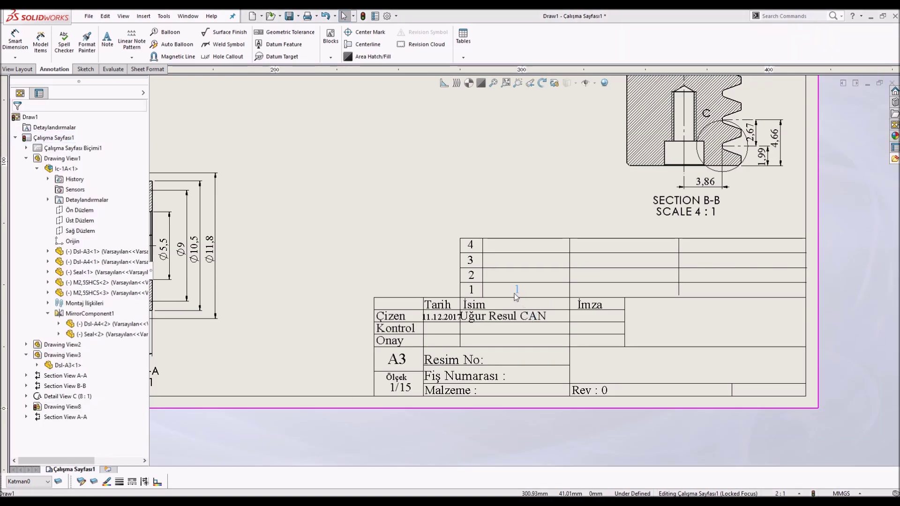
left_click_drag(523, 294, 517, 290)
key("f")
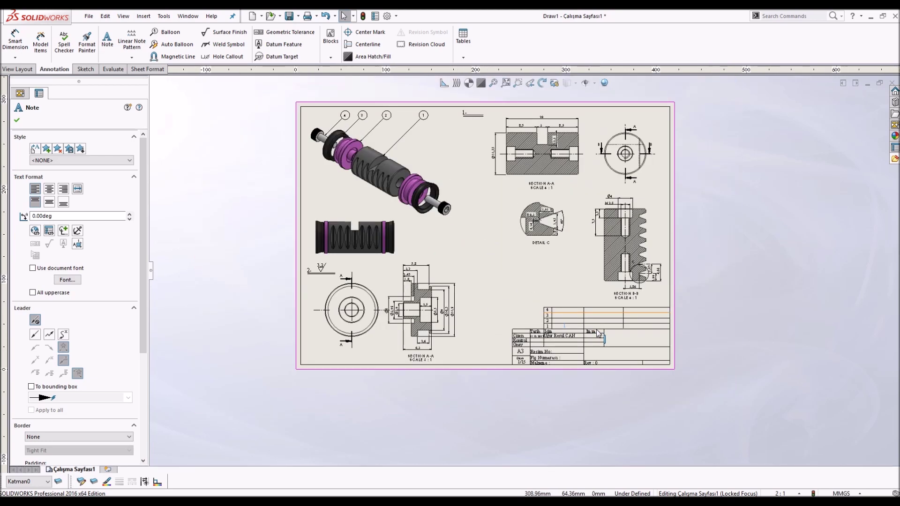
key("shift+z")
scroll(581, 352, "down", 3)
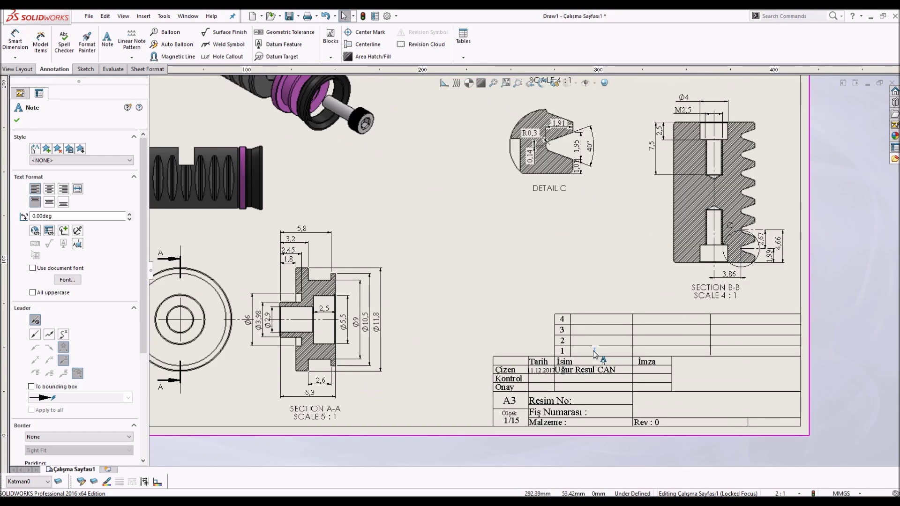
scroll(581, 347, "down", 3)
left_click(581, 331)
type("1")
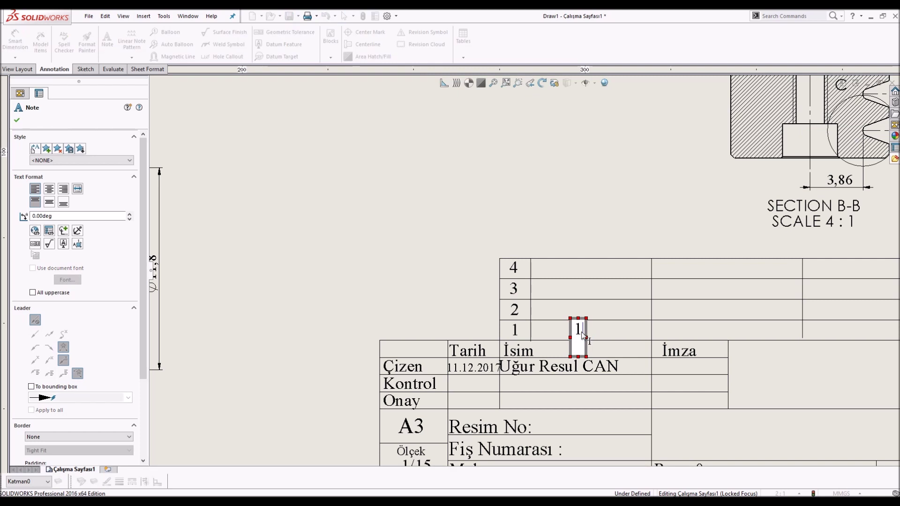
key("BackSpace")
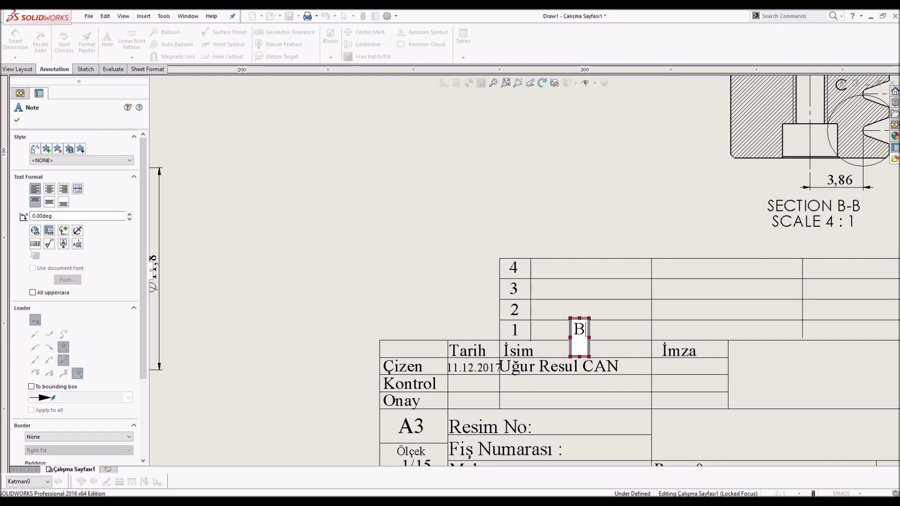
left_click(562, 268)
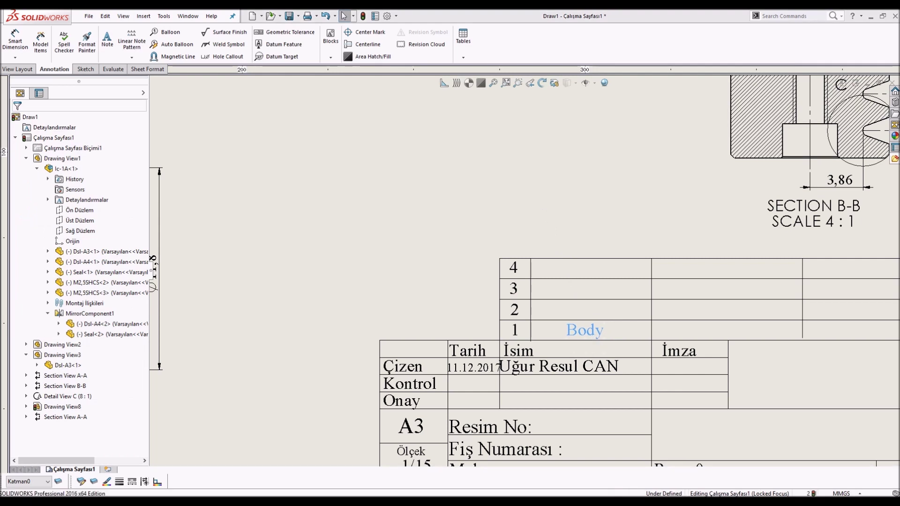
double_click(583, 333)
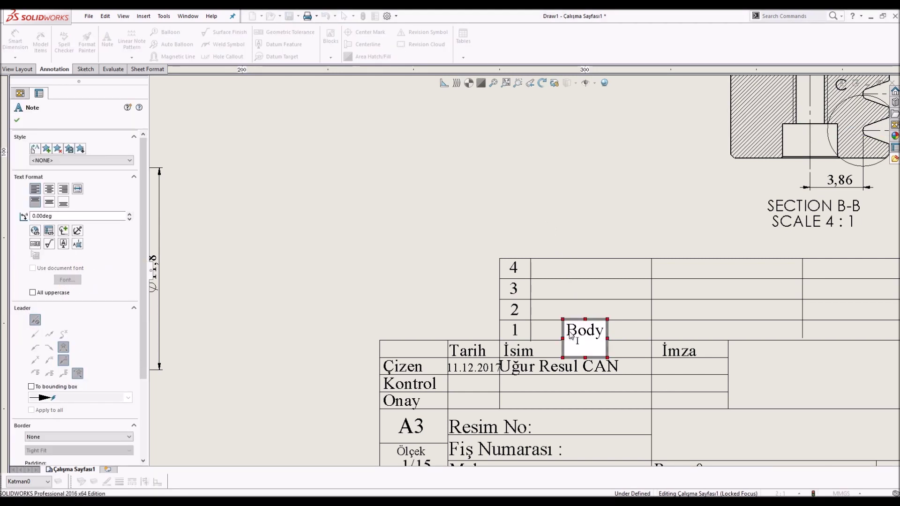
type("Rack")
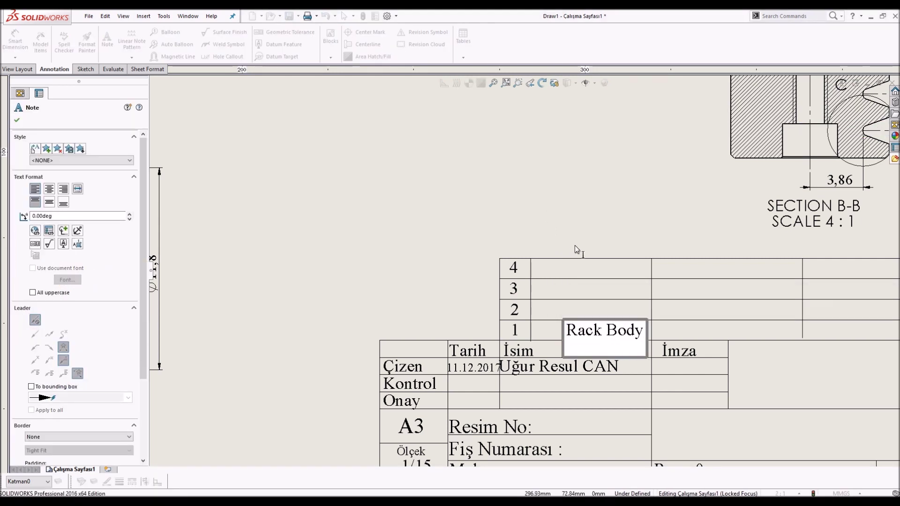
left_click(577, 249)
Copy the Rack Body name into rows 2 and 3, renamed Holder and Seal.
left_click_drag(595, 338, 591, 310, "ctrl")
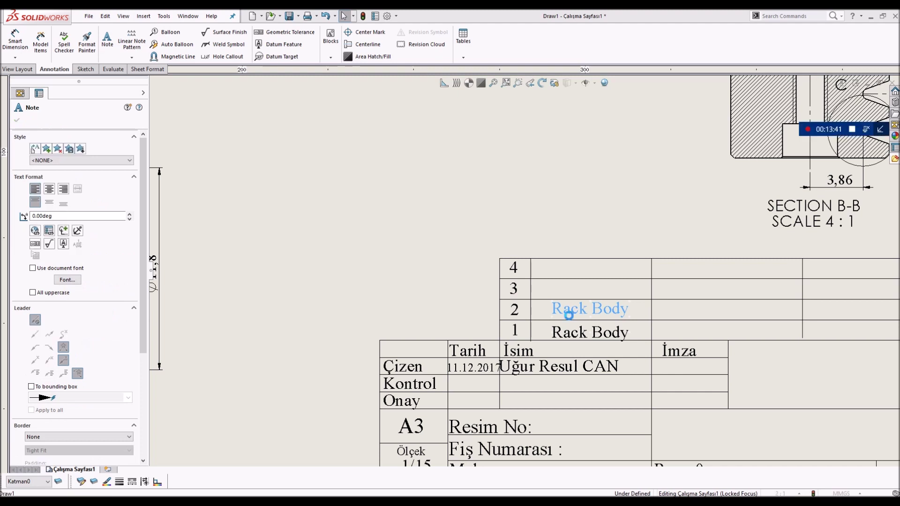
double_click(563, 310)
type("Holder")
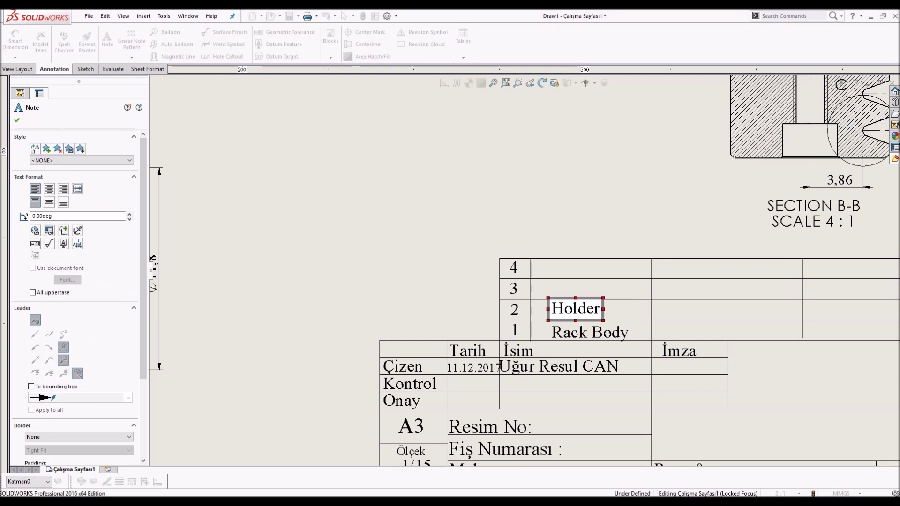
left_click(583, 221)
mouse_move(559, 332)
left_mouse_down("ctrl")
mouse_move(569, 297)
mouse_move(558, 292)
left_mouse_up("ctrl")
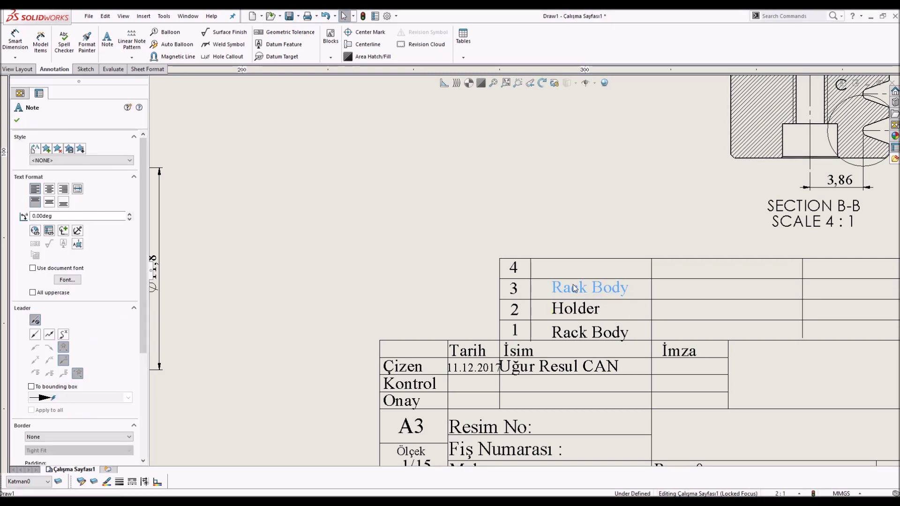
double_click(574, 288)
key("ctrl+a")
type("Seal")
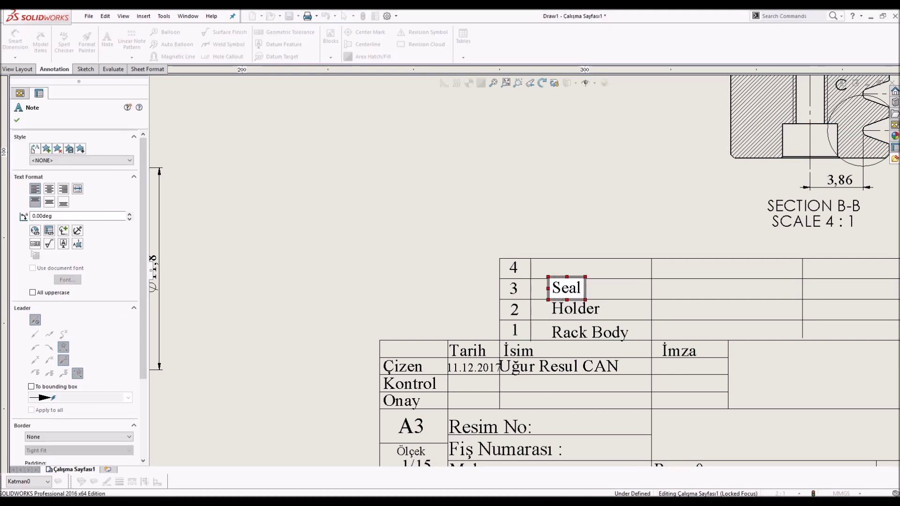
left_click(546, 197)
Paste a name copy into row 4 and rename it Bolt.
key("ctrl+v")
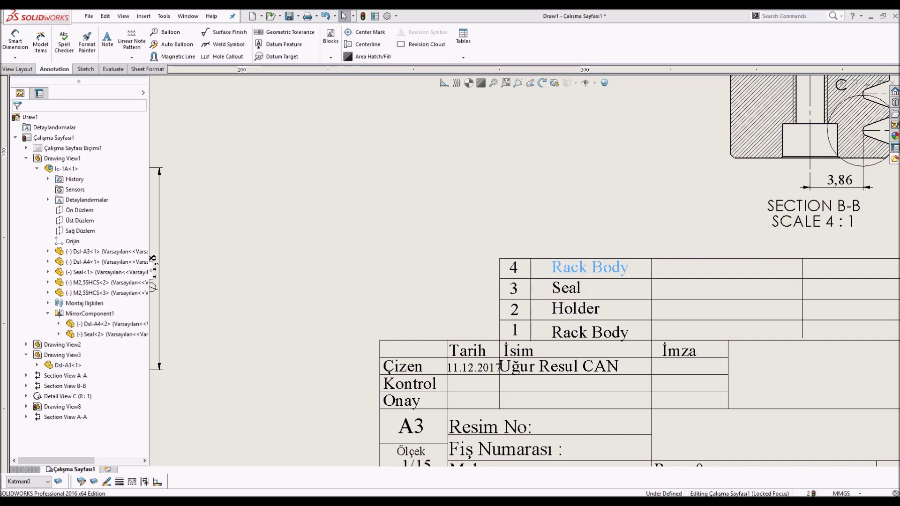
double_click(569, 268)
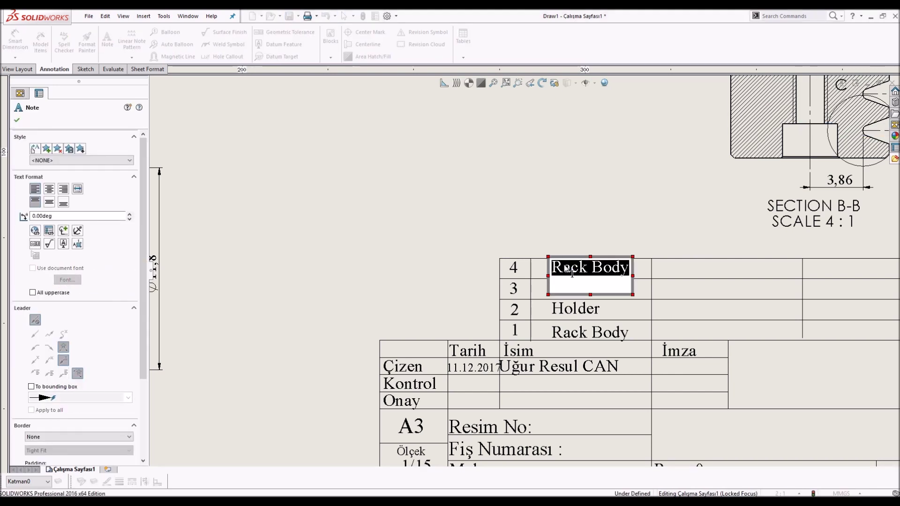
type("Bolt")
key("Escape")
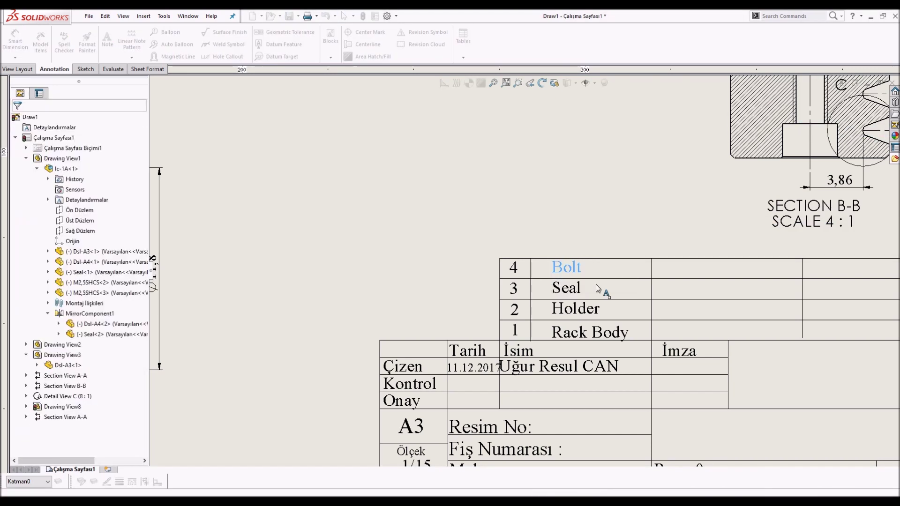
scroll(675, 312, "up", 4)
scroll(605, 279, "down", 3)
scroll(606, 280, "down", 2)
scroll(605, 279, "up", 2)
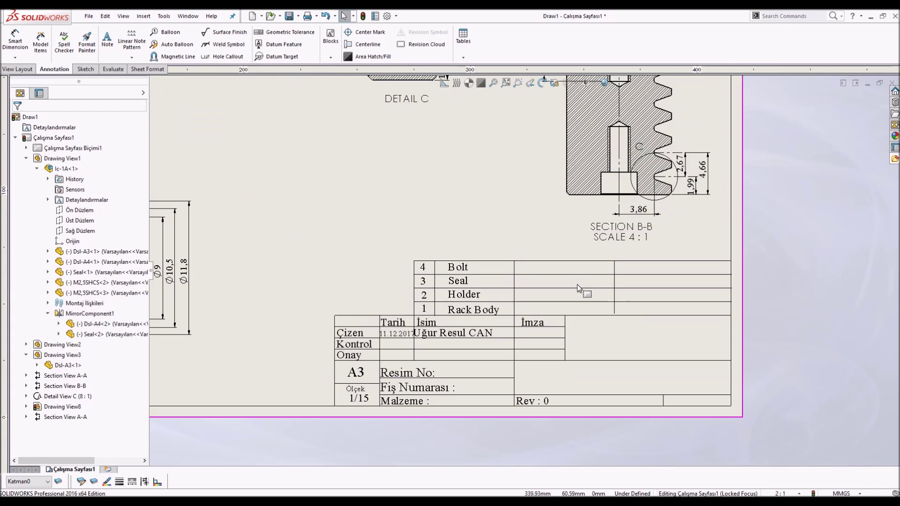
Snap the parts list's column divider line onto the table border.
scroll(577, 284, "down", 1)
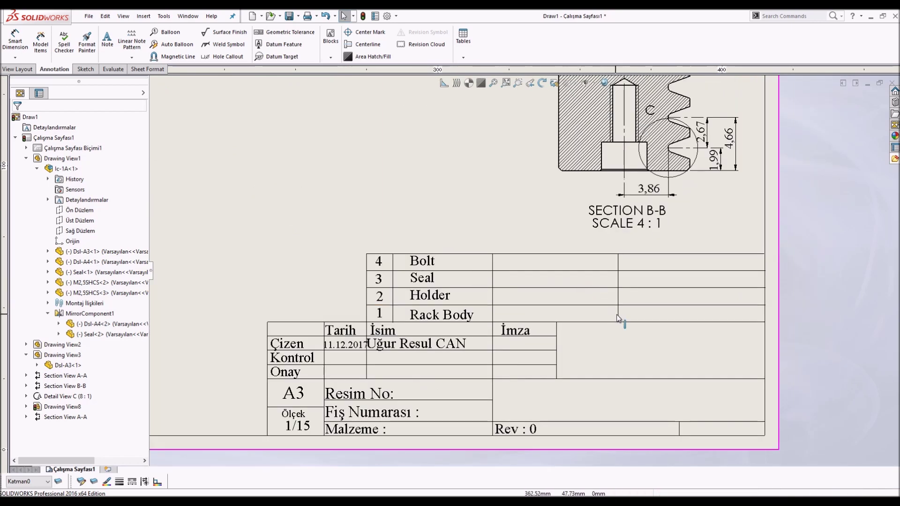
left_click(553, 322)
left_click_drag(553, 322, 557, 322)
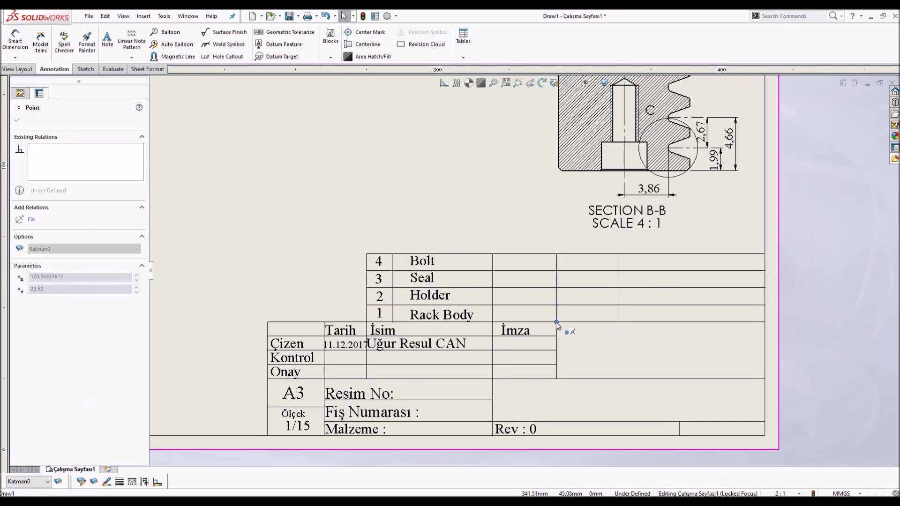
key("Escape")
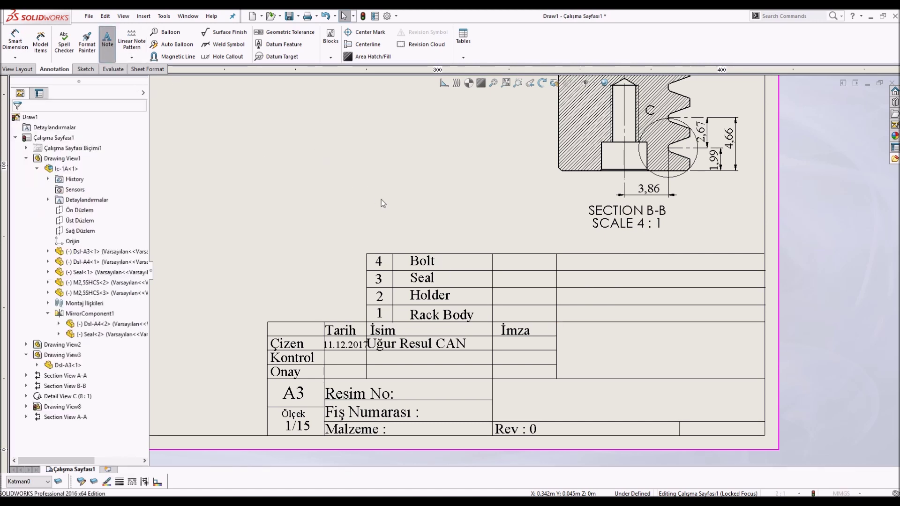
Copy a 1 into the Rack Body and Holder quantity cells.
scroll(378, 234, "down", 1)
scroll(377, 234, "down", 1)
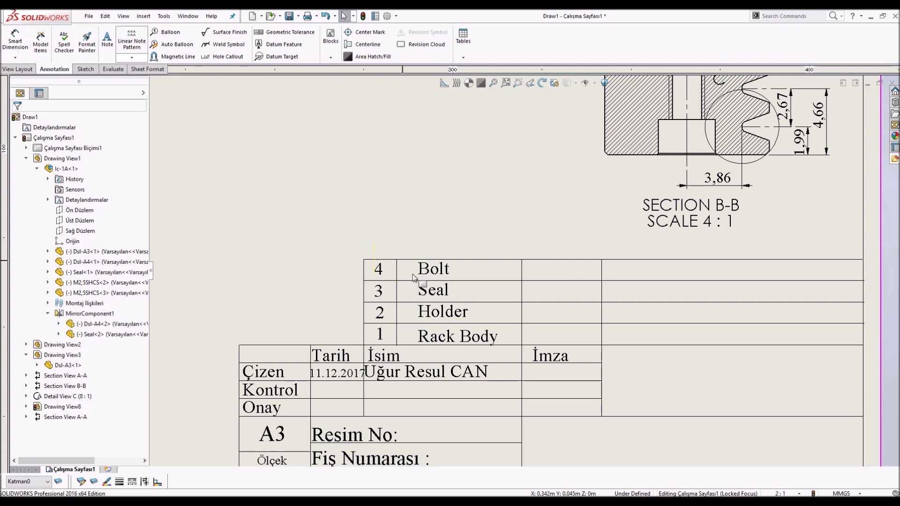
left_click(490, 336)
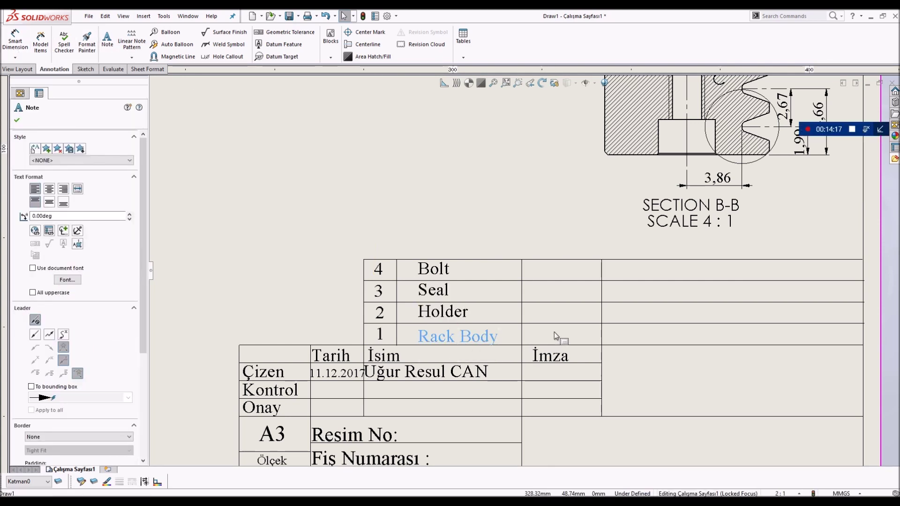
key("Escape")
left_click_drag(380, 334, 560, 336, "ctrl")
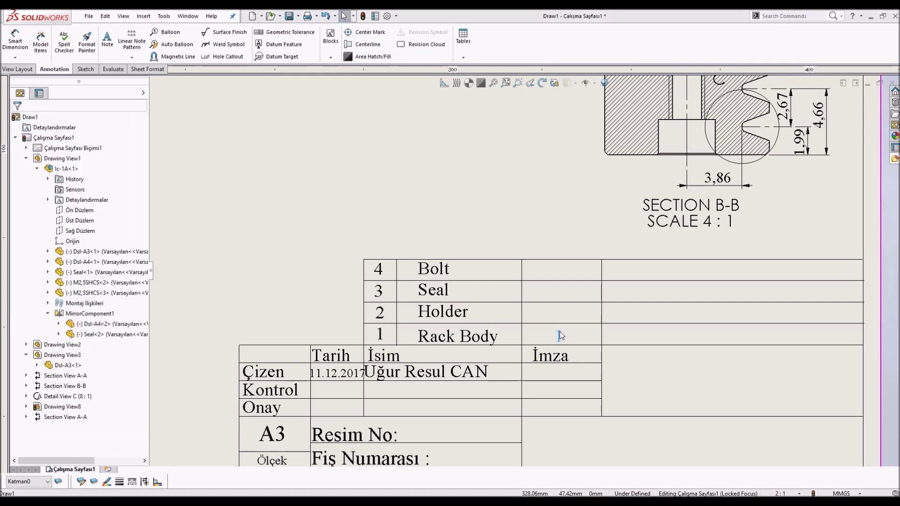
type("1")
left_click(555, 305)
key("Escape")
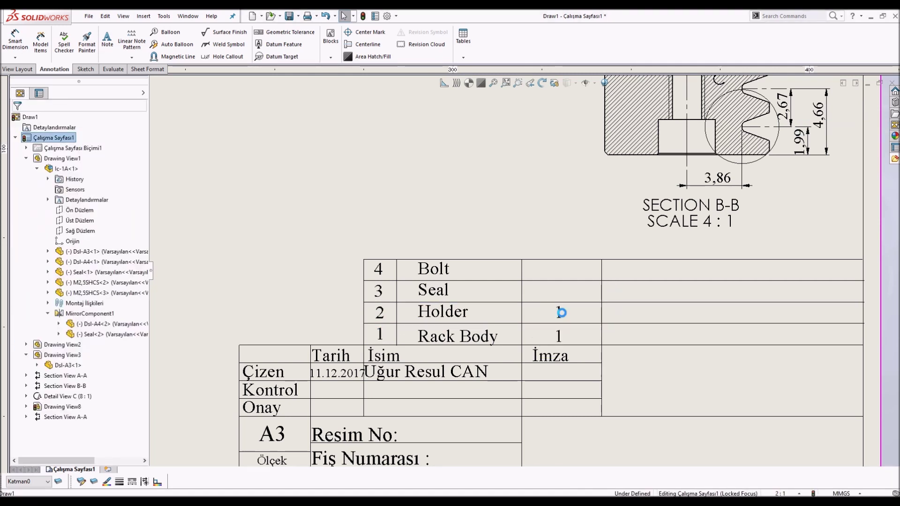
left_click_drag(559, 335, 559, 312, "ctrl")
key("Escape")
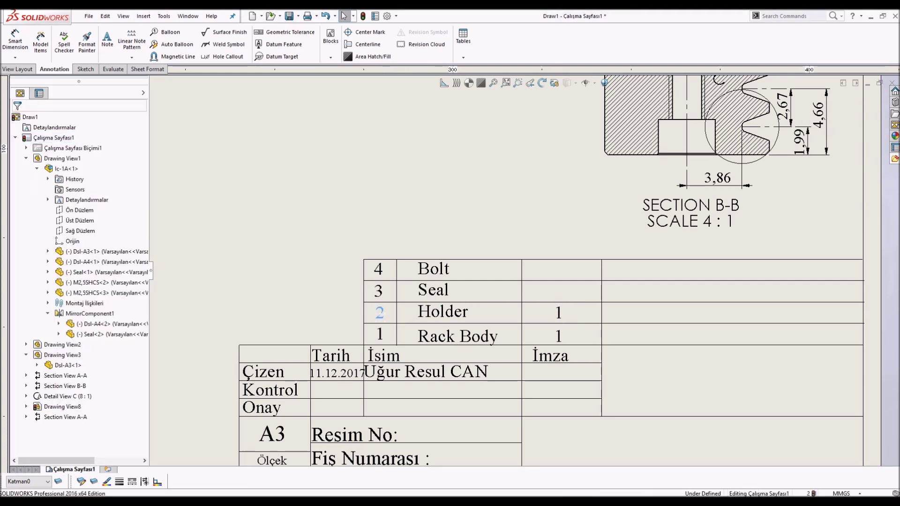
Copy a 2 into the Seal and Bolt quantity cells, and a Bolt note above the column.
left_click(107, 40)
key("Escape")
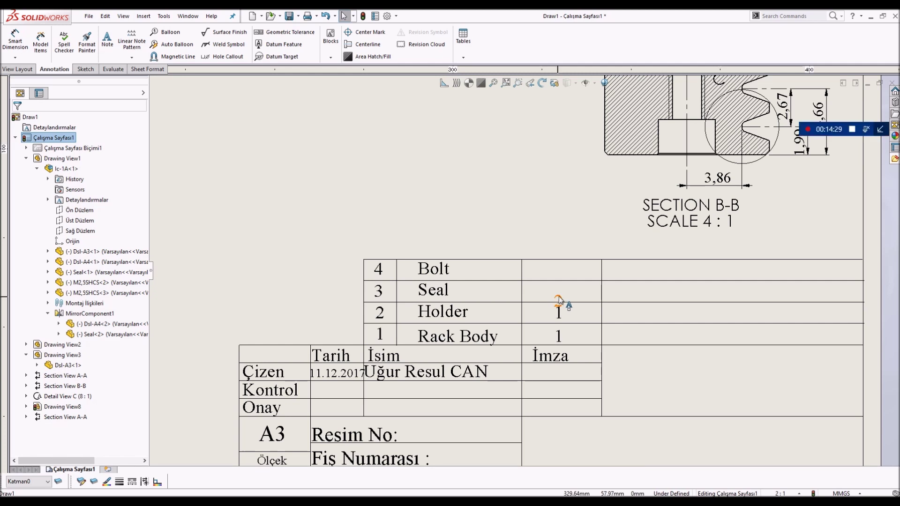
left_click_drag(558, 299, 558, 289, "ctrl")
type("2")
key("Escape")
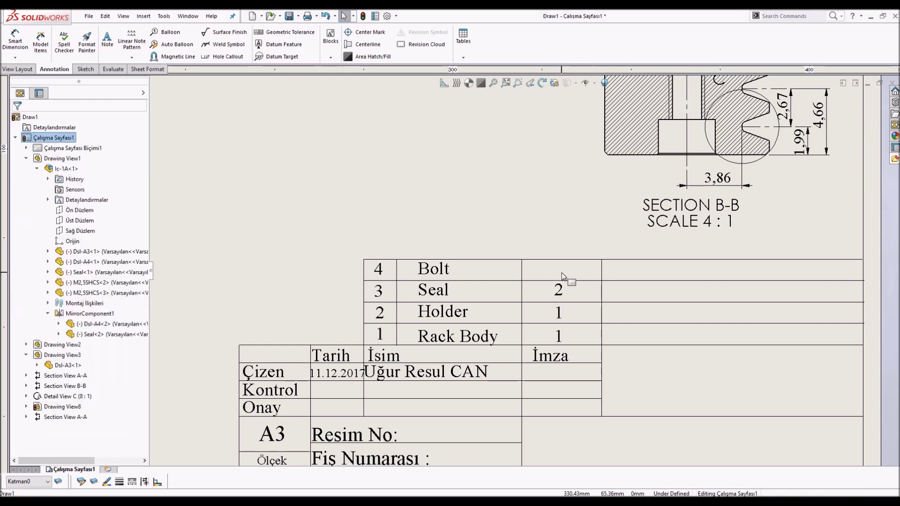
left_click_drag(563, 277, 559, 270, "ctrl")
key("Escape")
left_click_drag(433, 268, 555, 248, "ctrl")
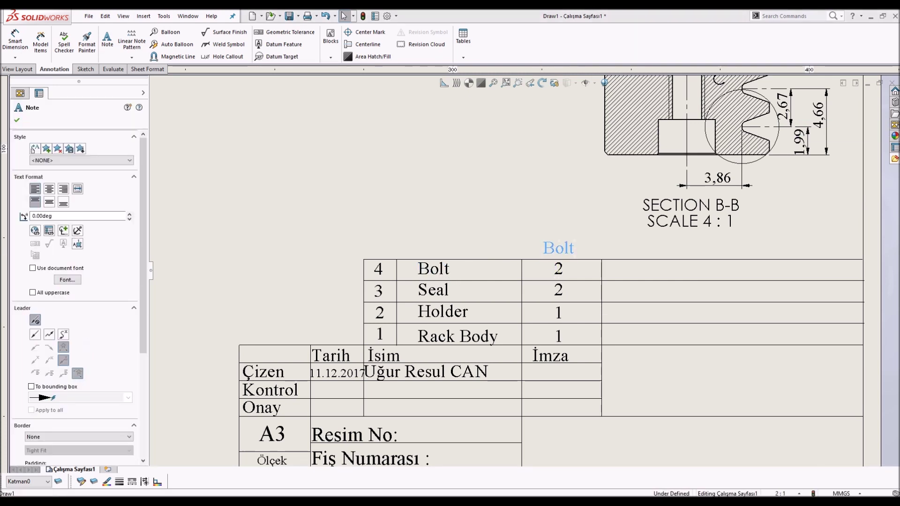
Retype the copied note above the quantity column as the Quant. header.
double_click(555, 248)
type("Q")
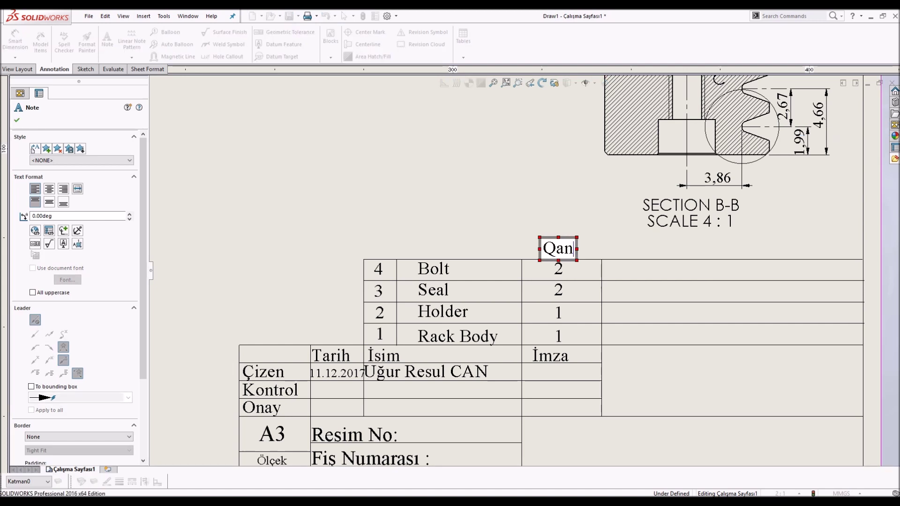
type("uant")
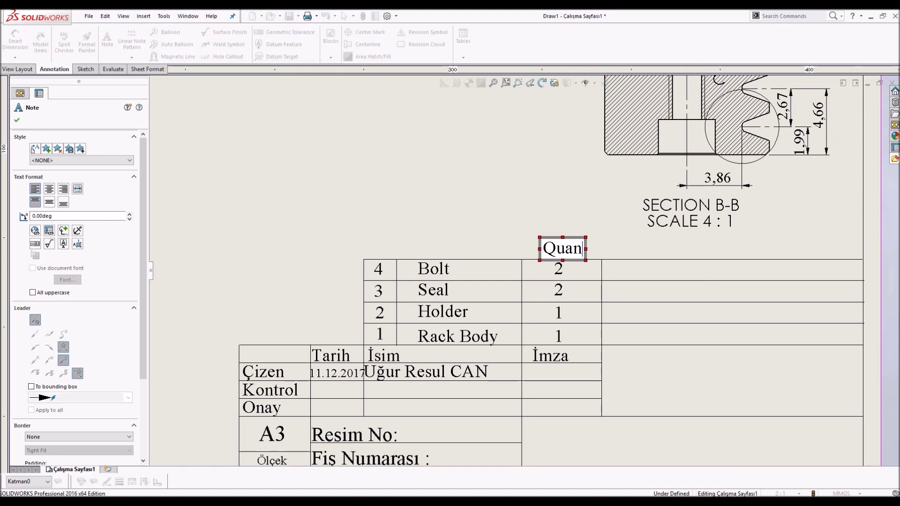
type("y")
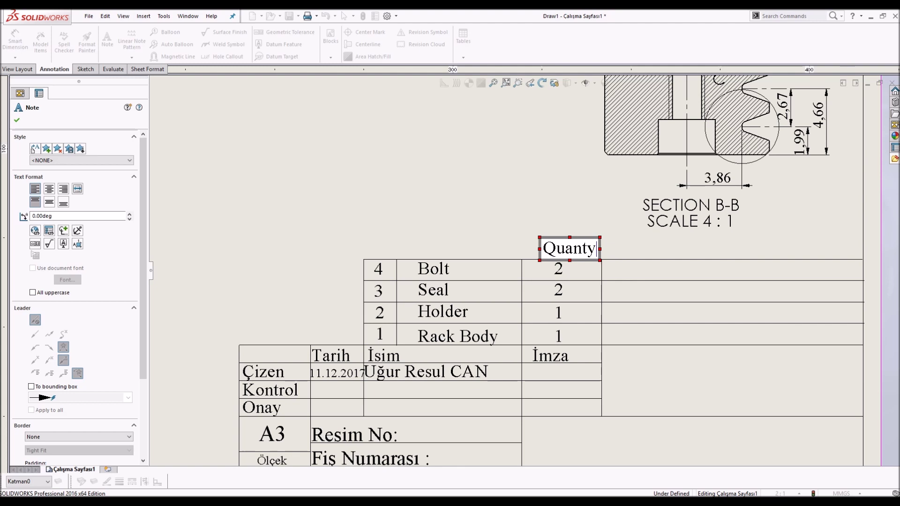
type(".")
left_click(512, 227)
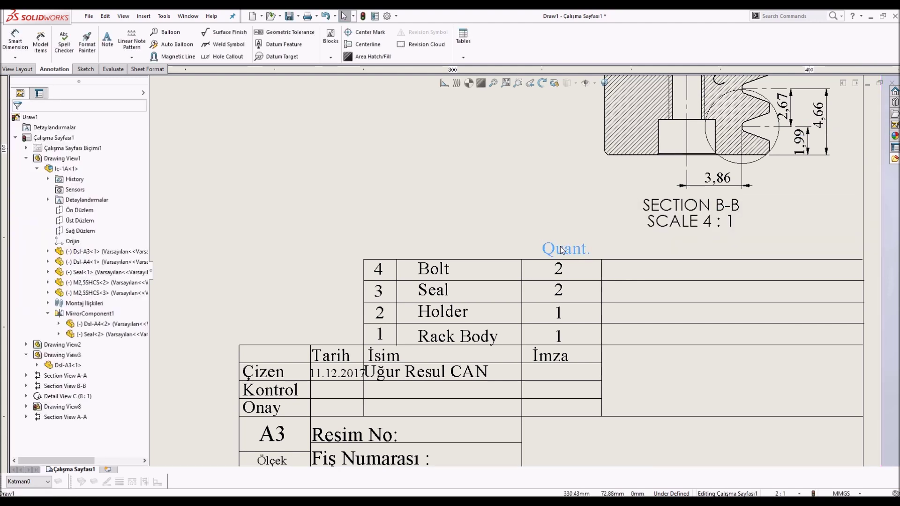
left_click(559, 253)
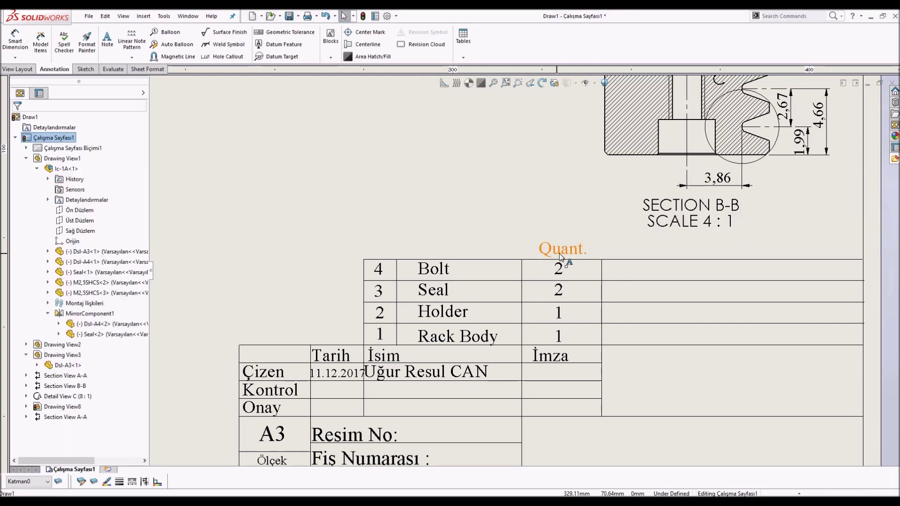
Copy the Quant. header above the Name column and retype it as Name.
left_click(524, 264)
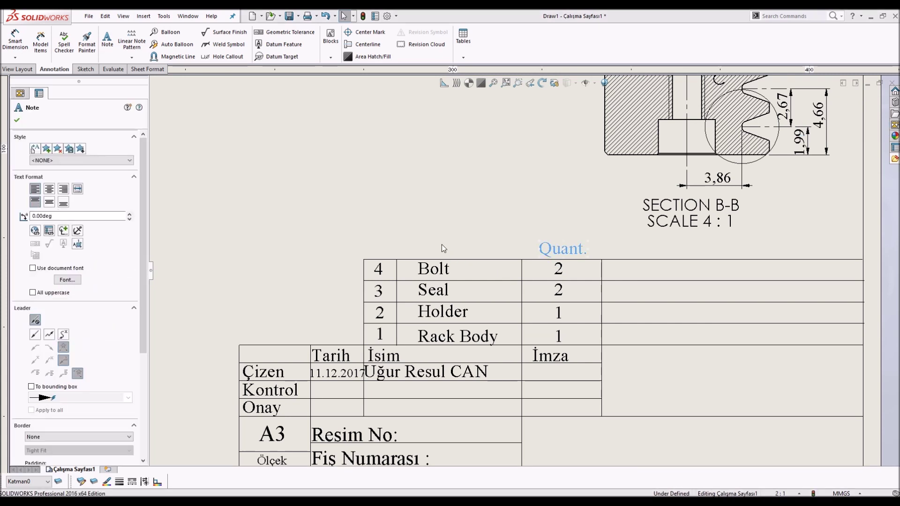
key("ctrl+c")
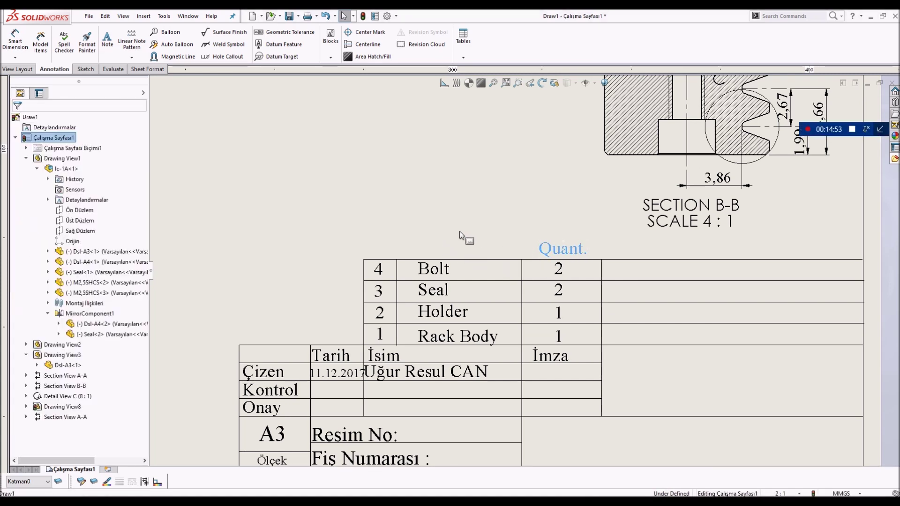
key("ctrl+v")
left_click_drag(453, 246, 445, 251)
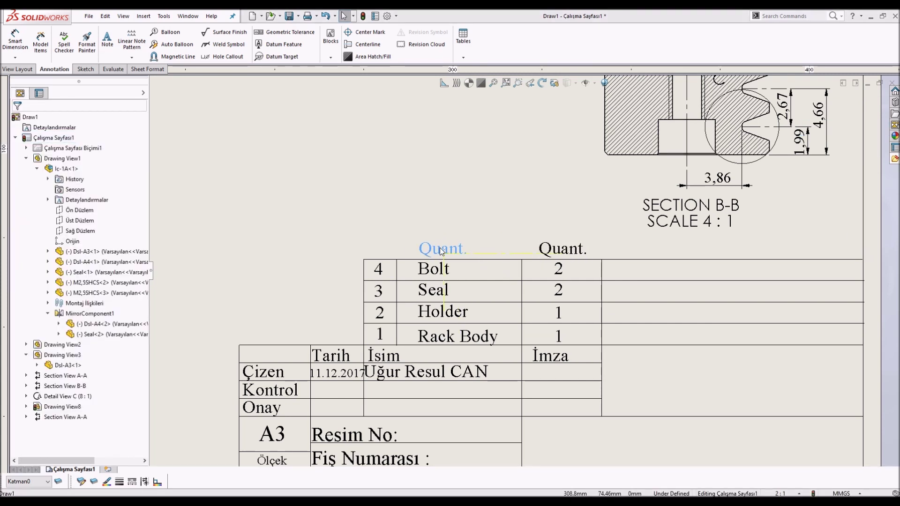
double_click(442, 248)
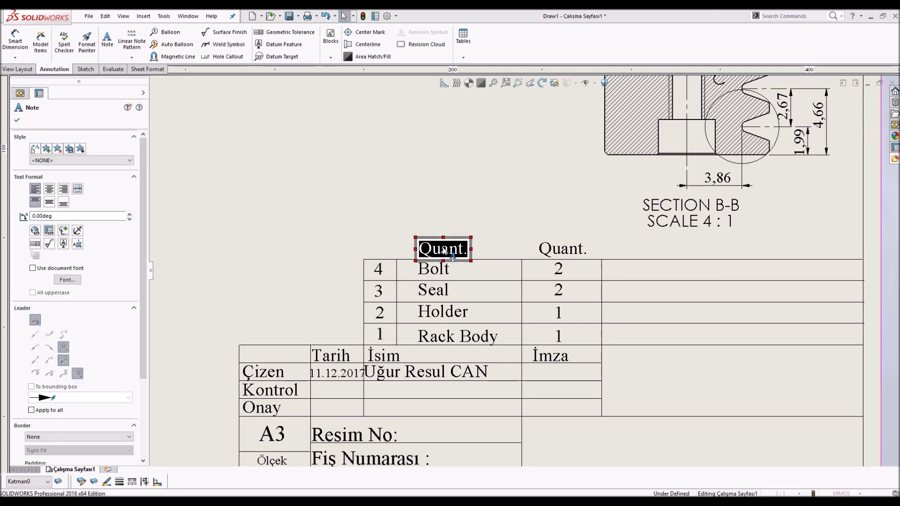
type("Name")
left_click(350, 224)
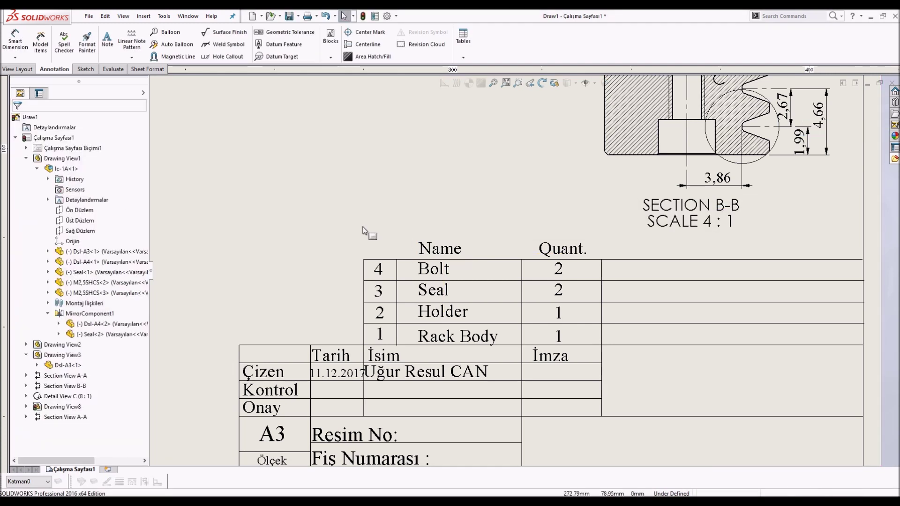
left_click(350, 231)
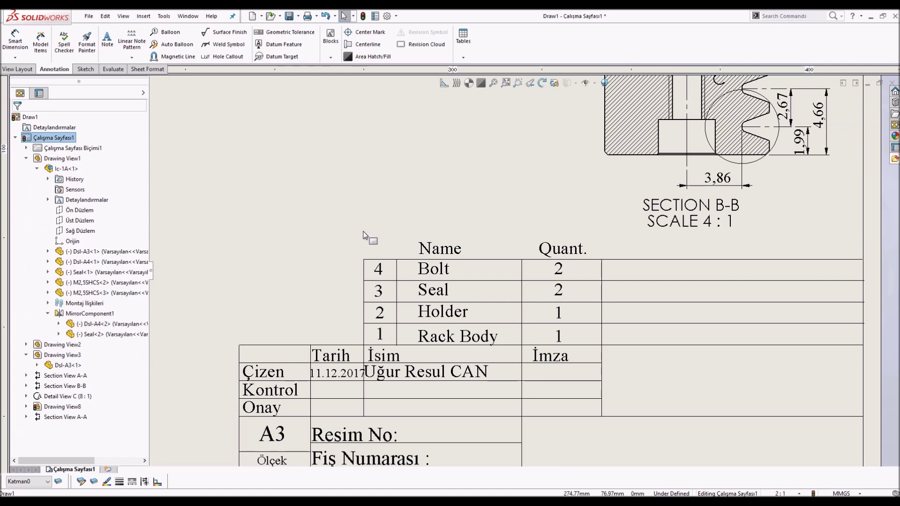
Paste a header copy above the number column and retype it as No.
key("ctrl+v")
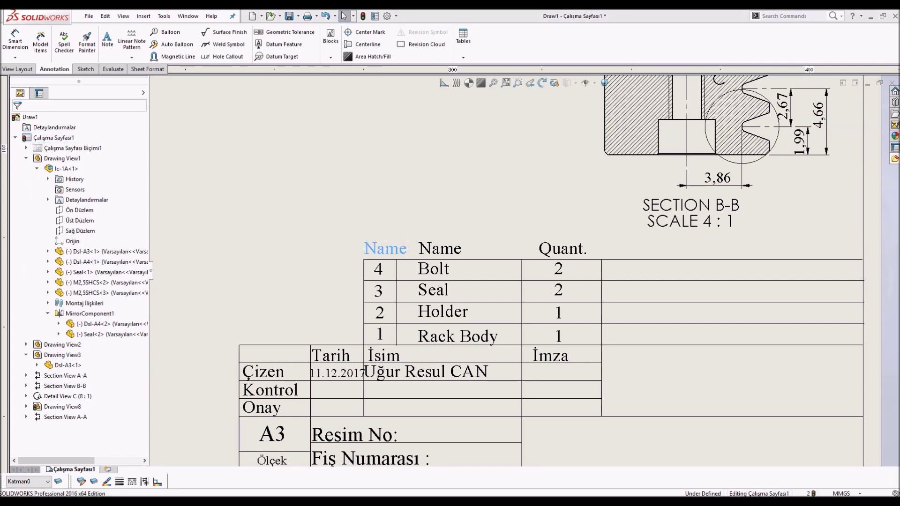
left_click(388, 253)
double_click(389, 254)
type("No")
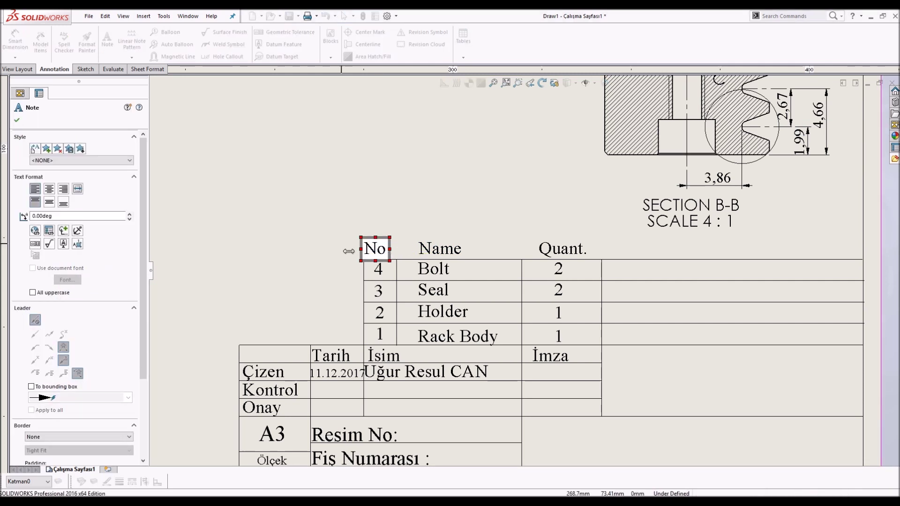
key("Escape")
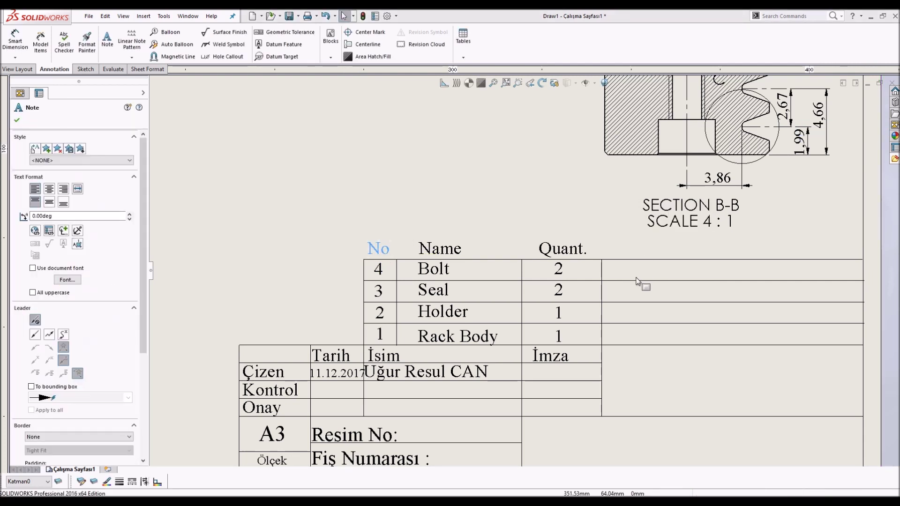
left_click(669, 253)
Paste a header copy above the fourth column and retype it as Material.
key("ctrl+v")
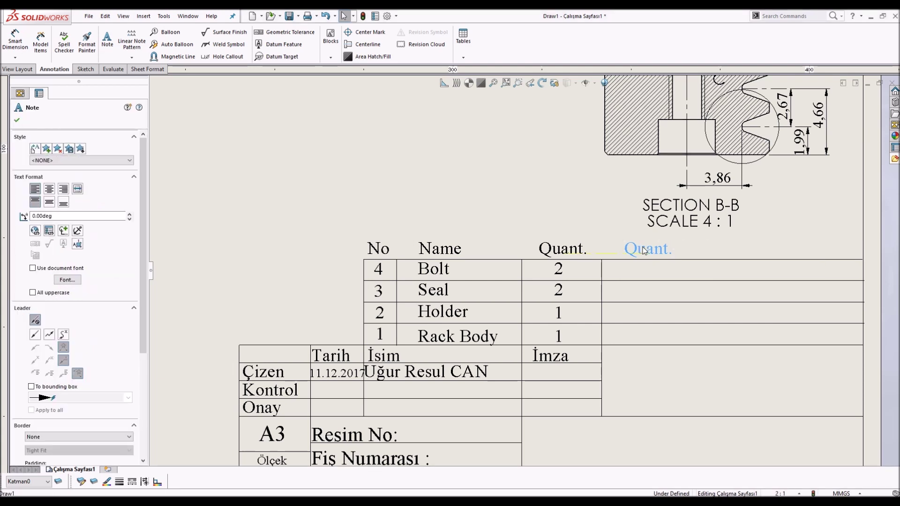
left_click_drag(682, 251, 648, 253)
double_click(636, 253)
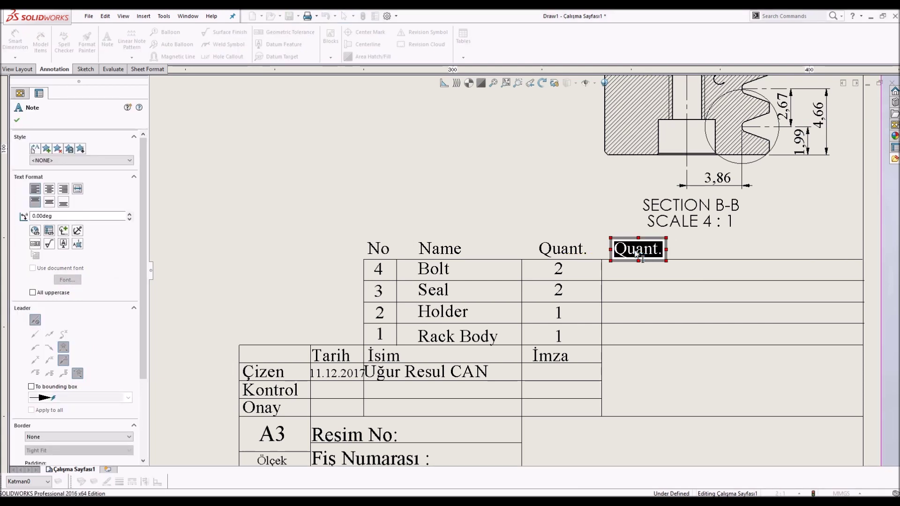
type("Material")
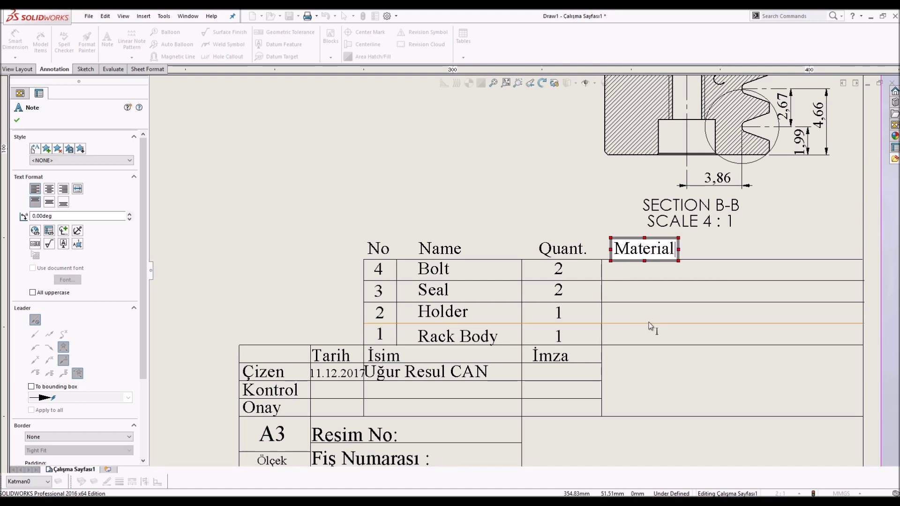
left_click(609, 289)
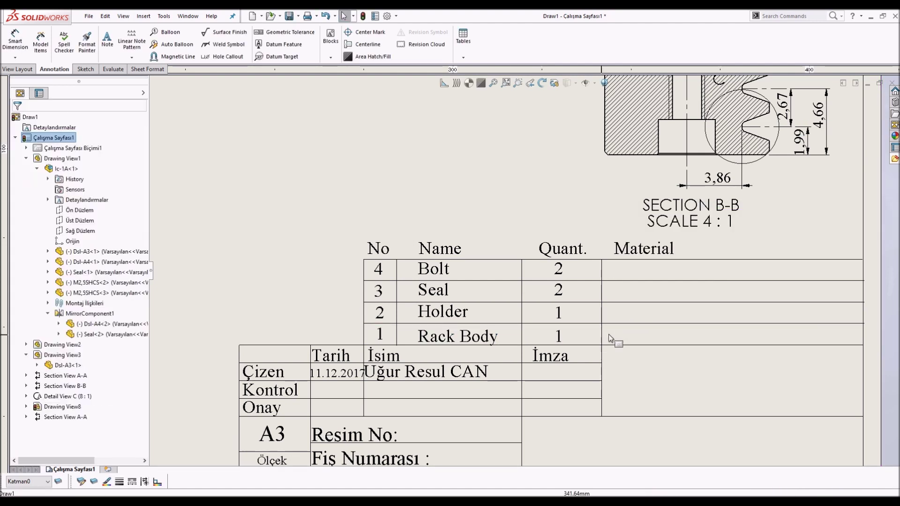
Enter 4140 as the Rack Body material.
left_click(642, 338)
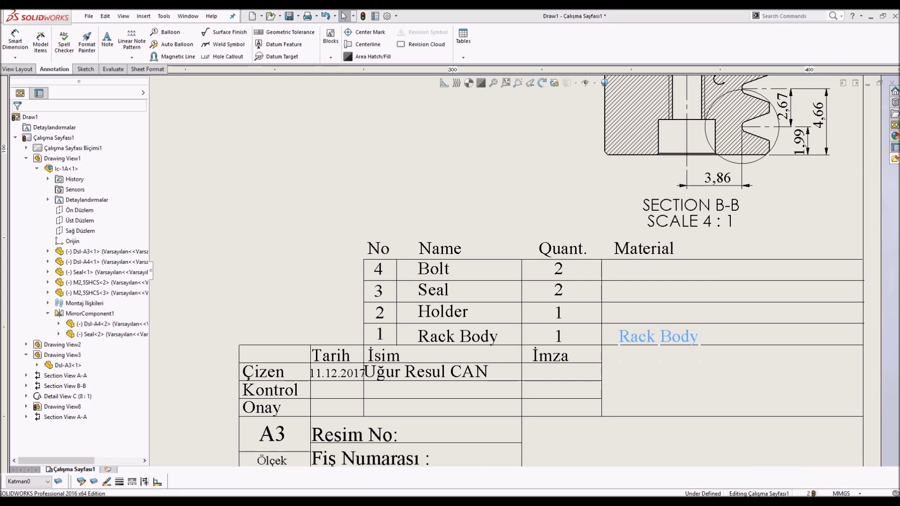
double_click(642, 338)
type("4140")
left_click(665, 375)
Copy the 4140 note into Holder's Material cell and change it to Bronze.
left_click(636, 336)
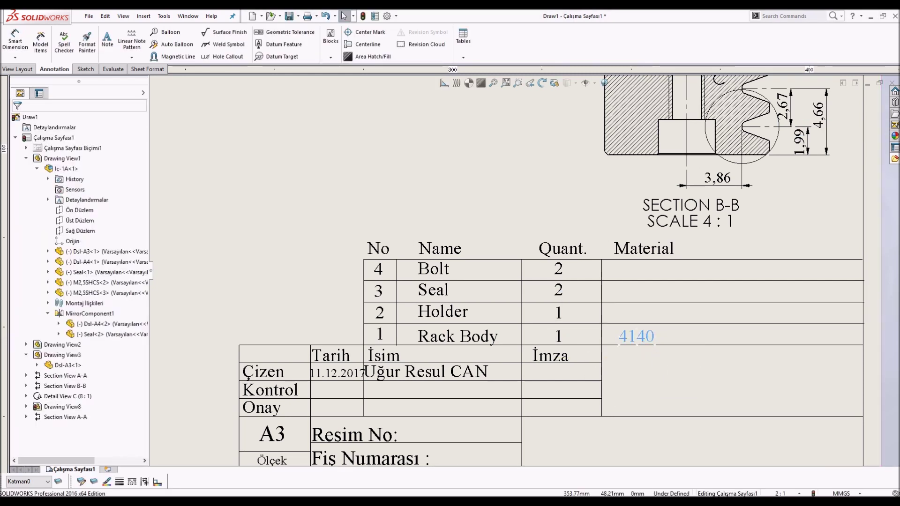
left_click(635, 317)
left_click_drag(636, 317, 649, 320, "ctrl")
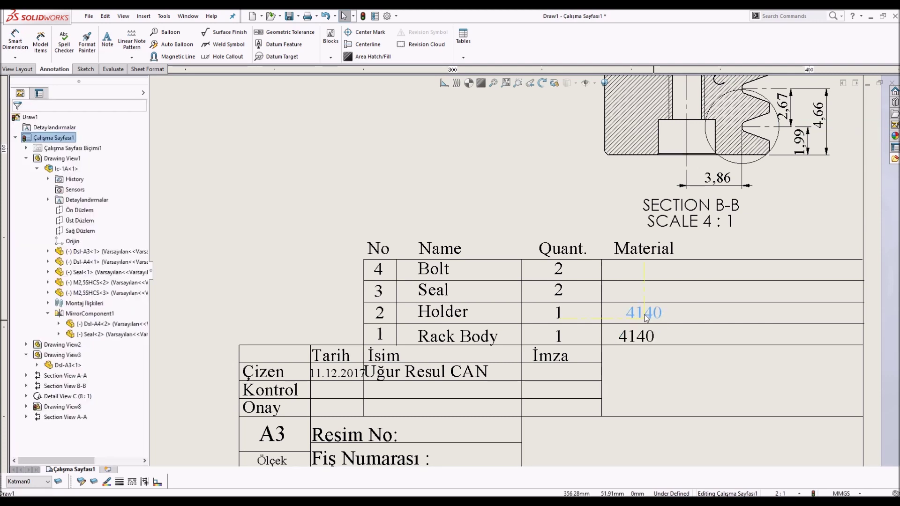
left_click_drag(645, 318, 637, 315, "ctrl")
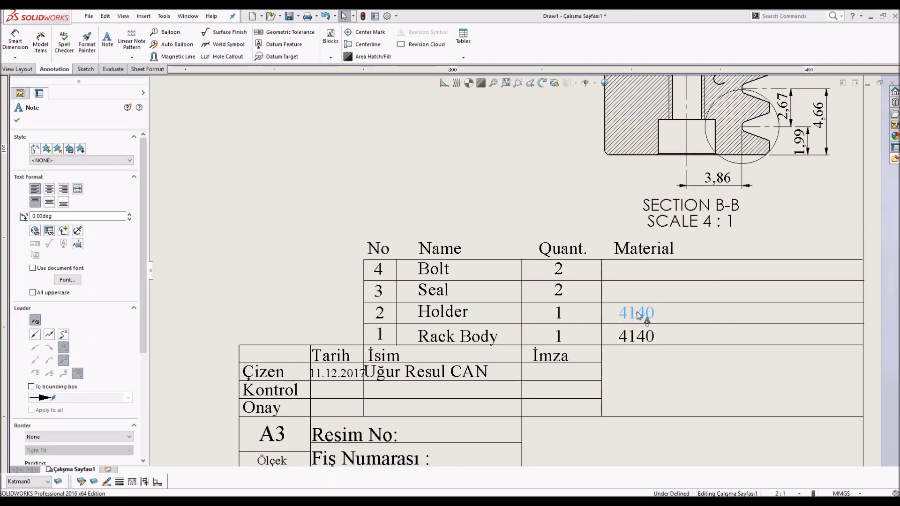
double_click(638, 315)
type("Bro")
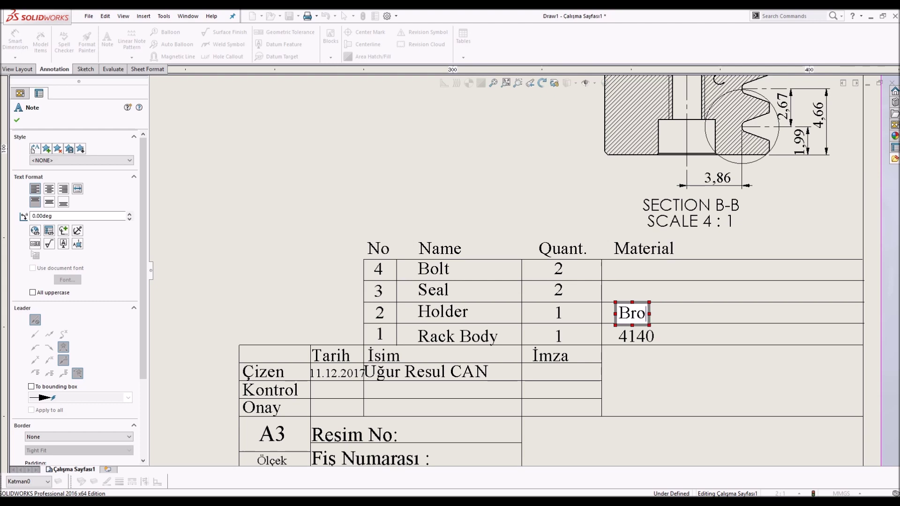
left_click(685, 370)
Zoom in and out across the sheet, ending zoomed out.
scroll(685, 370, "down", 2)
scroll(624, 289, "up", 1)
scroll(608, 299, "down", 2)
scroll(562, 281, "up", 1)
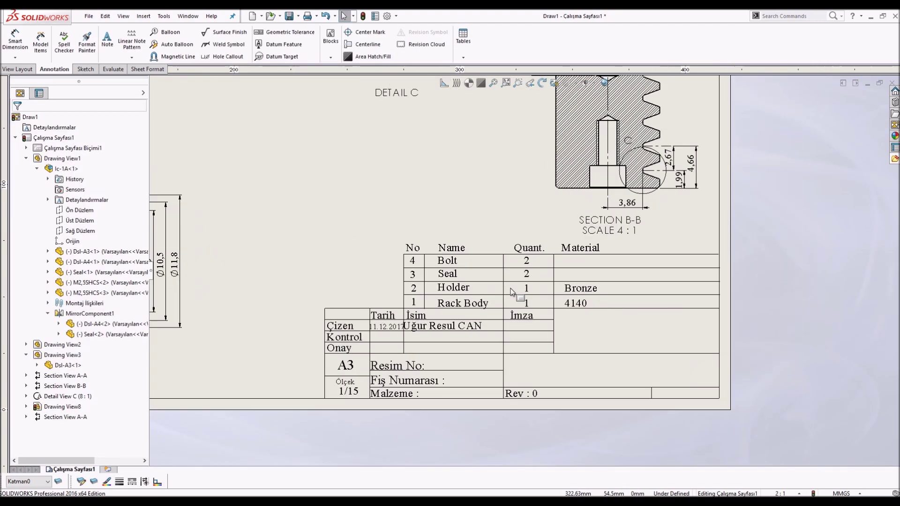
scroll(414, 241, "down", 2)
scroll(415, 240, "down", 2)
scroll(417, 242, "up", 1)
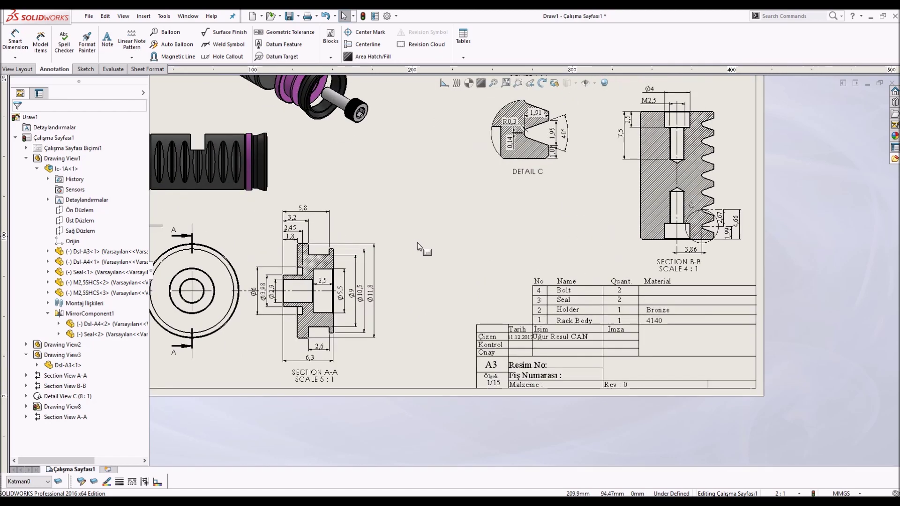
scroll(417, 243, "down", 2)
scroll(478, 241, "up", 1)
scroll(456, 179, "up", 1)
scroll(515, 234, "up", 2)
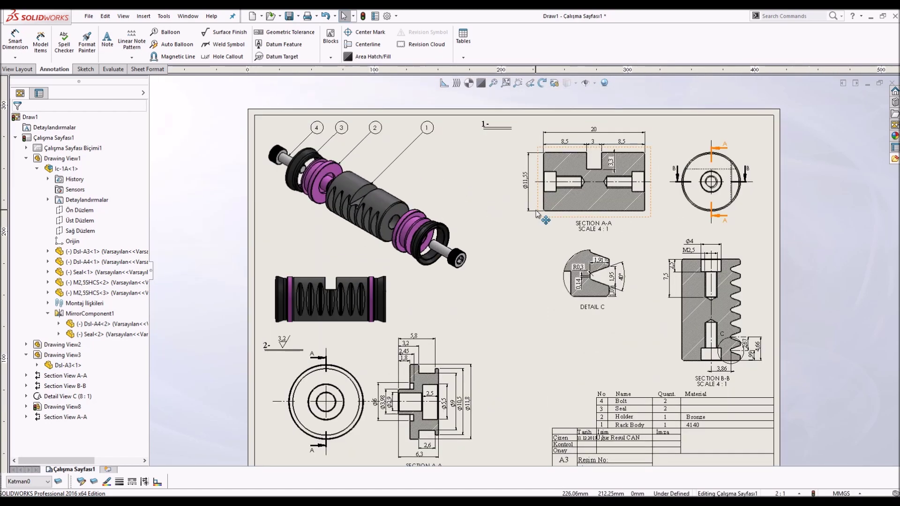
scroll(605, 295, "down", 3)
scroll(606, 288, "up", 1)
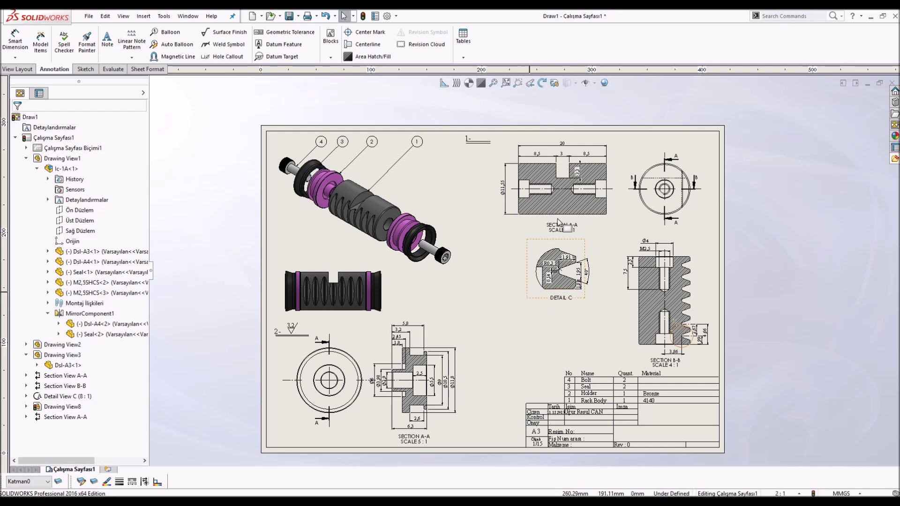
scroll(585, 146, "up", 1)
Add a 3,2 surface finish symbol beside the 1- label, not using the document font.
scroll(452, 150, "up", 2)
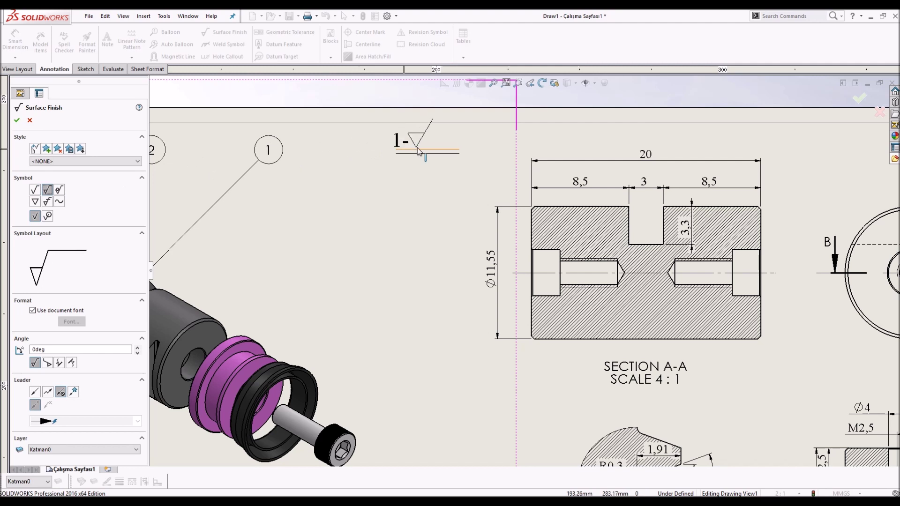
left_click(427, 141)
key("Escape")
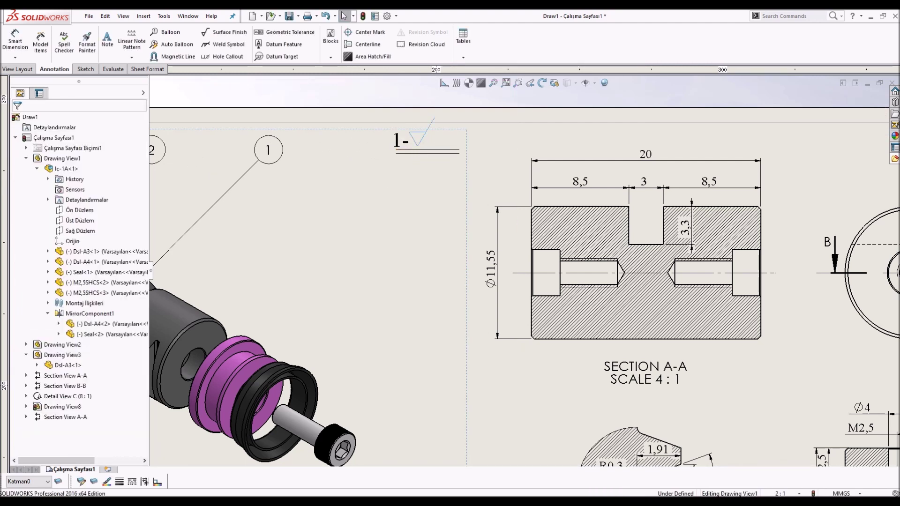
left_click(424, 138)
type("2")
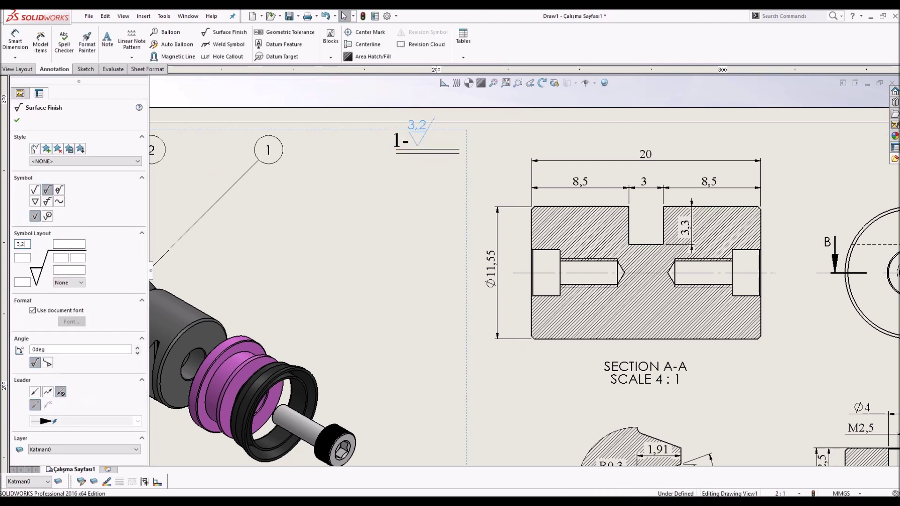
left_click(55, 312)
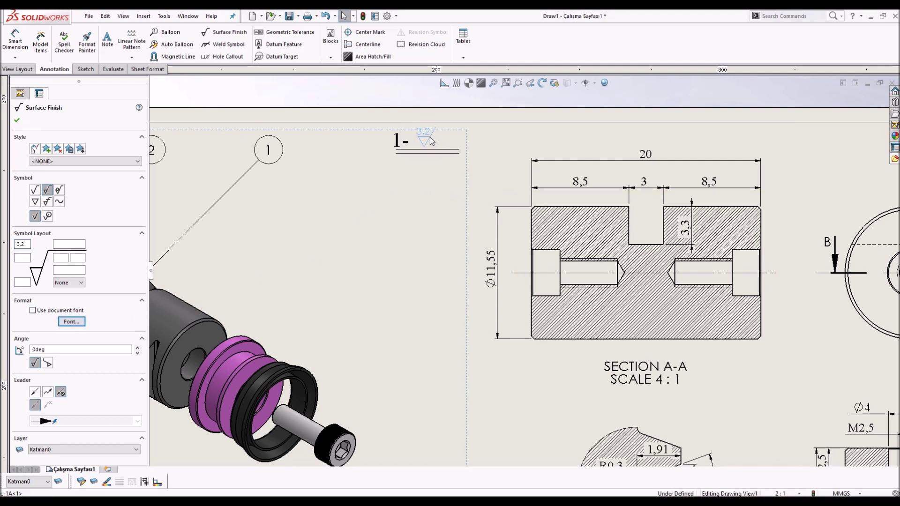
key("Escape")
scroll(454, 230, "up", 8)
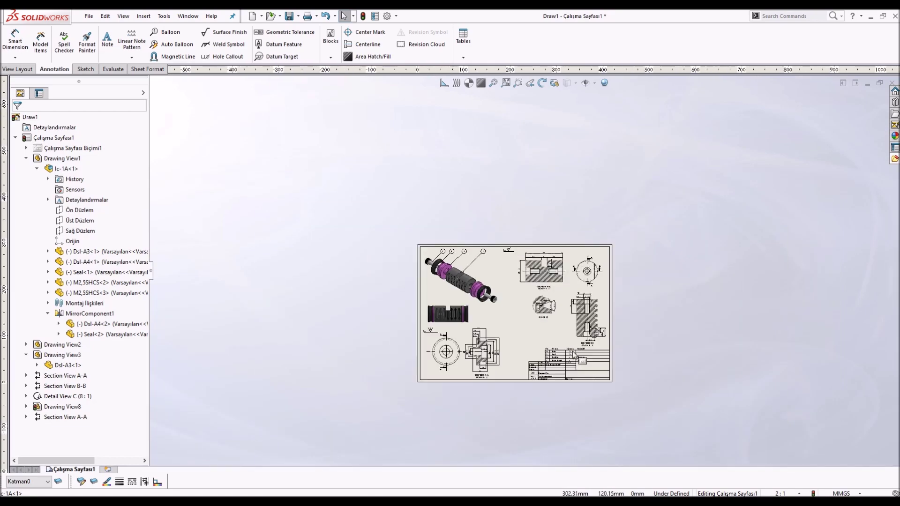